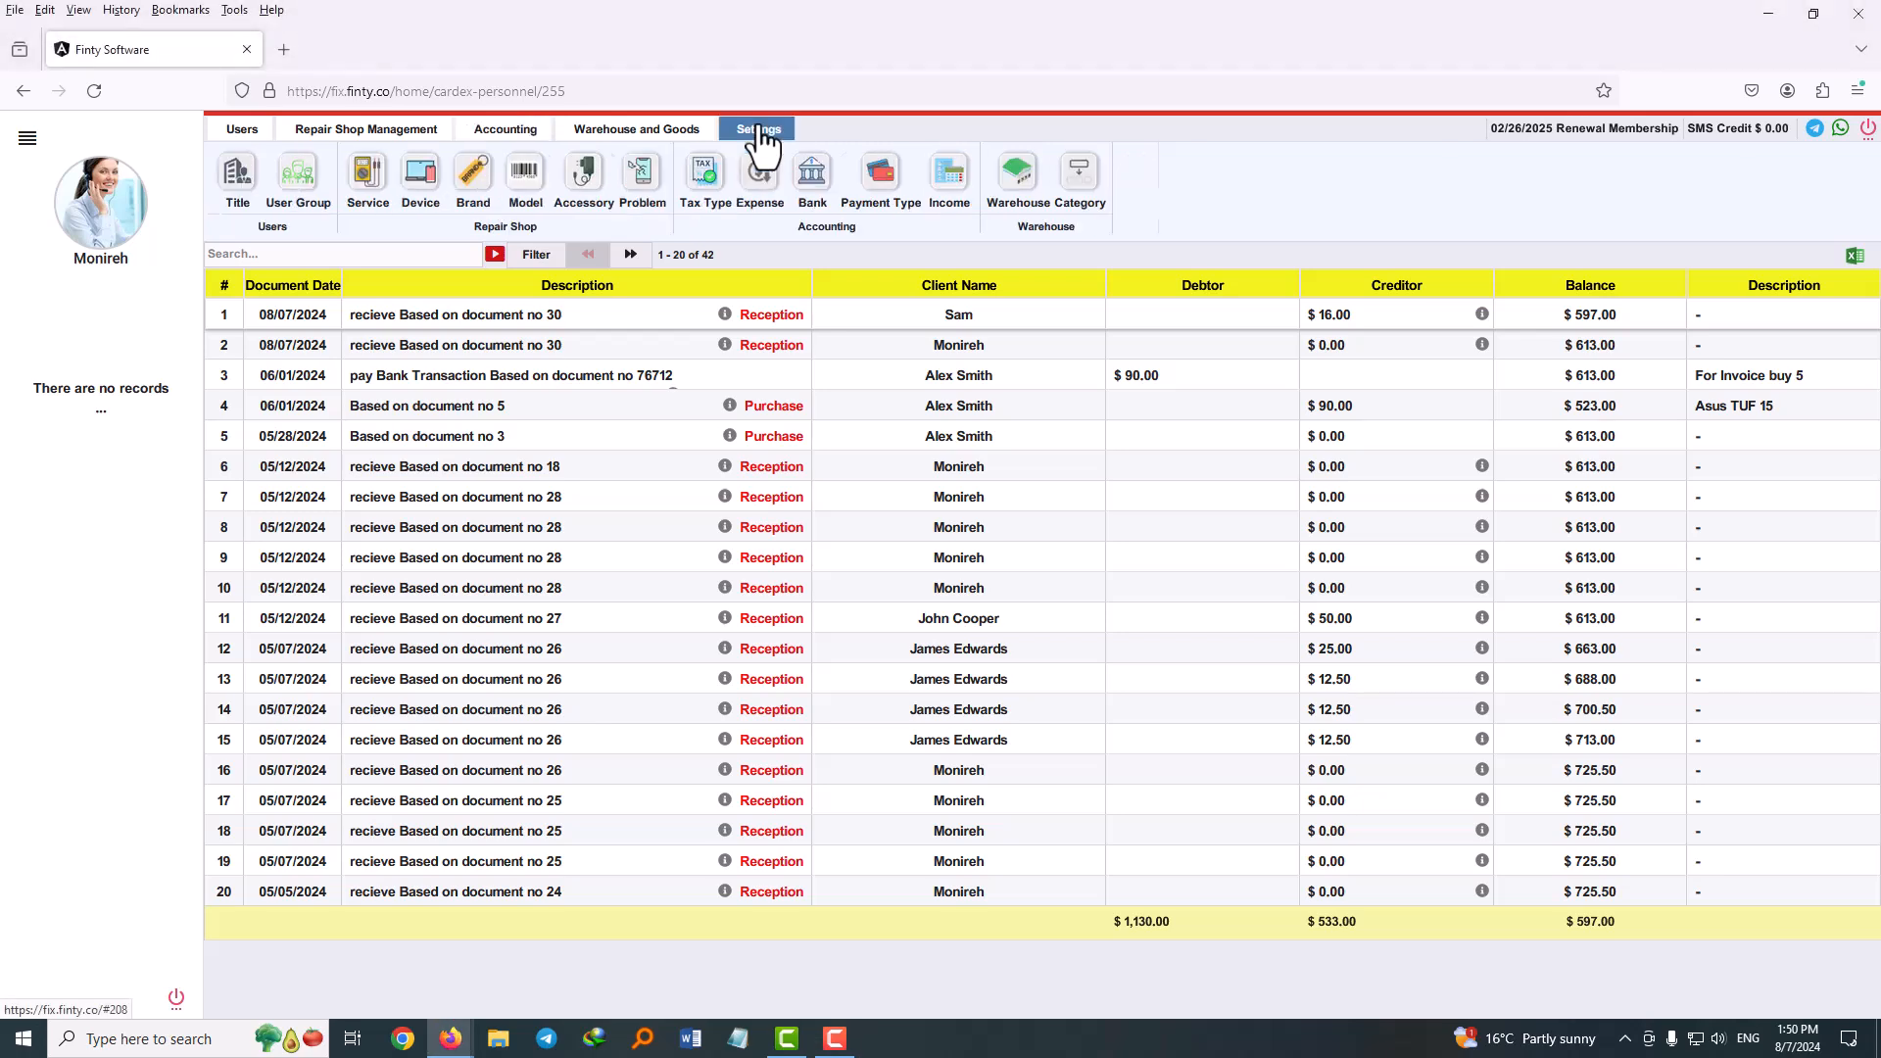
# Step: Create a visible expense category titled "Fixed Staff Salaries" in the expense settings
pyautogui.click(758, 204)
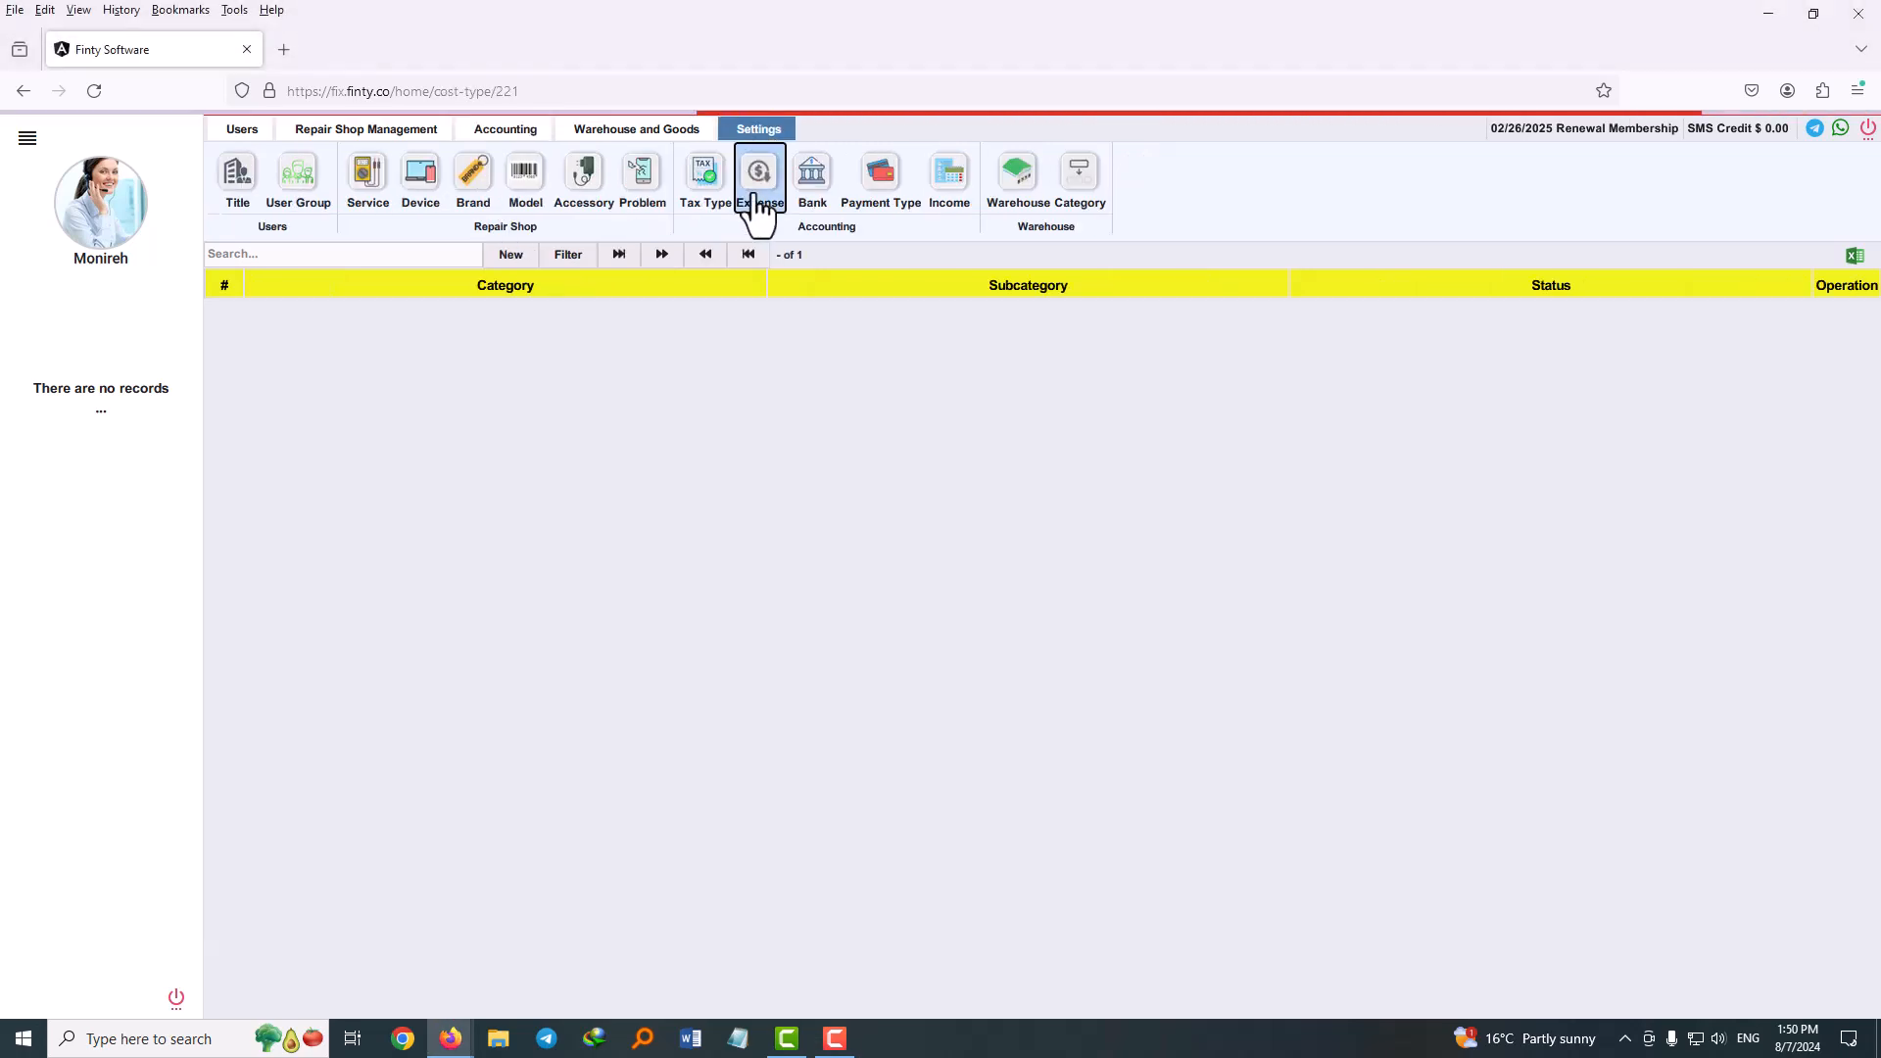
pyautogui.click(537, 256)
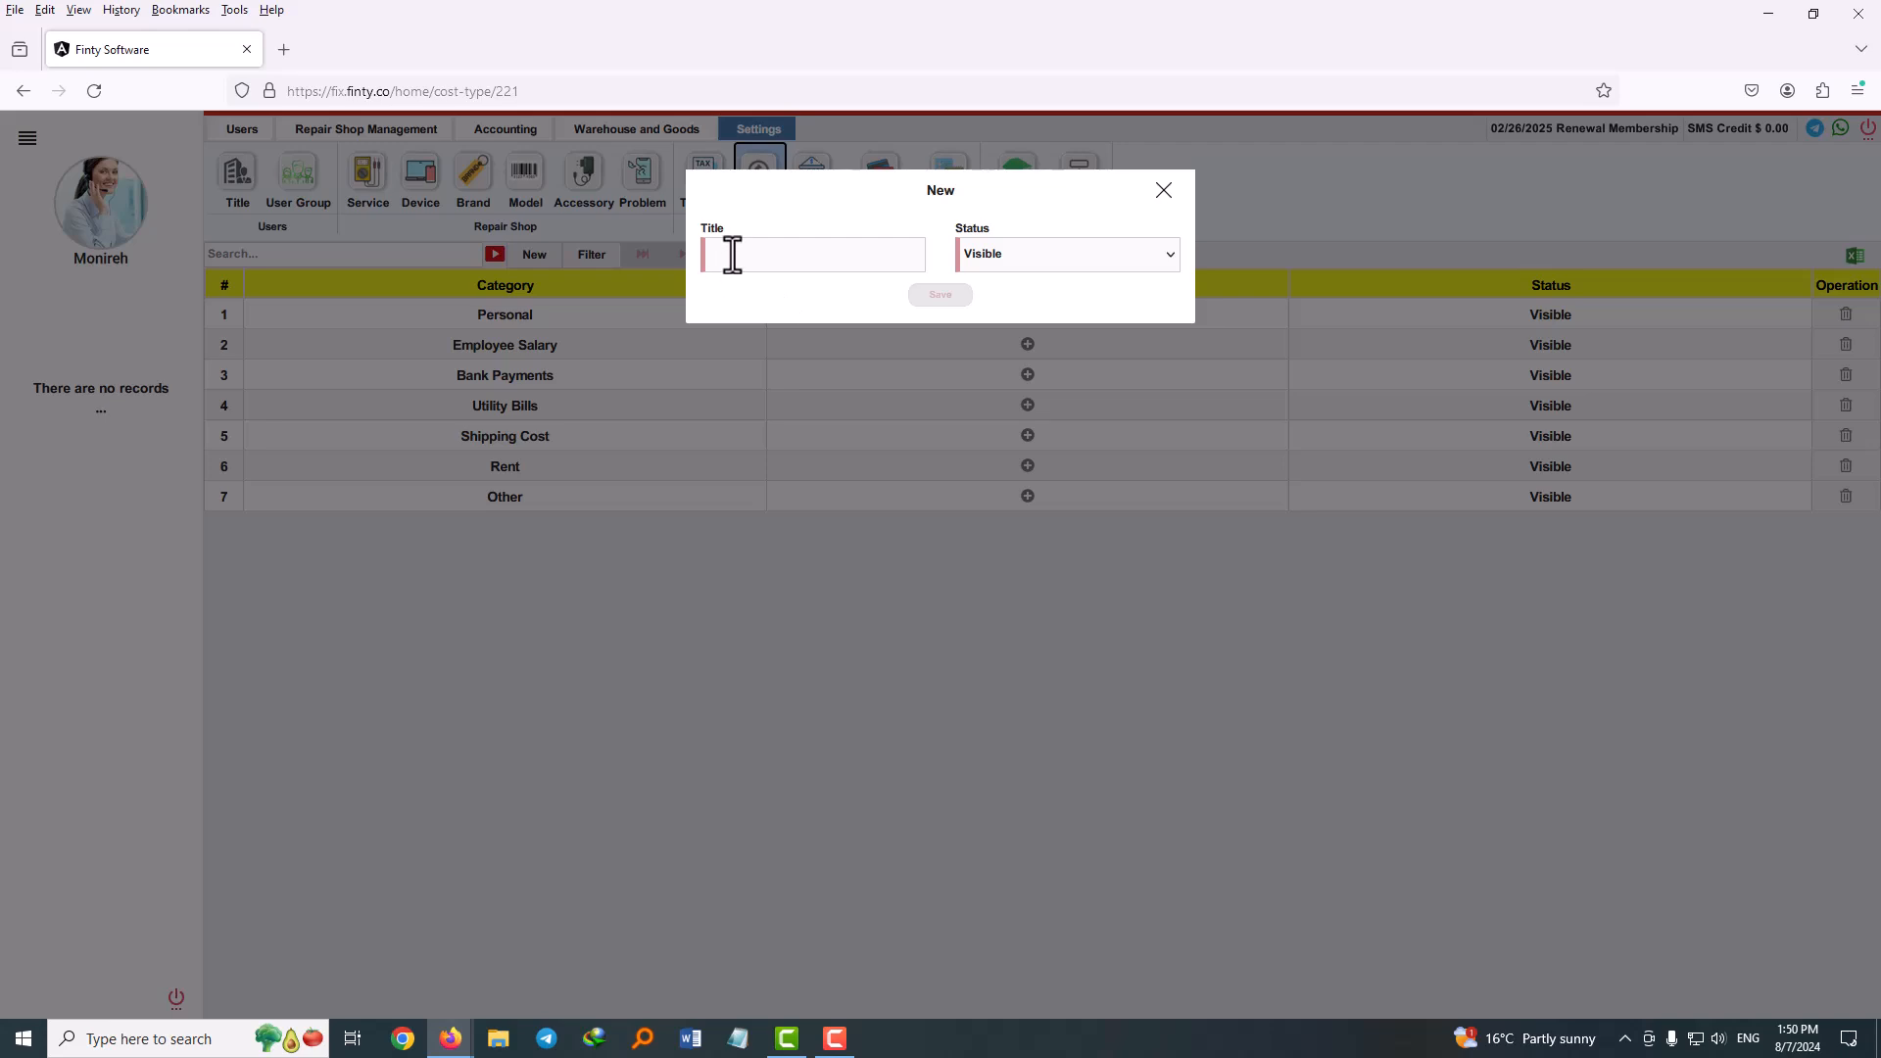
pyautogui.click(732, 254)
pyautogui.write('Fixed Staff Salaries')
pyautogui.click(939, 302)
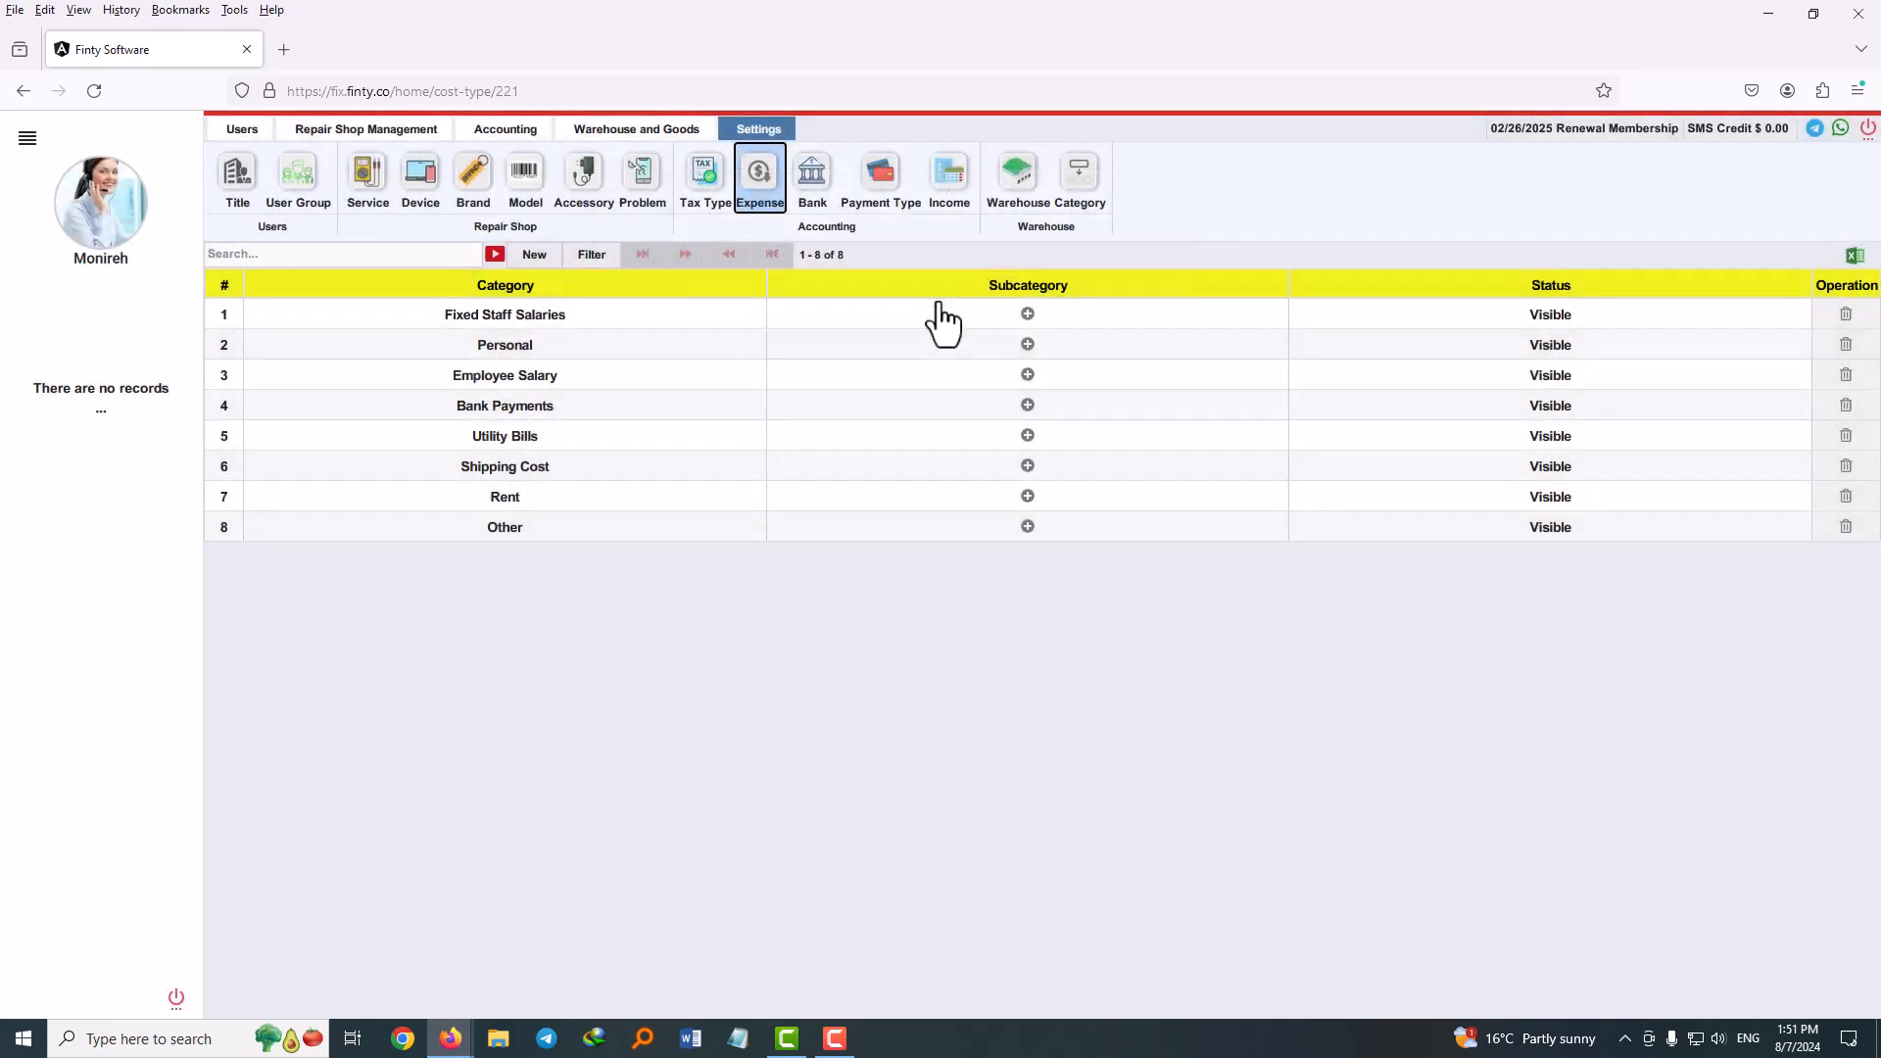
# Step: Add two visible subcategories to Fixed Staff Salaries, each titled as one employee's salary
pyautogui.click(1027, 316)
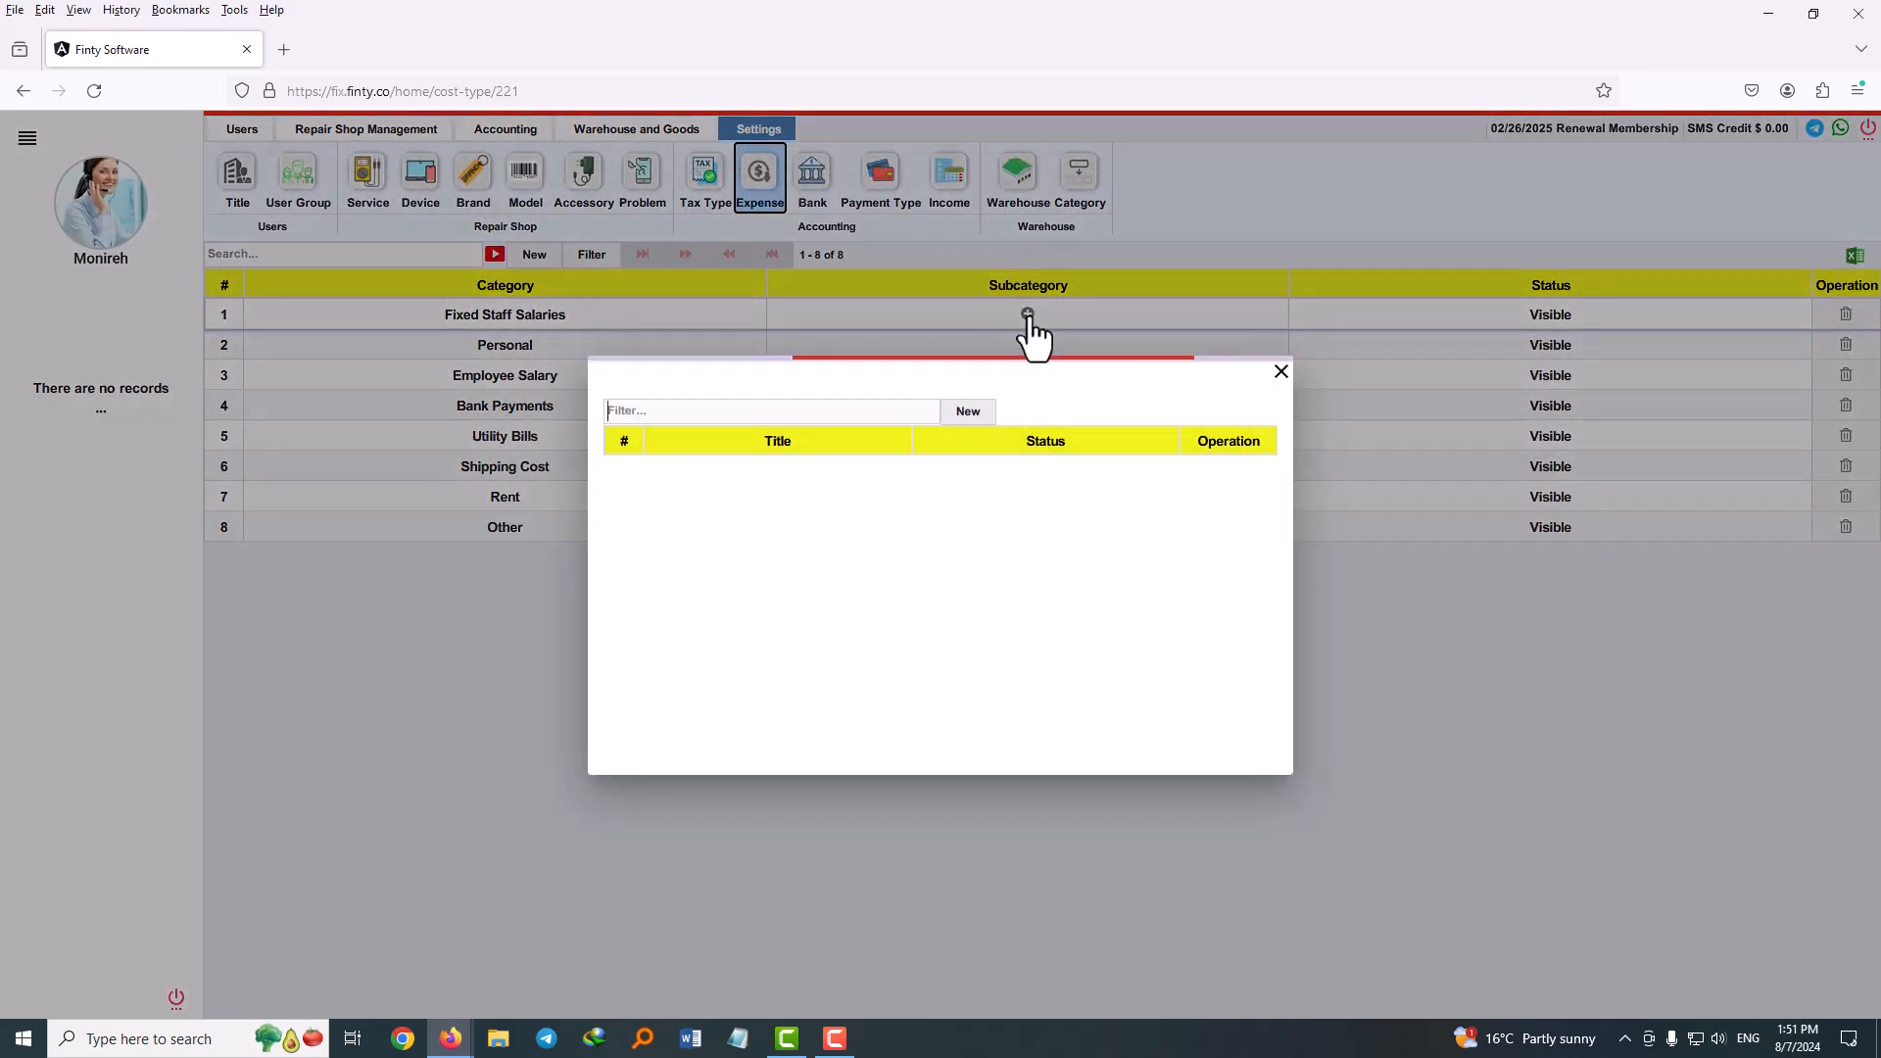
pyautogui.click(968, 413)
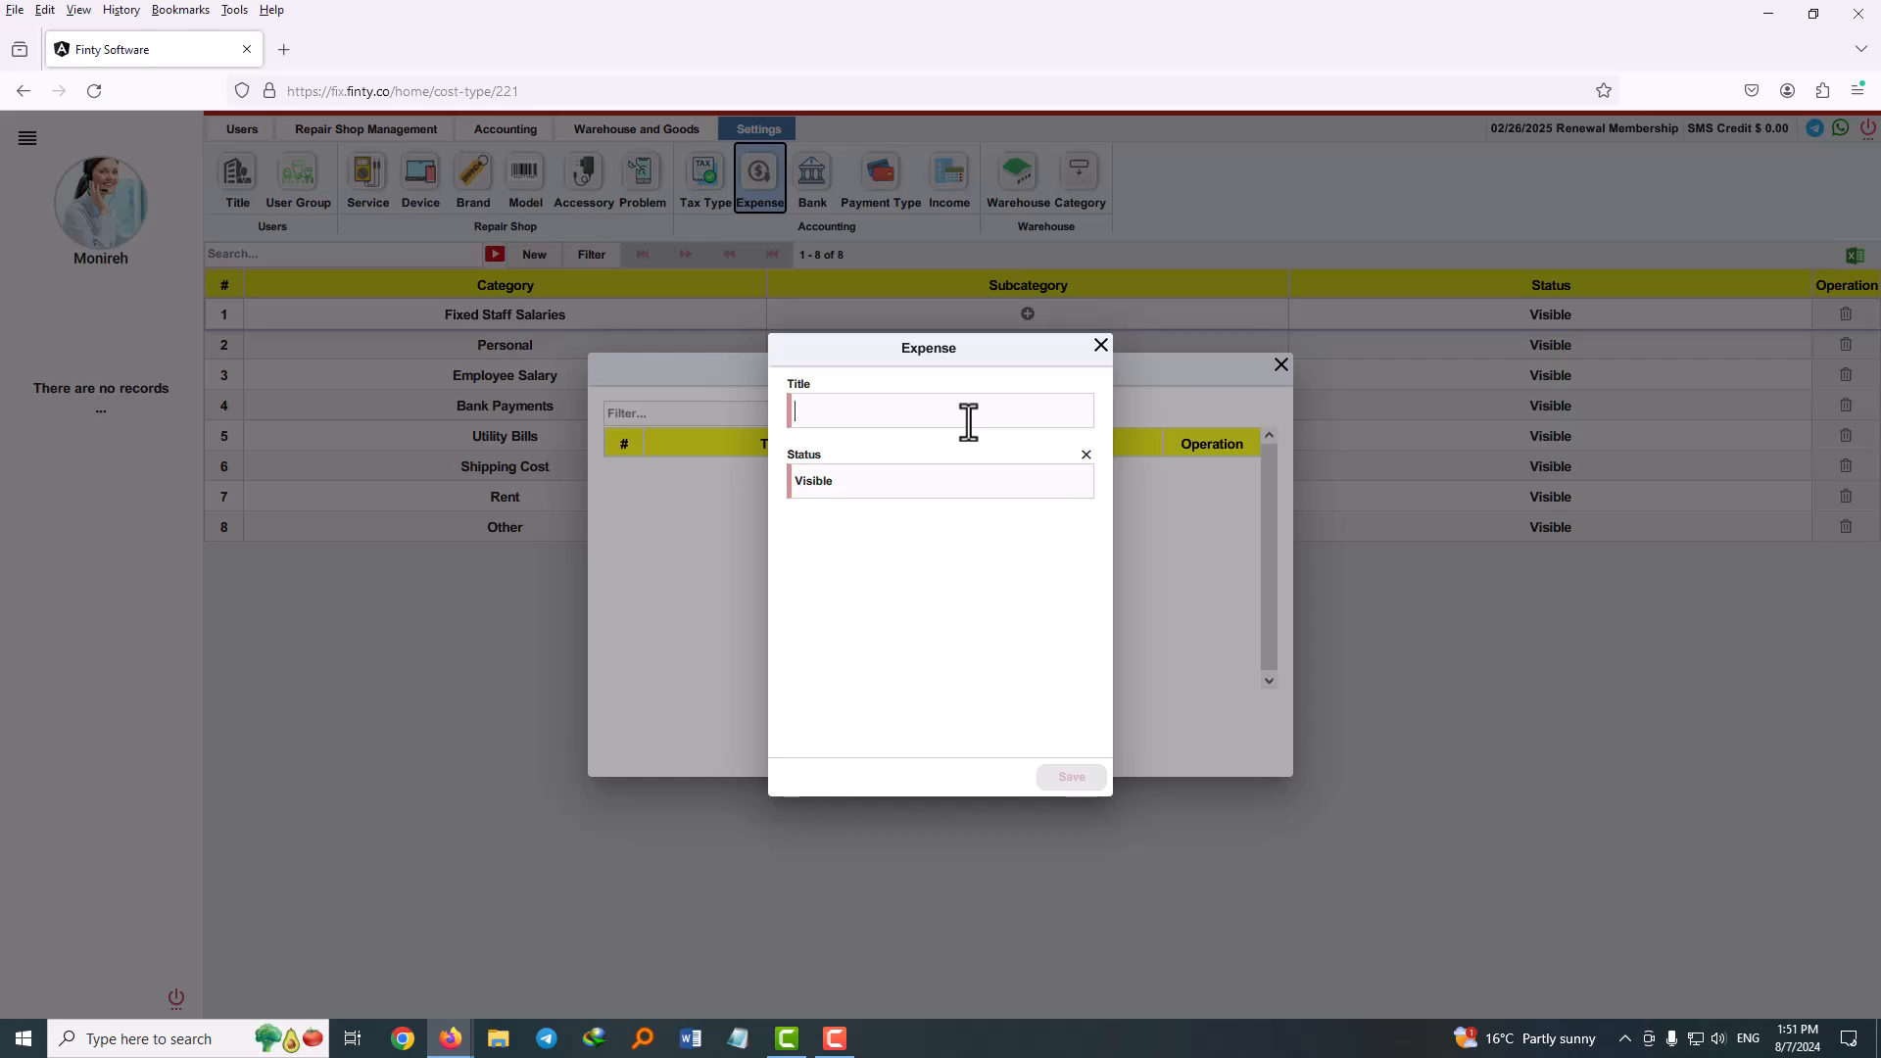
pyautogui.write("Sam's Salary")
pyautogui.click(1057, 784)
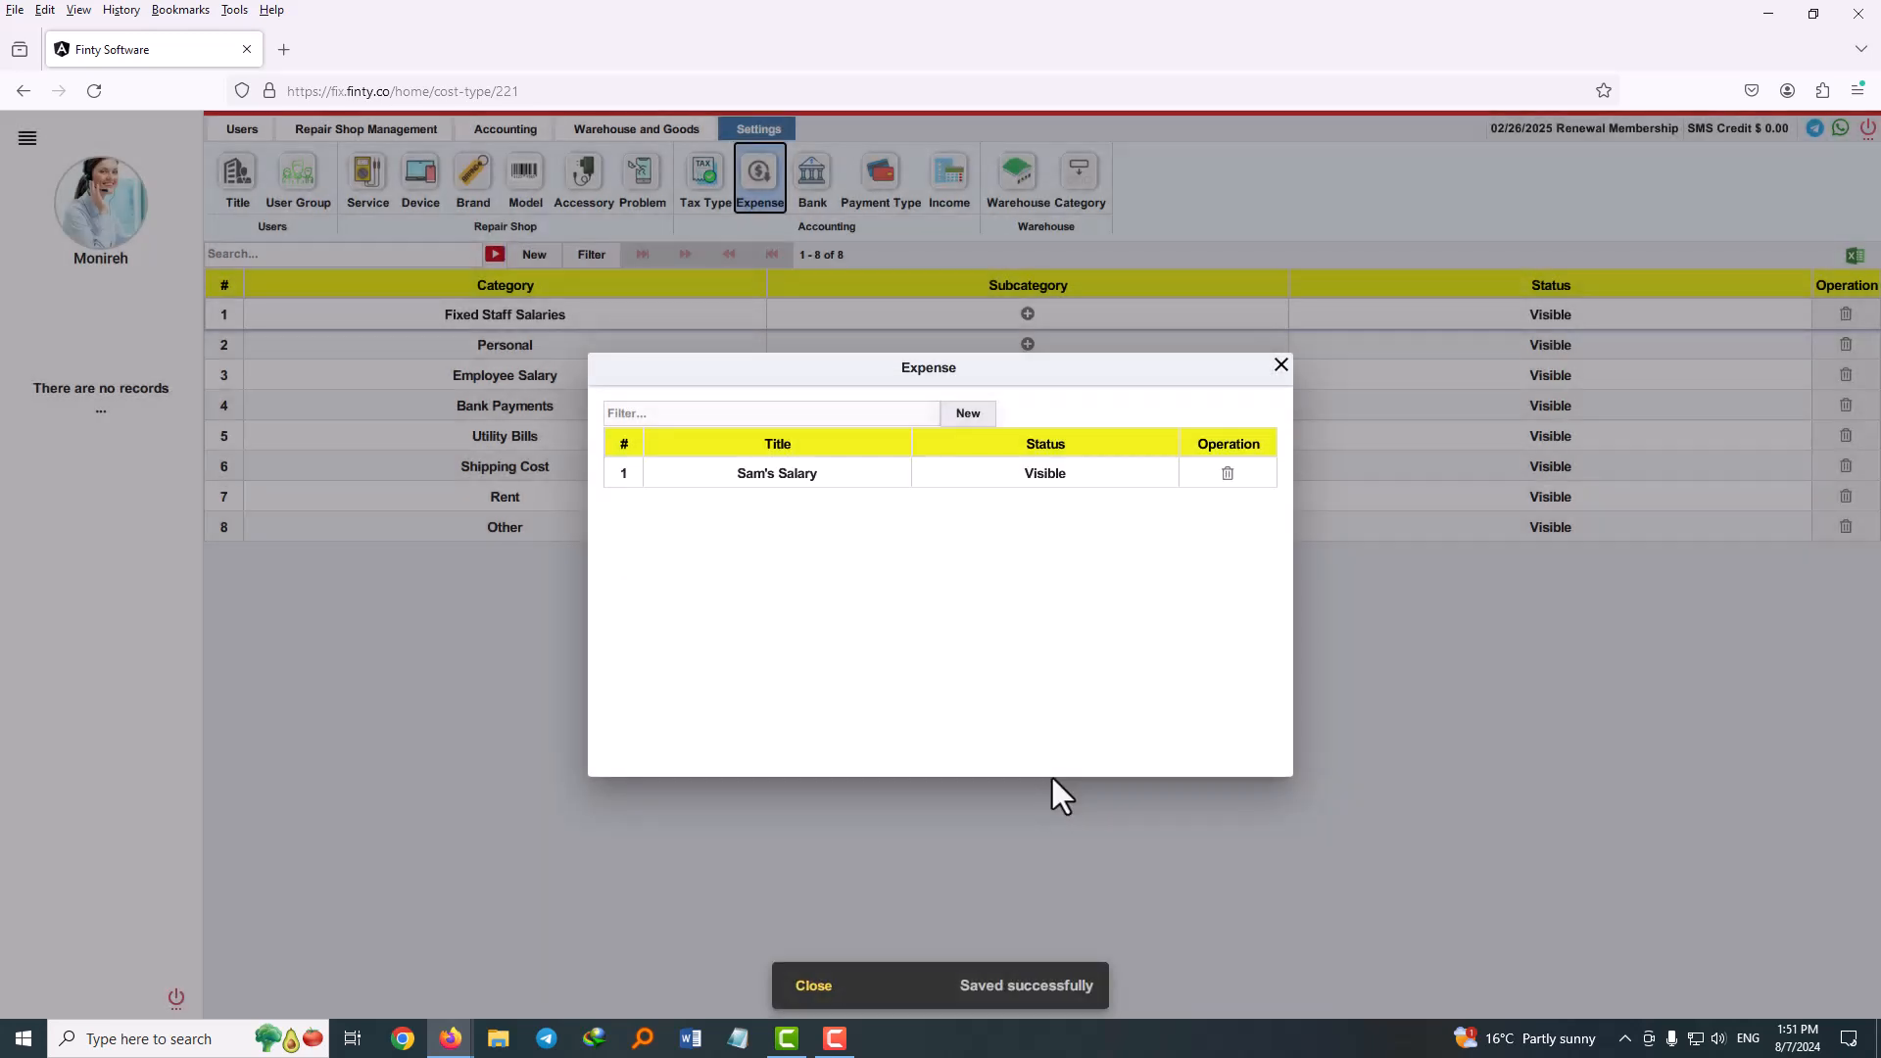
pyautogui.click(955, 412)
pyautogui.write("Jack's Salary")
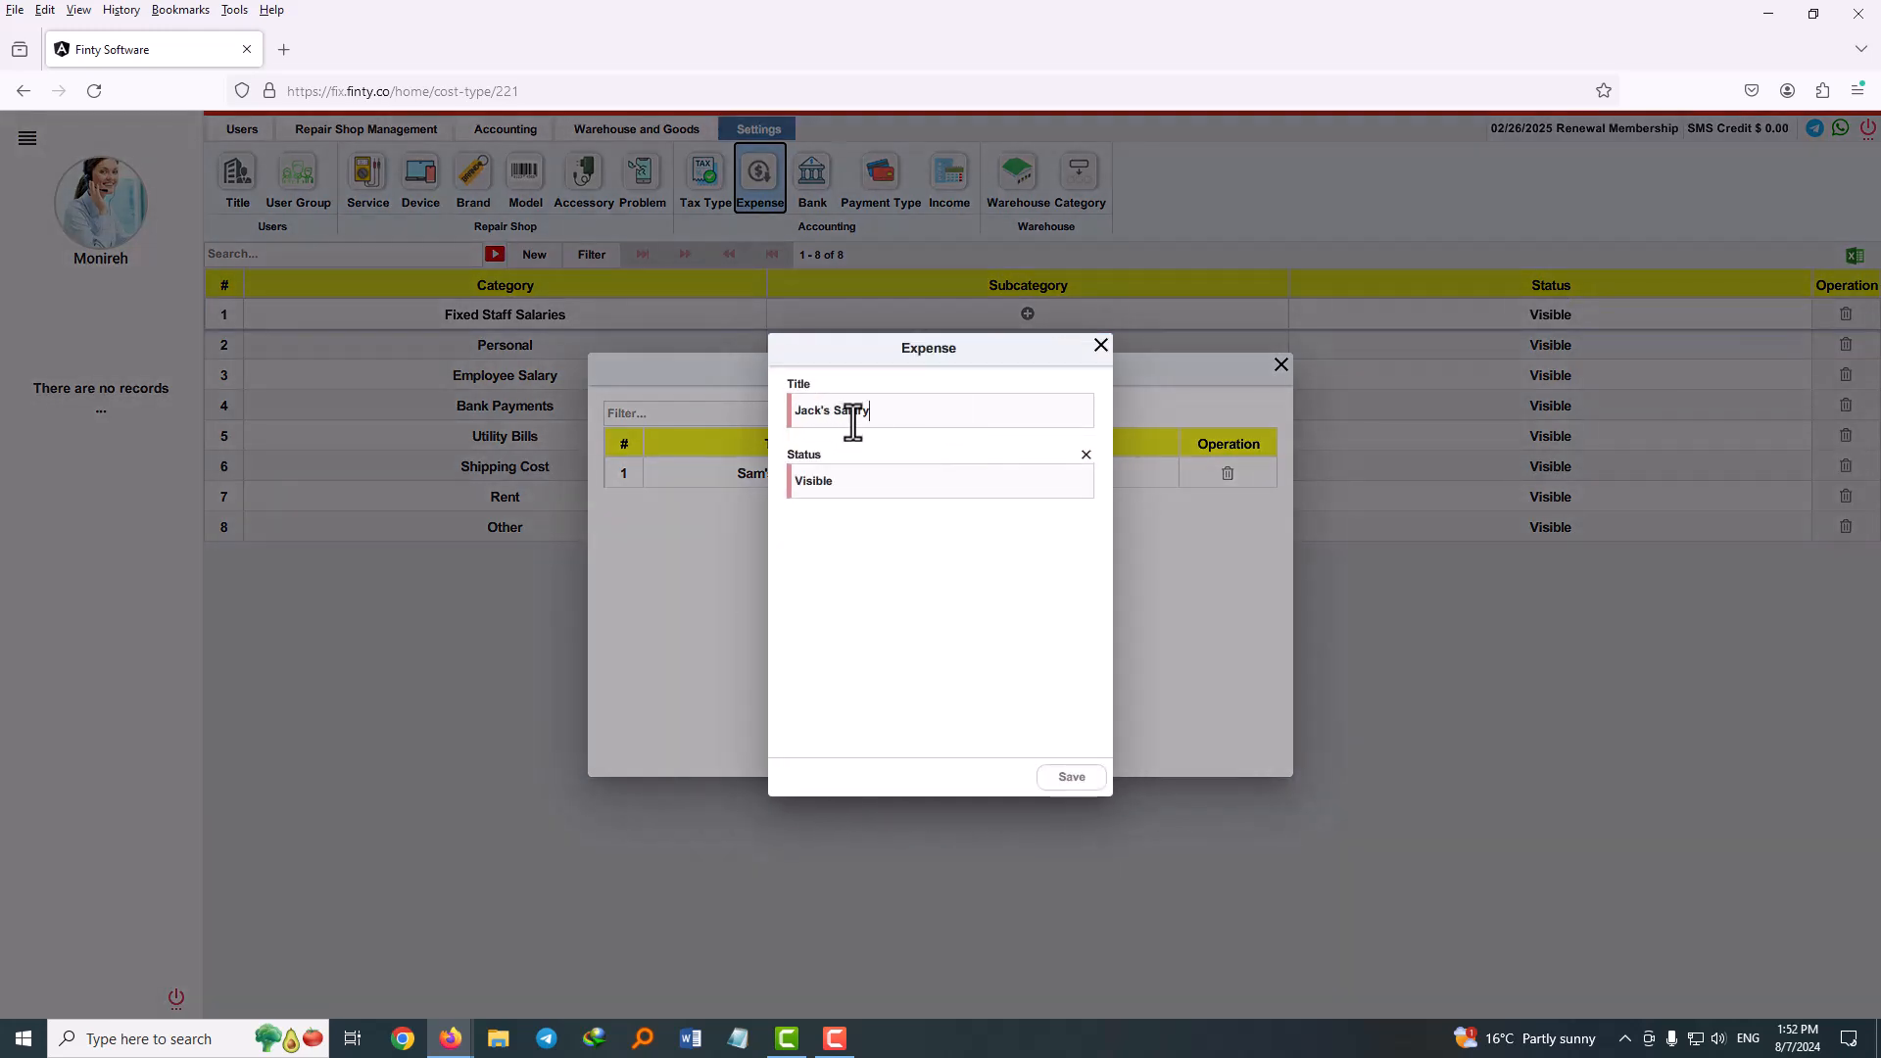
pyautogui.click(1073, 776)
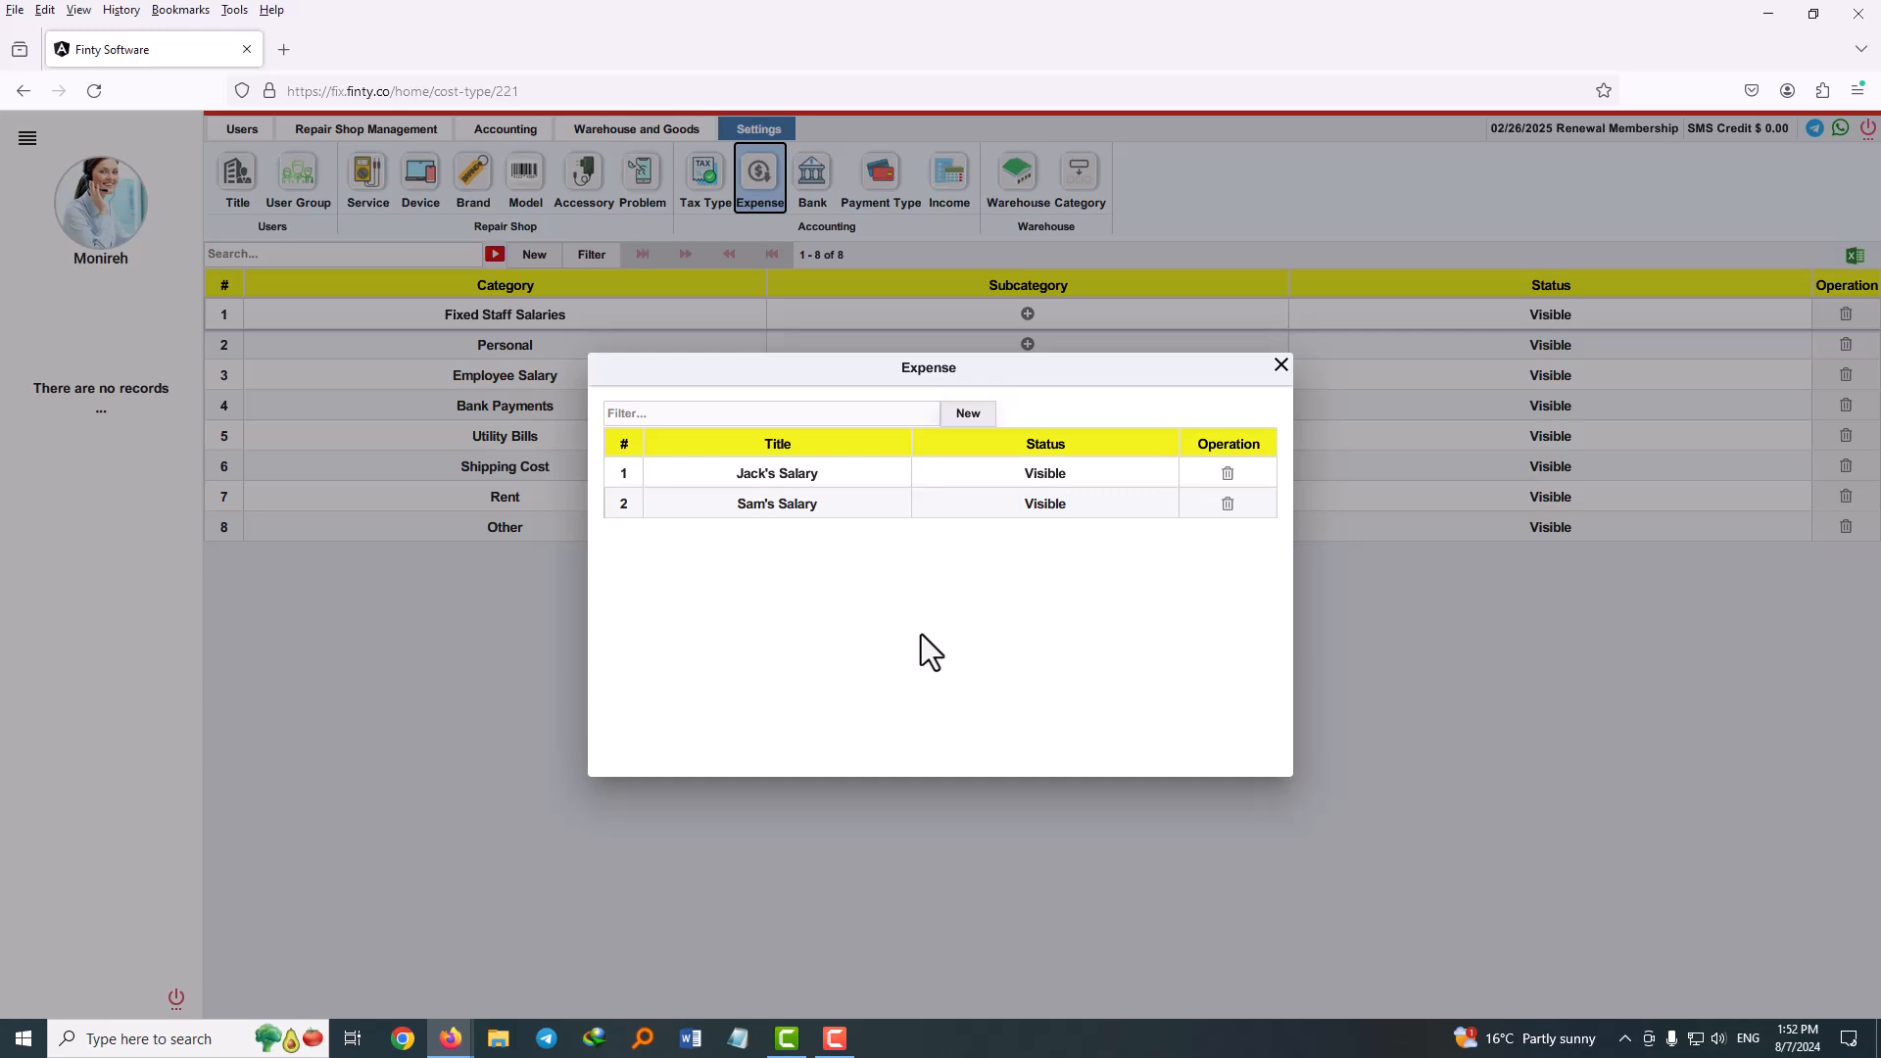
pyautogui.click(1281, 365)
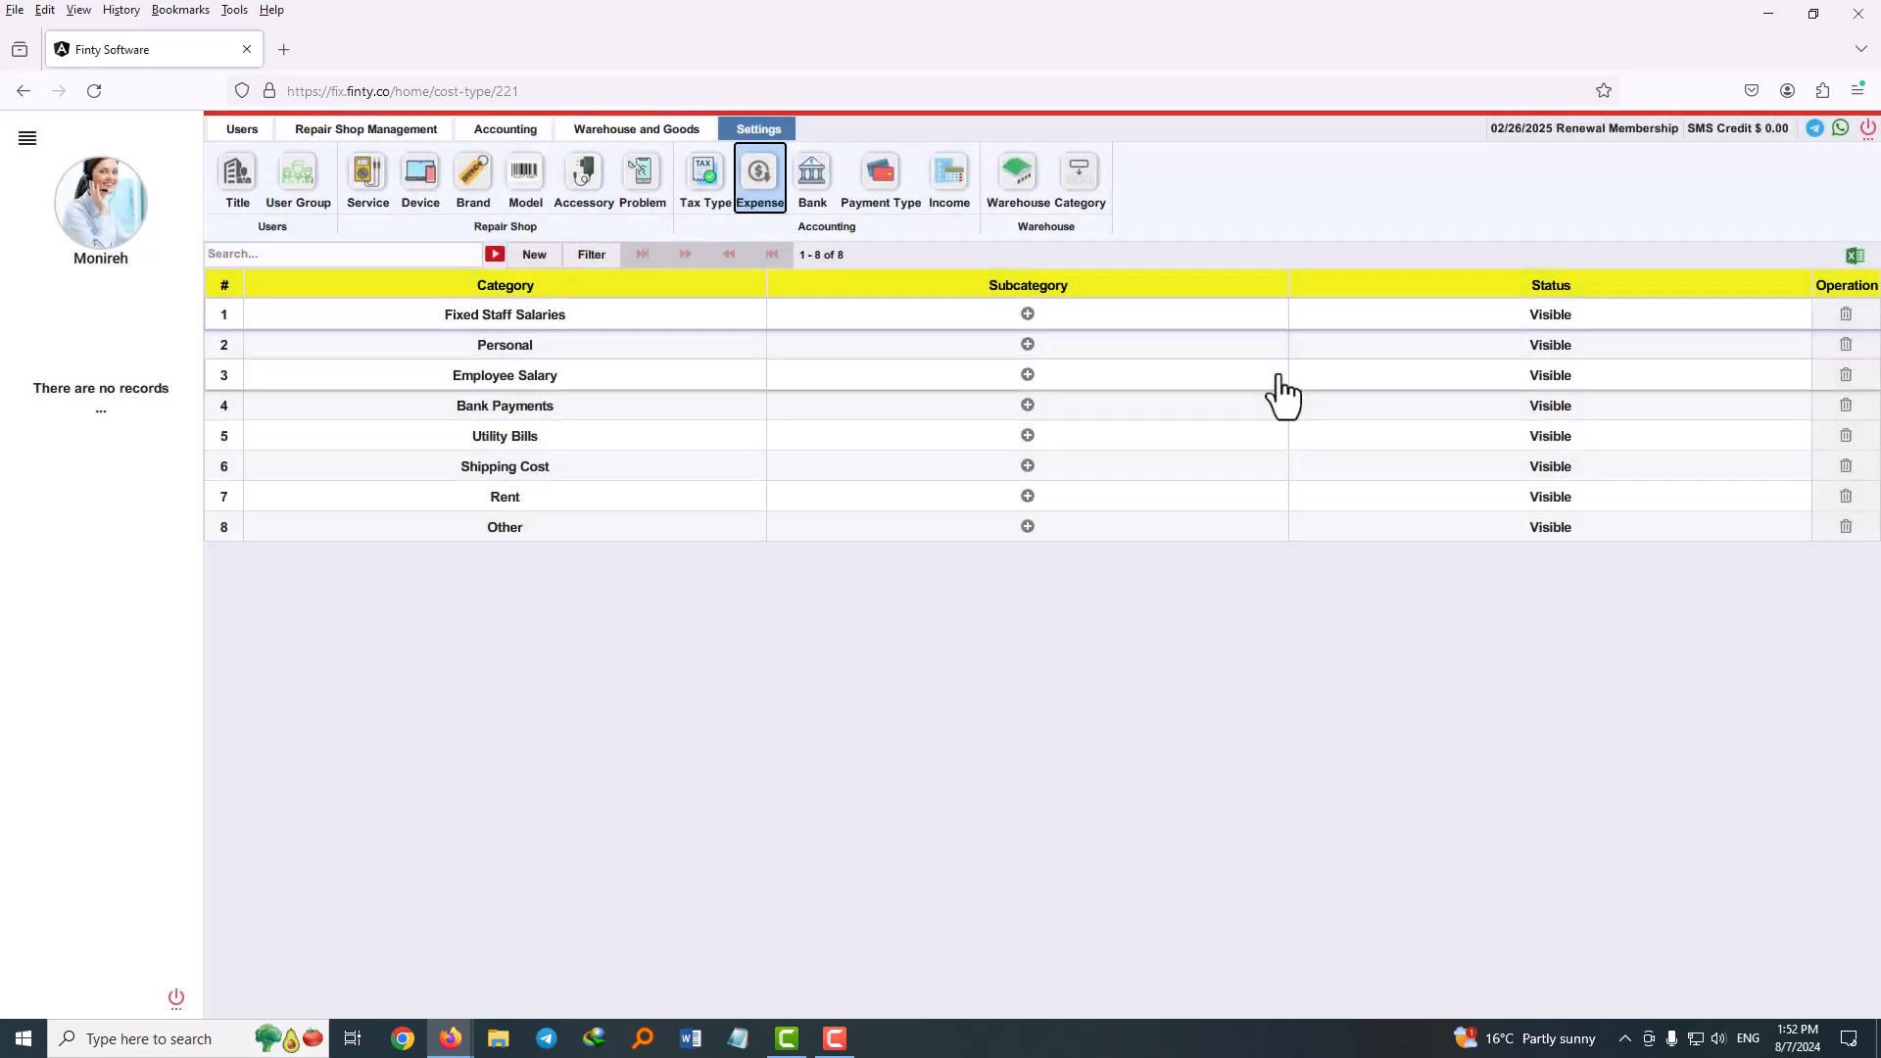
# Step: Start a new accounting expense under Fixed Staff Salaries with the first-listed employee's salary subcategory, described as that employee's salary for August
pyautogui.click(495, 147)
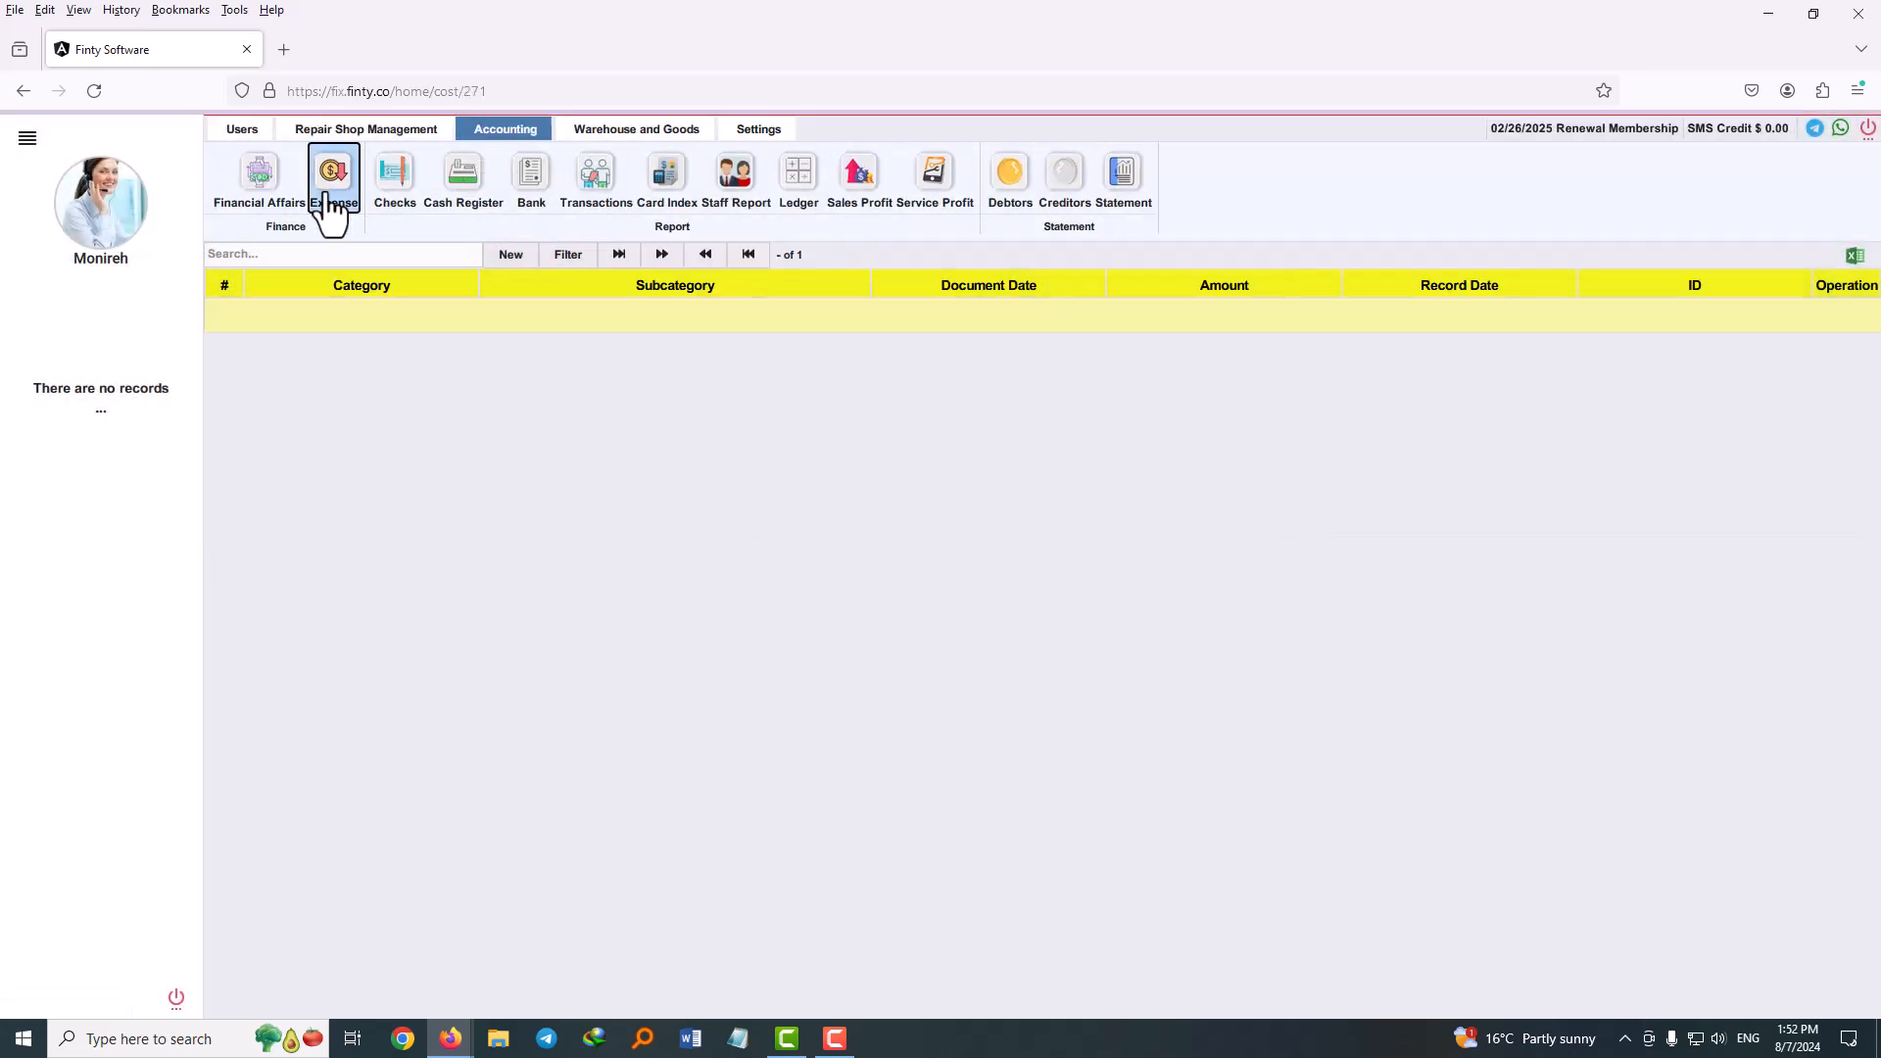
pyautogui.click(330, 201)
pyautogui.click(534, 256)
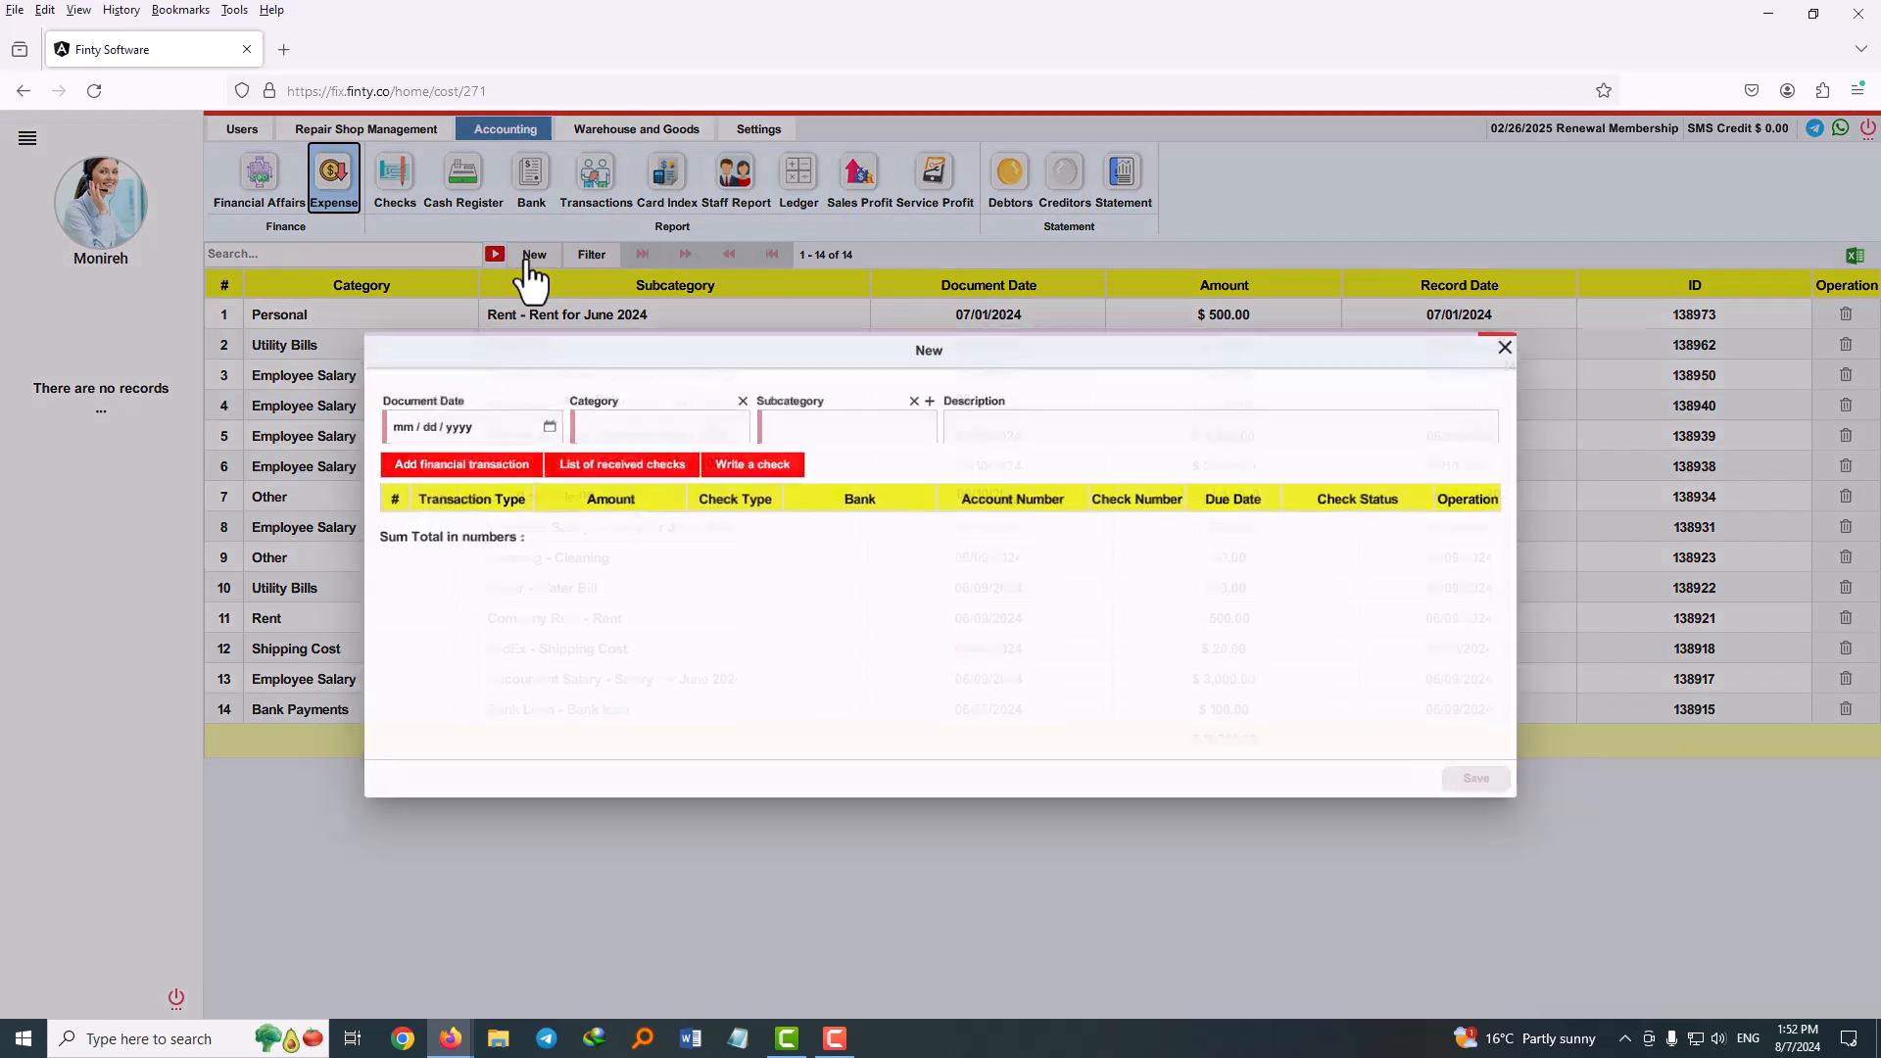
pyautogui.click(638, 421)
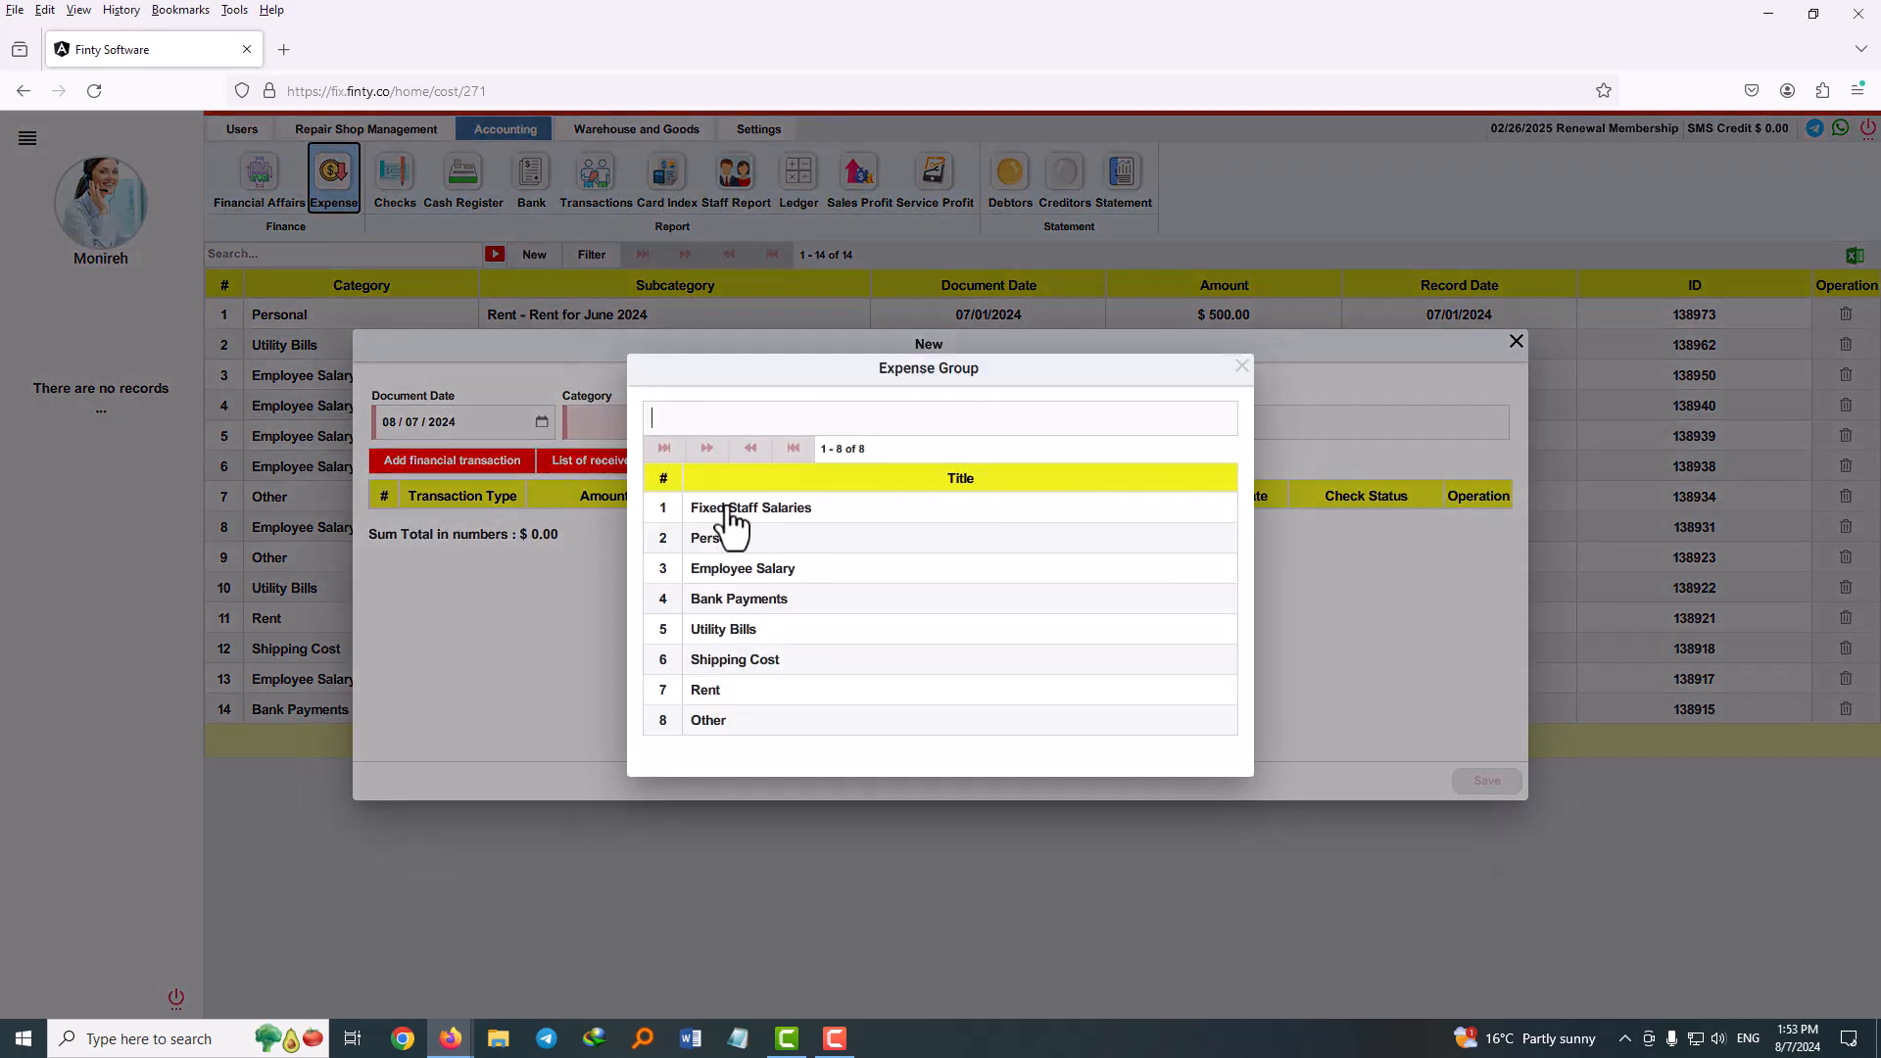
pyautogui.click(804, 512)
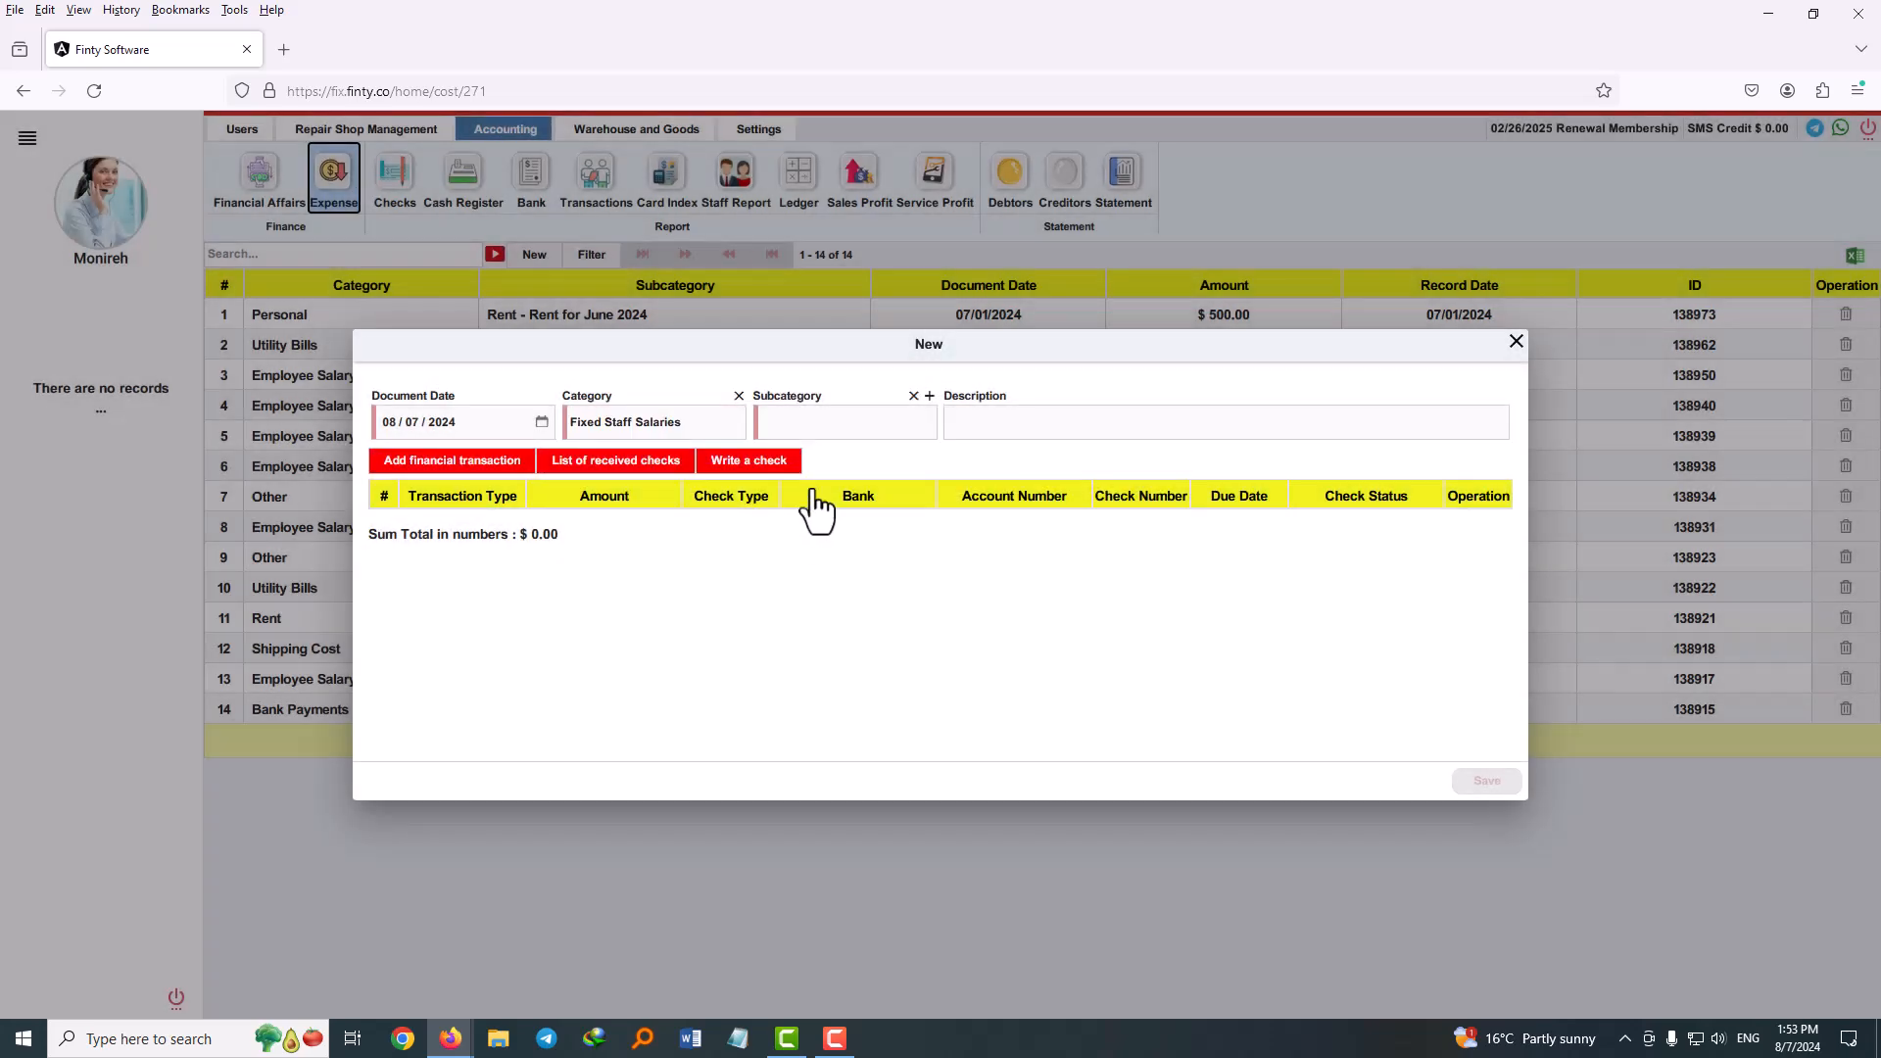
pyautogui.click(807, 429)
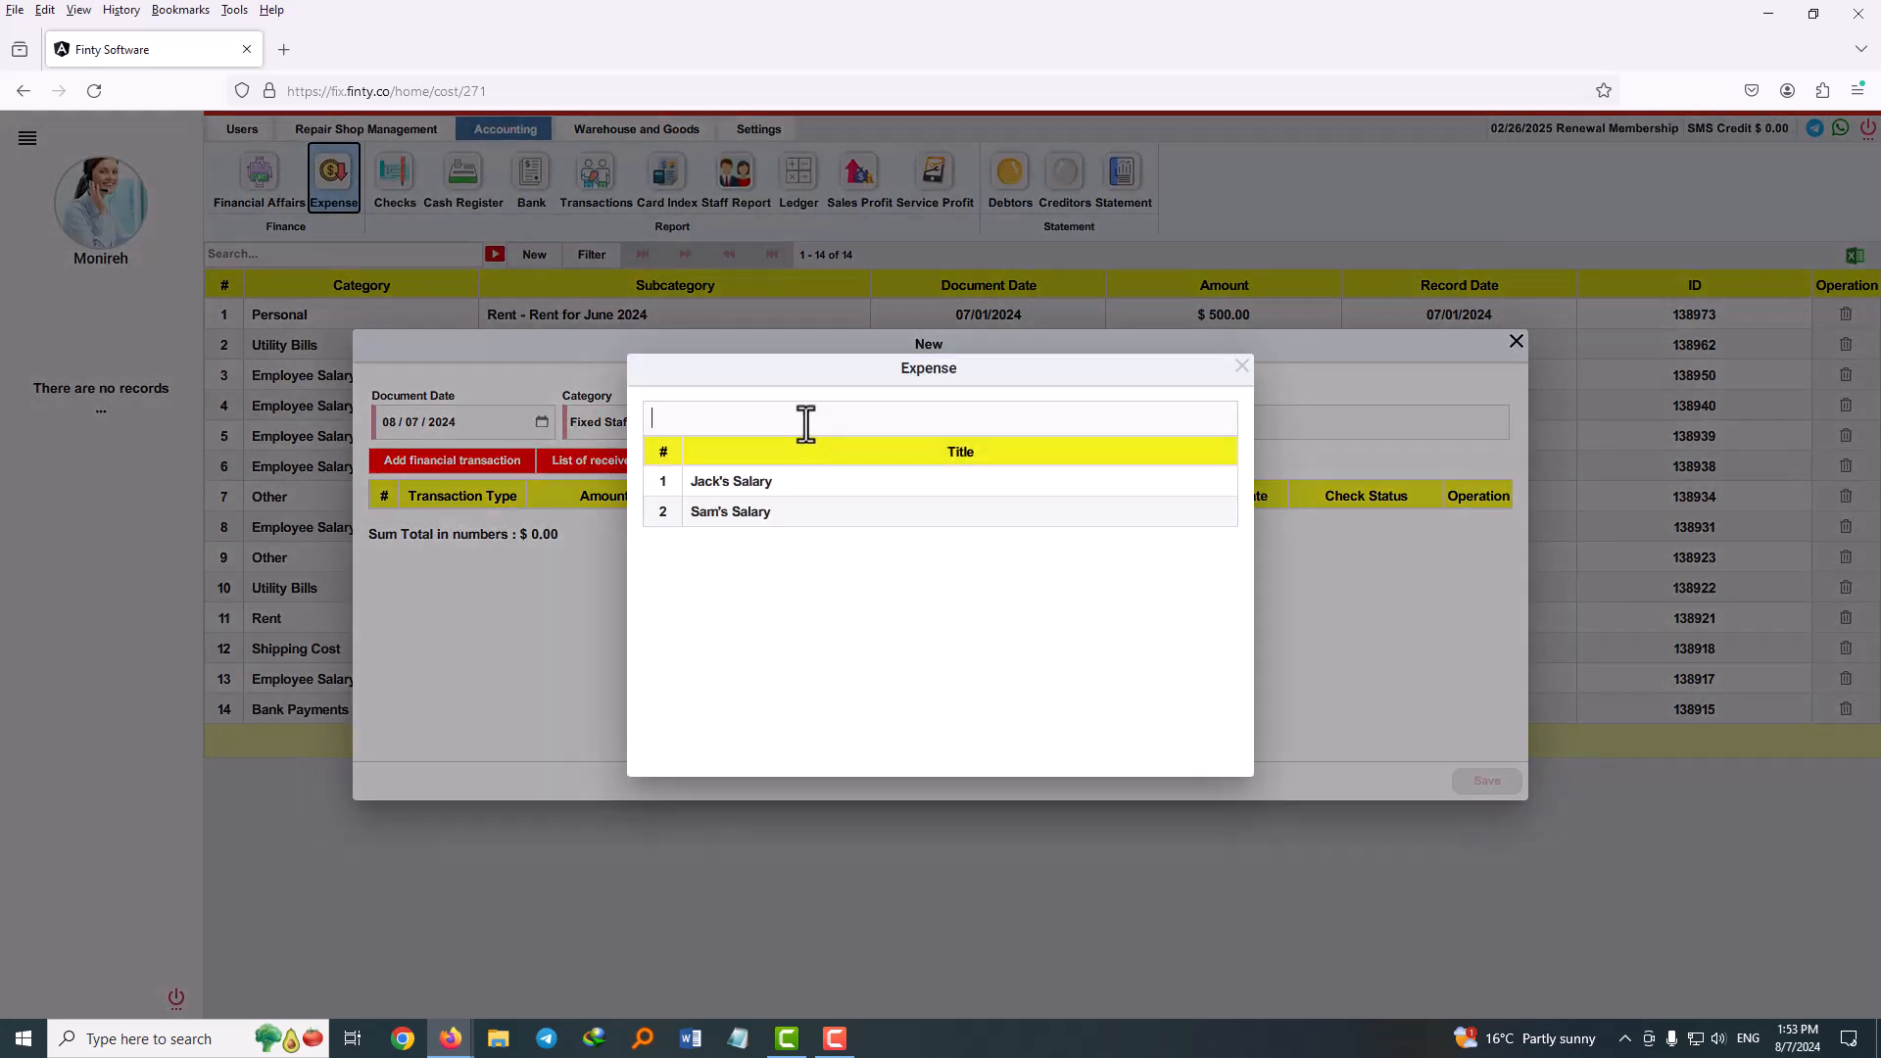
pyautogui.click(741, 484)
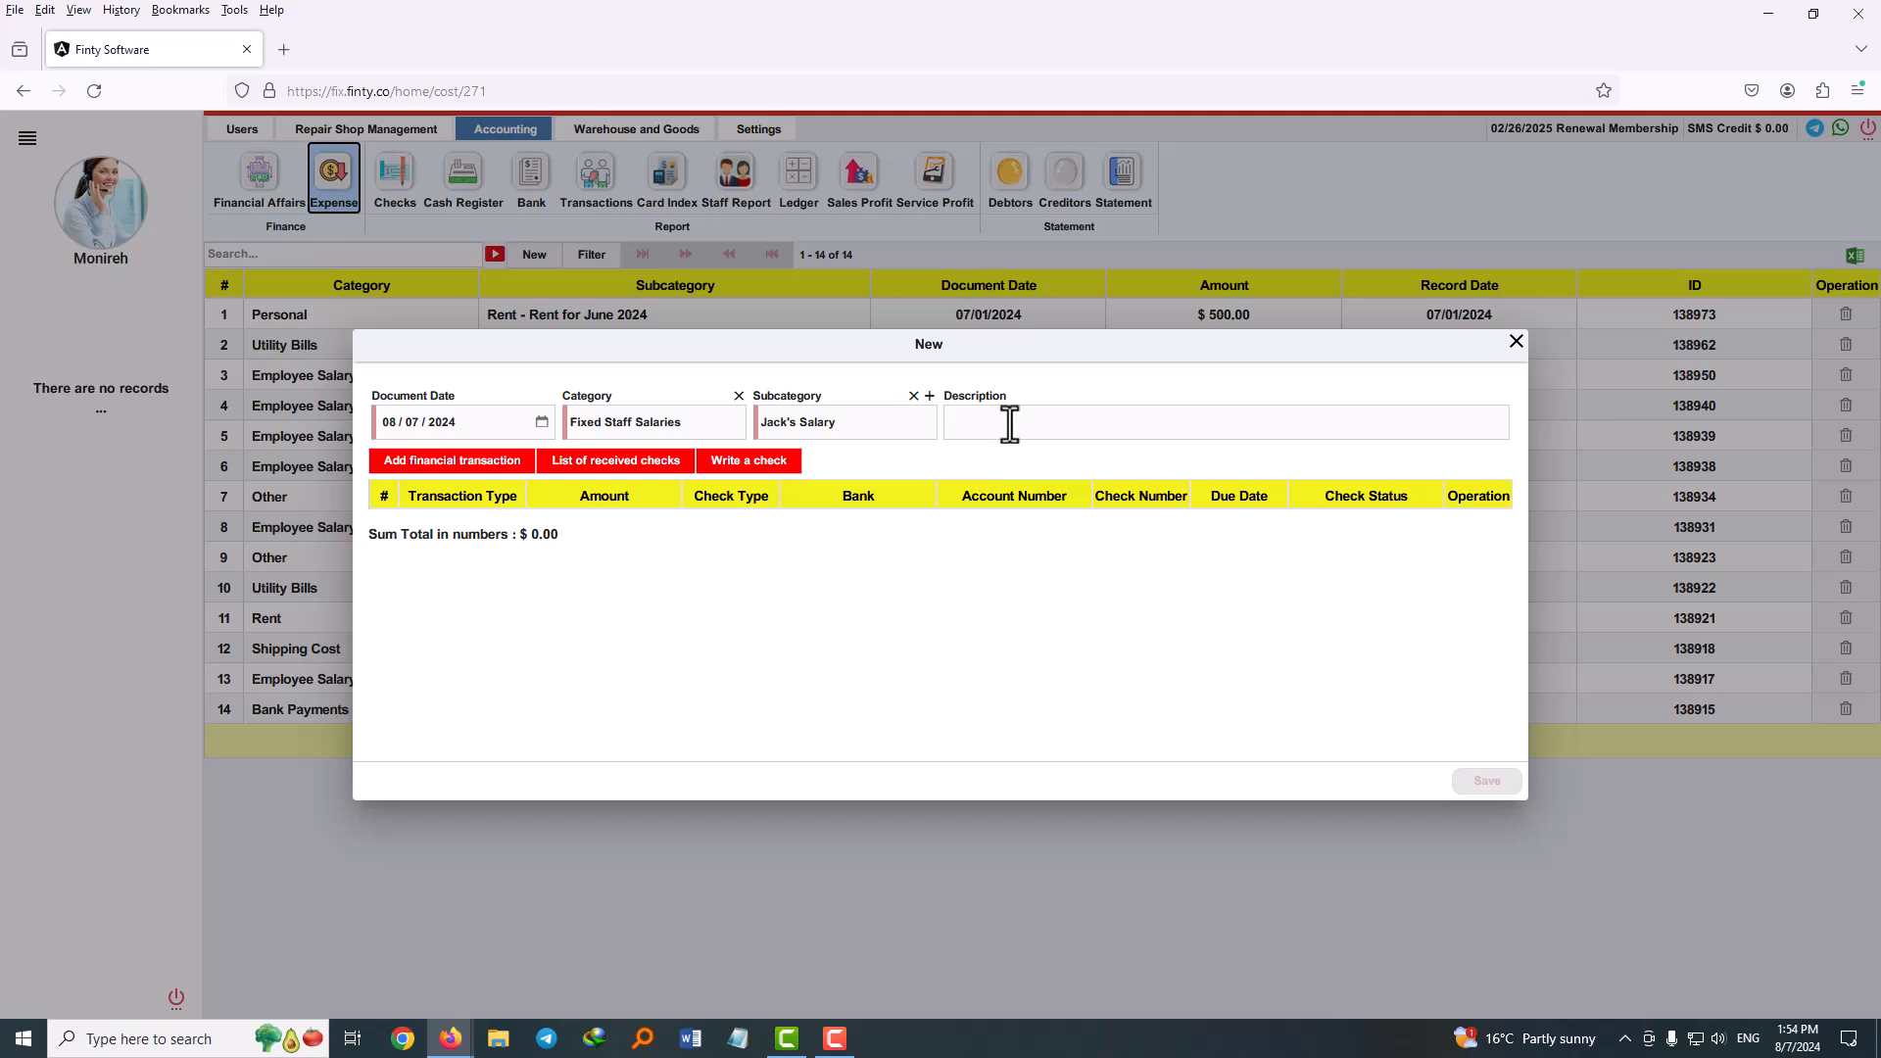
pyautogui.click(1000, 424)
pyautogui.write("Jack's Salary for August")
# Step: Add a $3,000.00 Bank Transaction from Bank of America to the expense and save the document
pyautogui.click(409, 461)
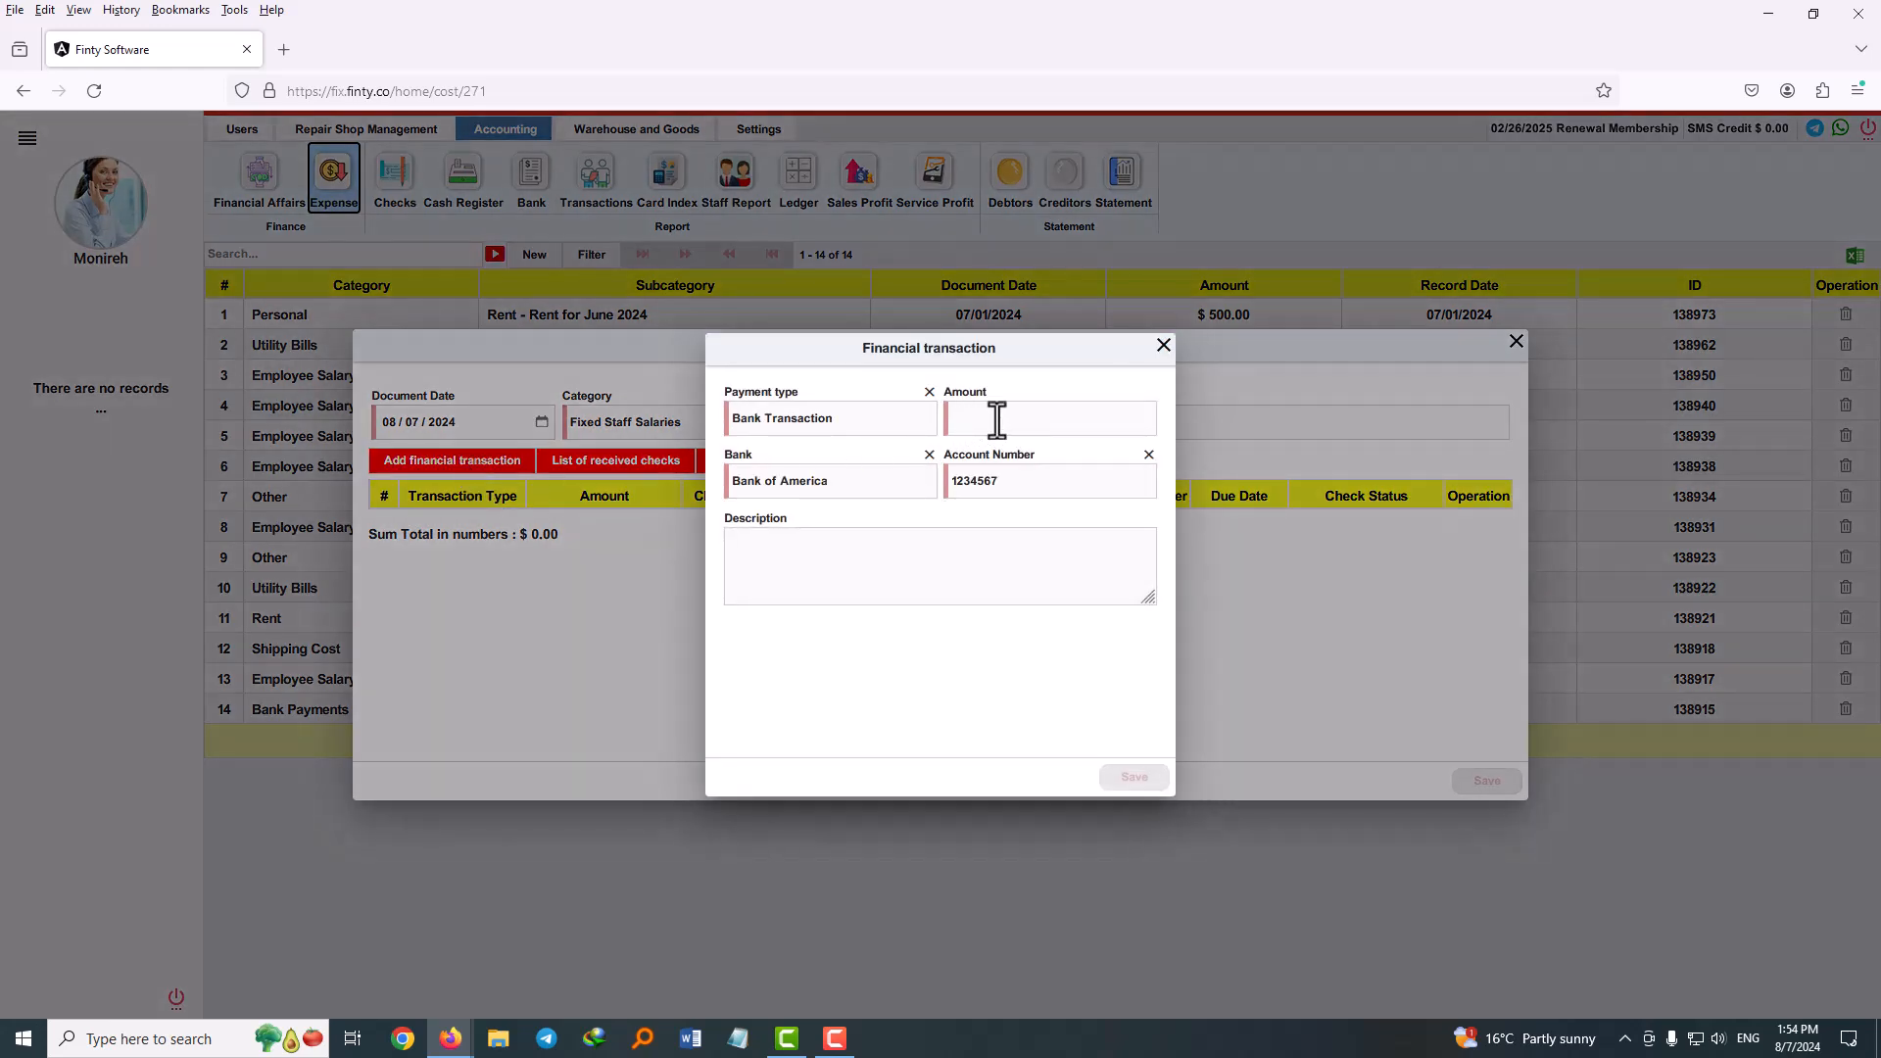
pyautogui.write('3000')
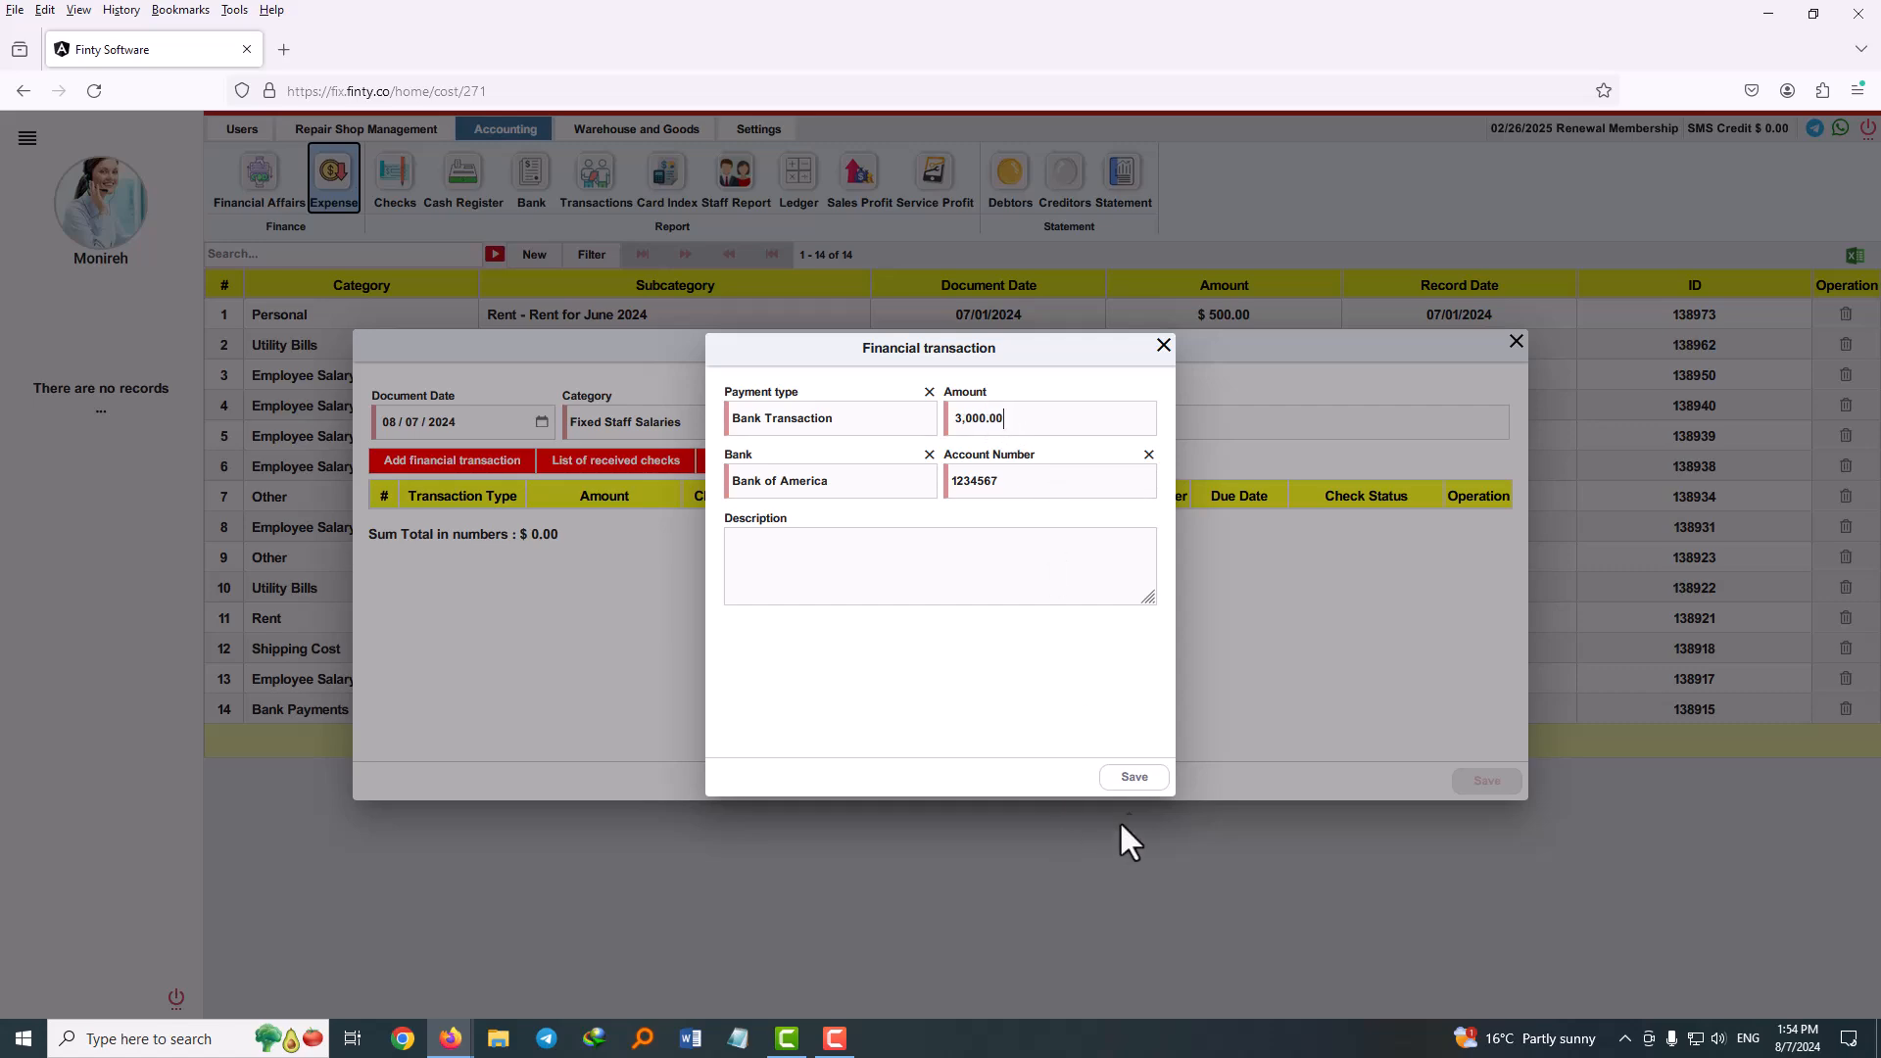
pyautogui.click(1134, 778)
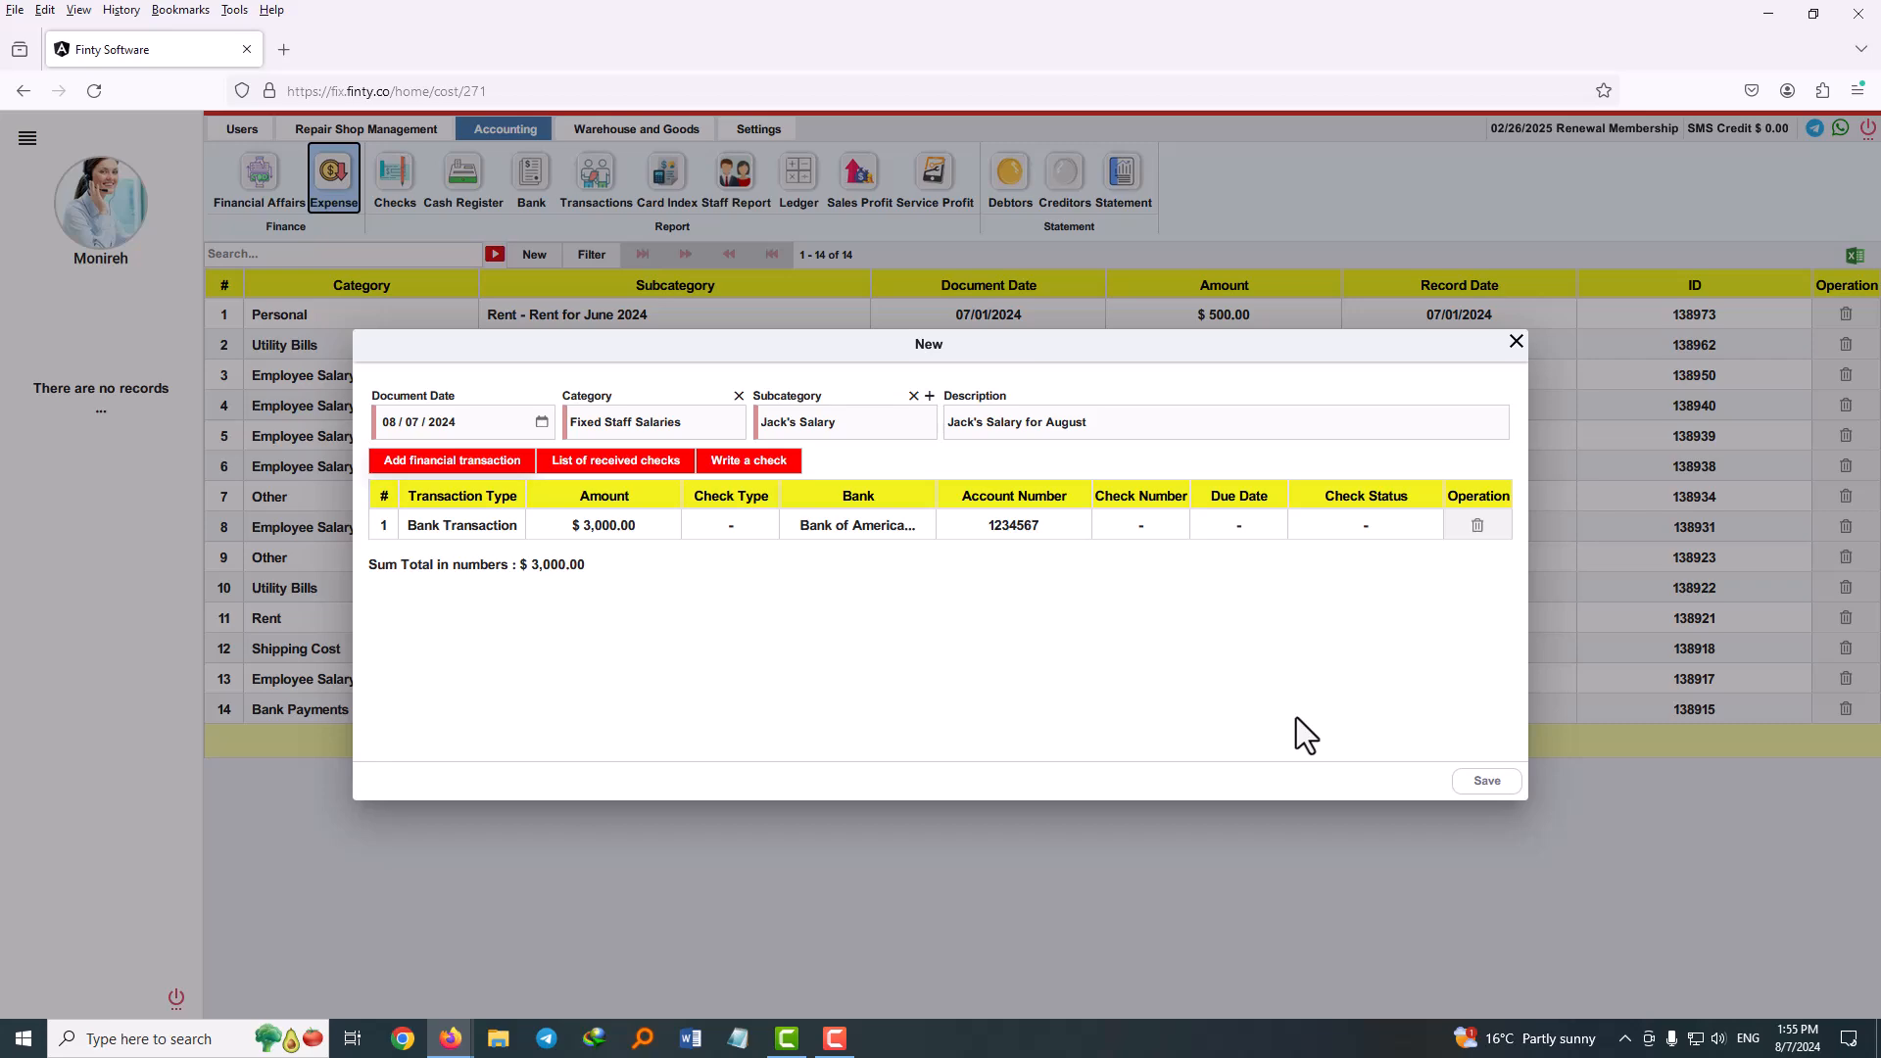
pyautogui.click(1487, 783)
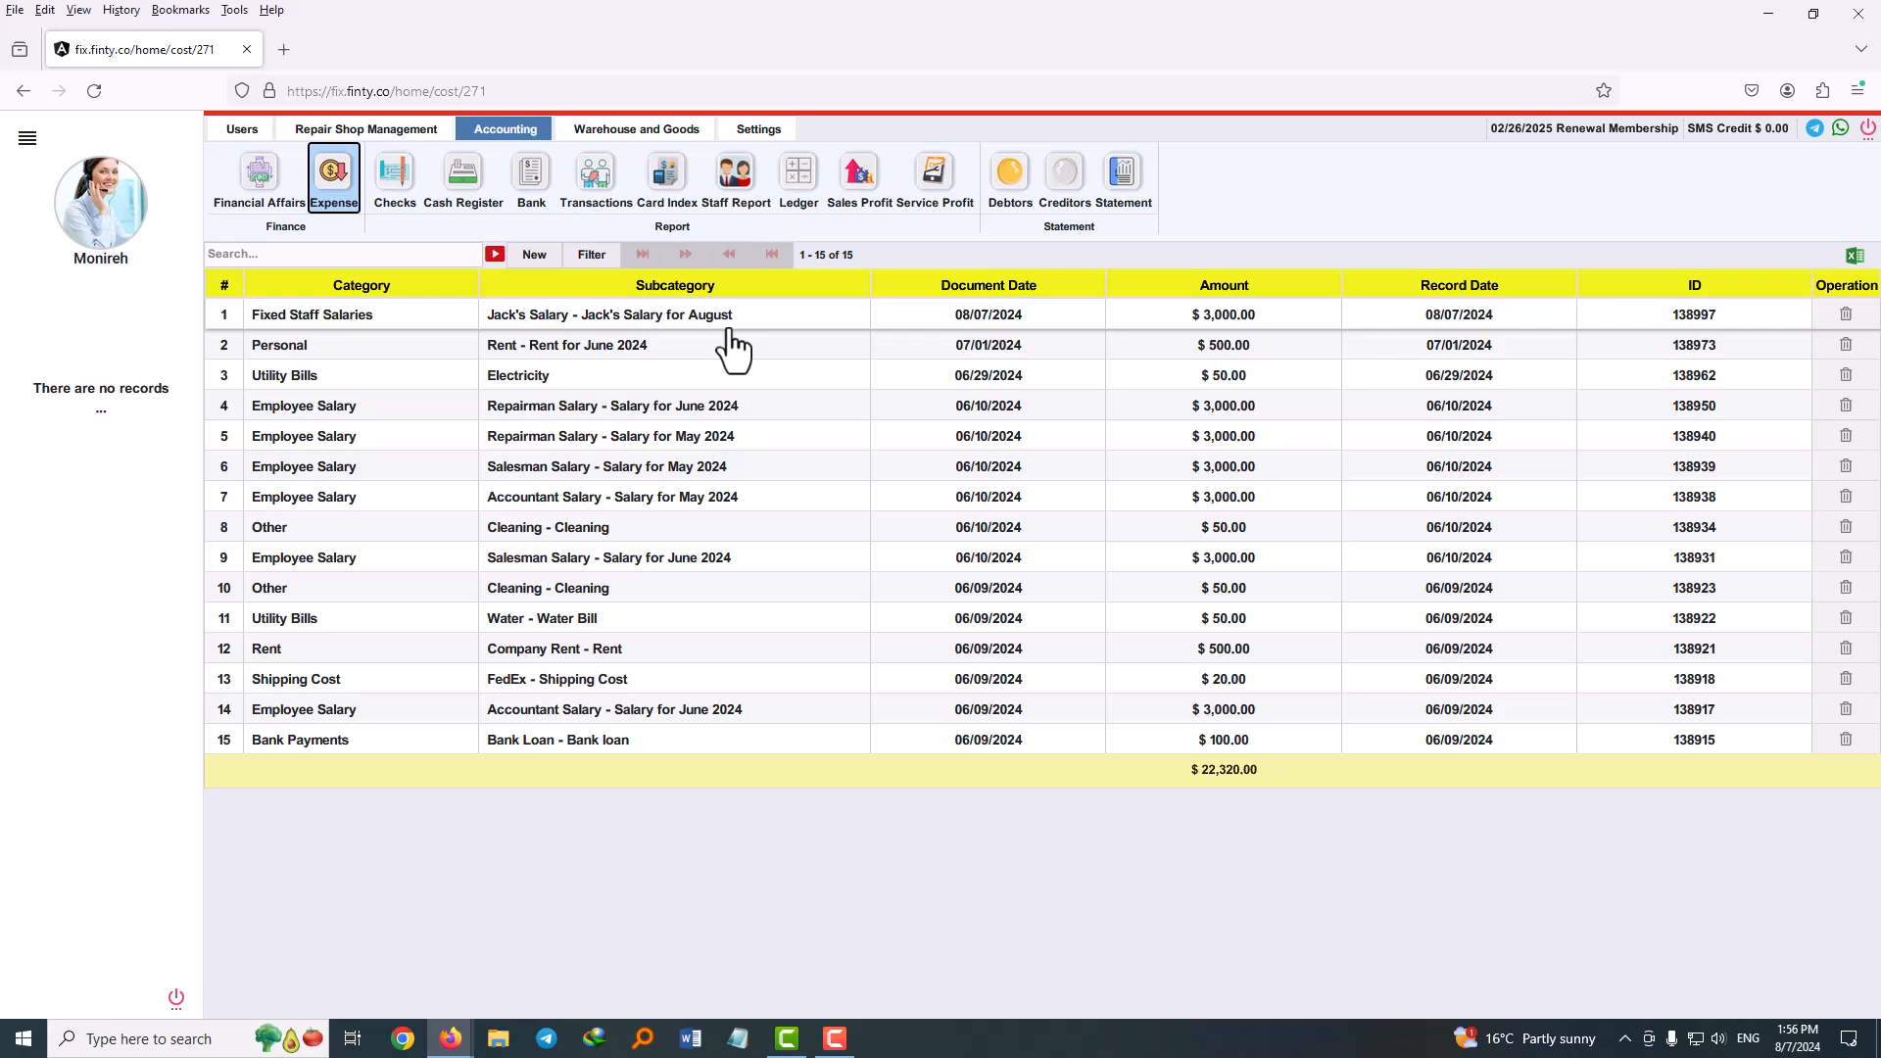
# Step: Check and save the third repairman's access record with its profit commissions, and review the automatic commission calculation option in the profile
pyautogui.click(258, 130)
pyautogui.click(480, 186)
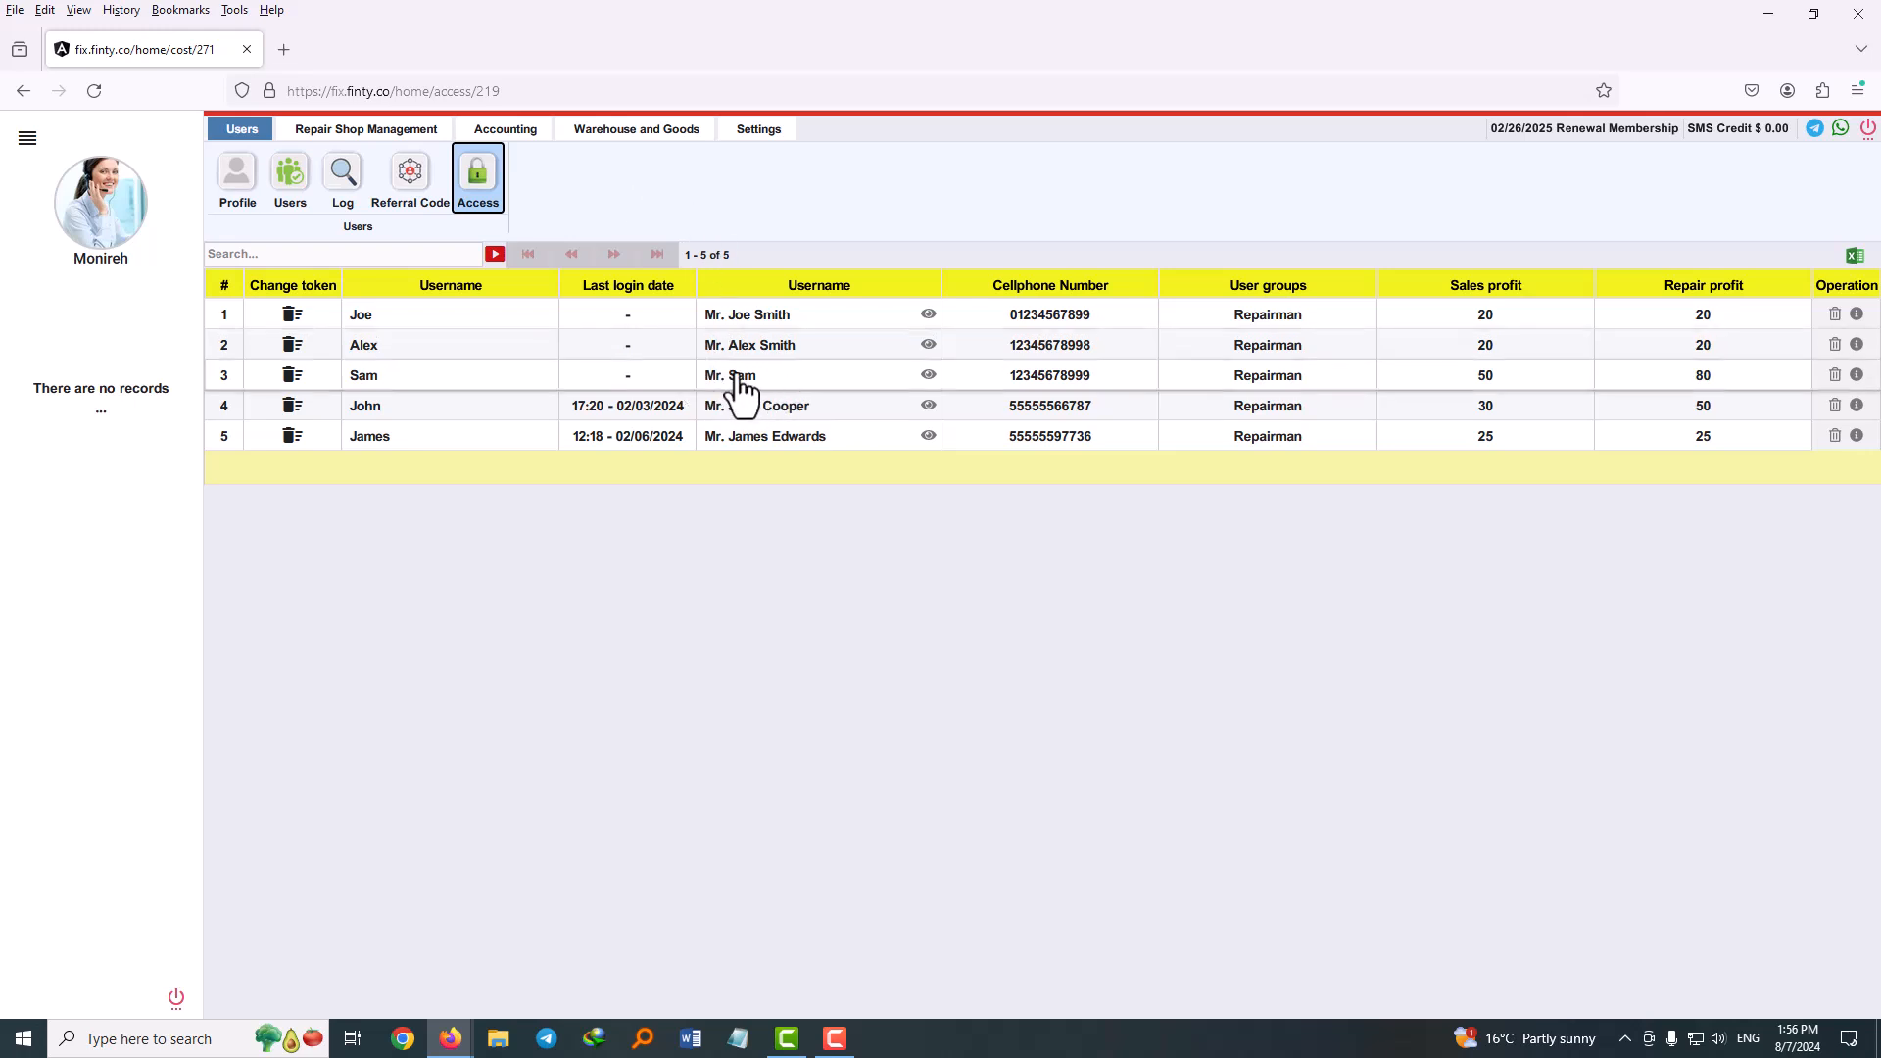
pyautogui.doubleClick(739, 376)
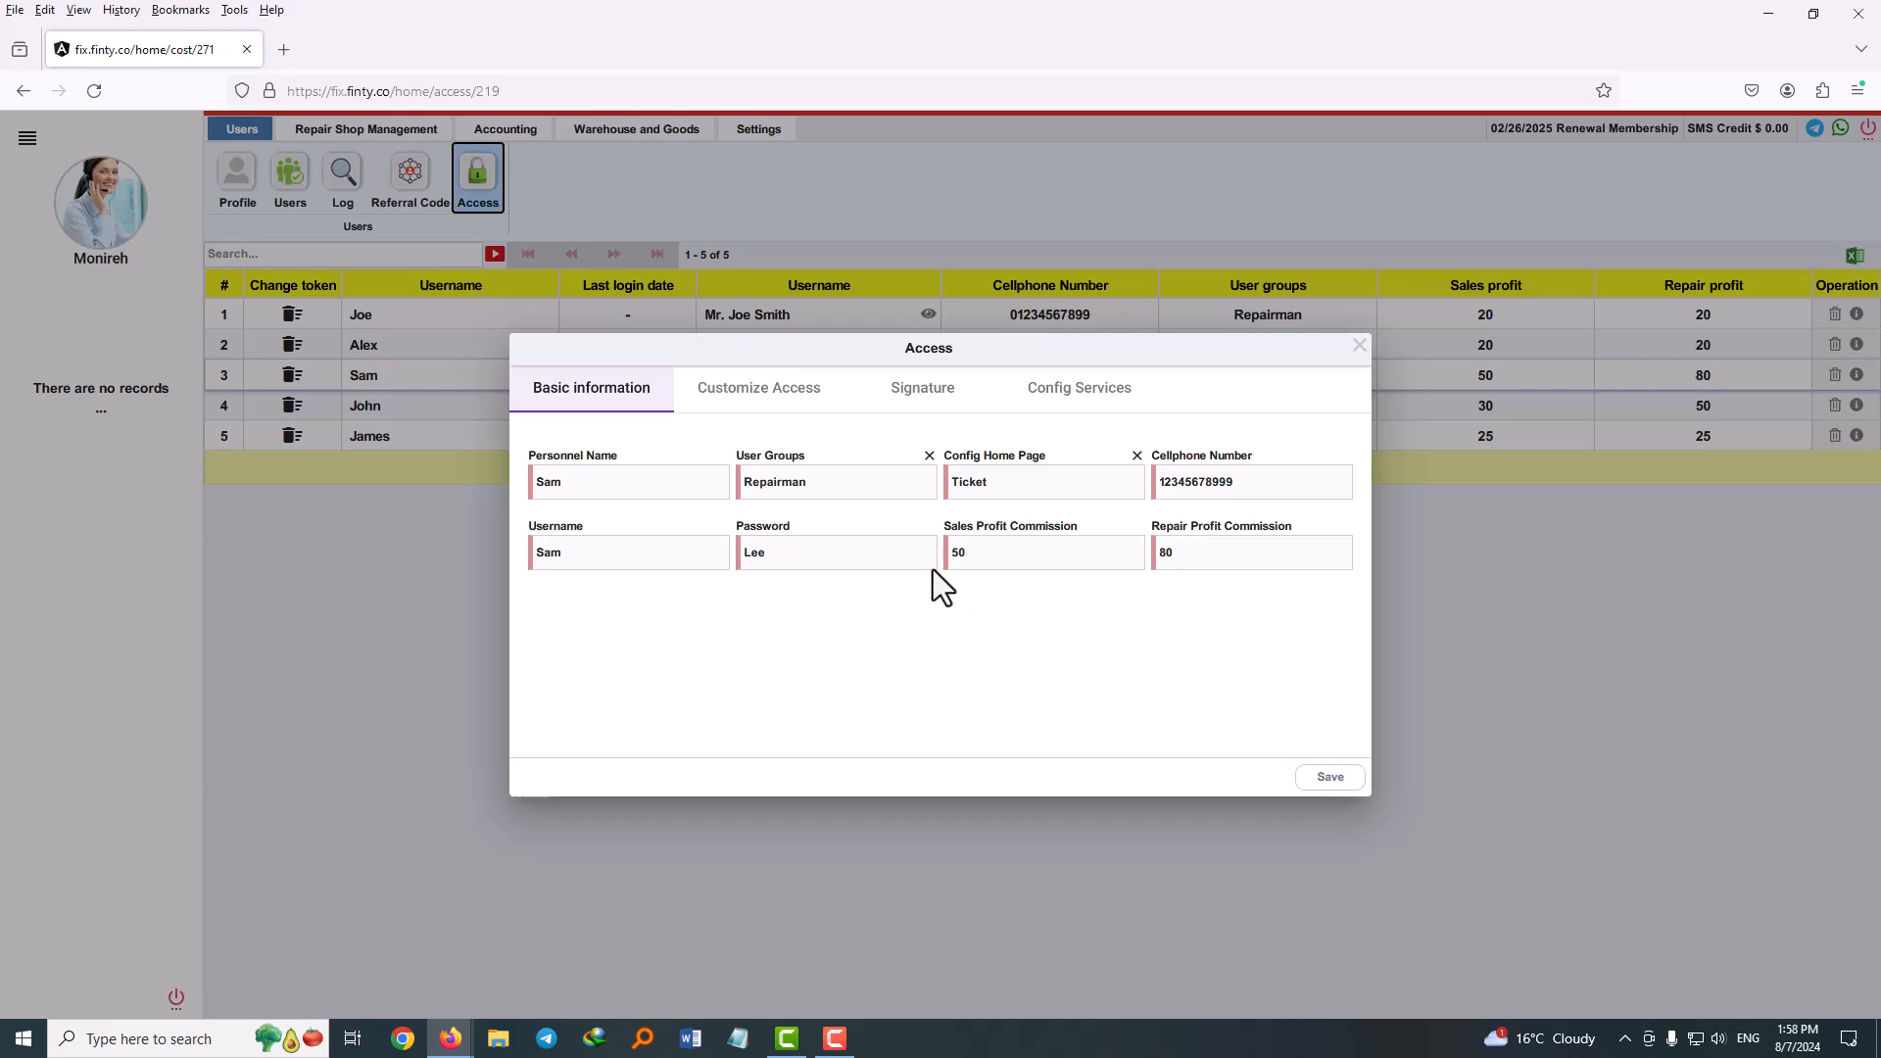
pyautogui.click(1325, 779)
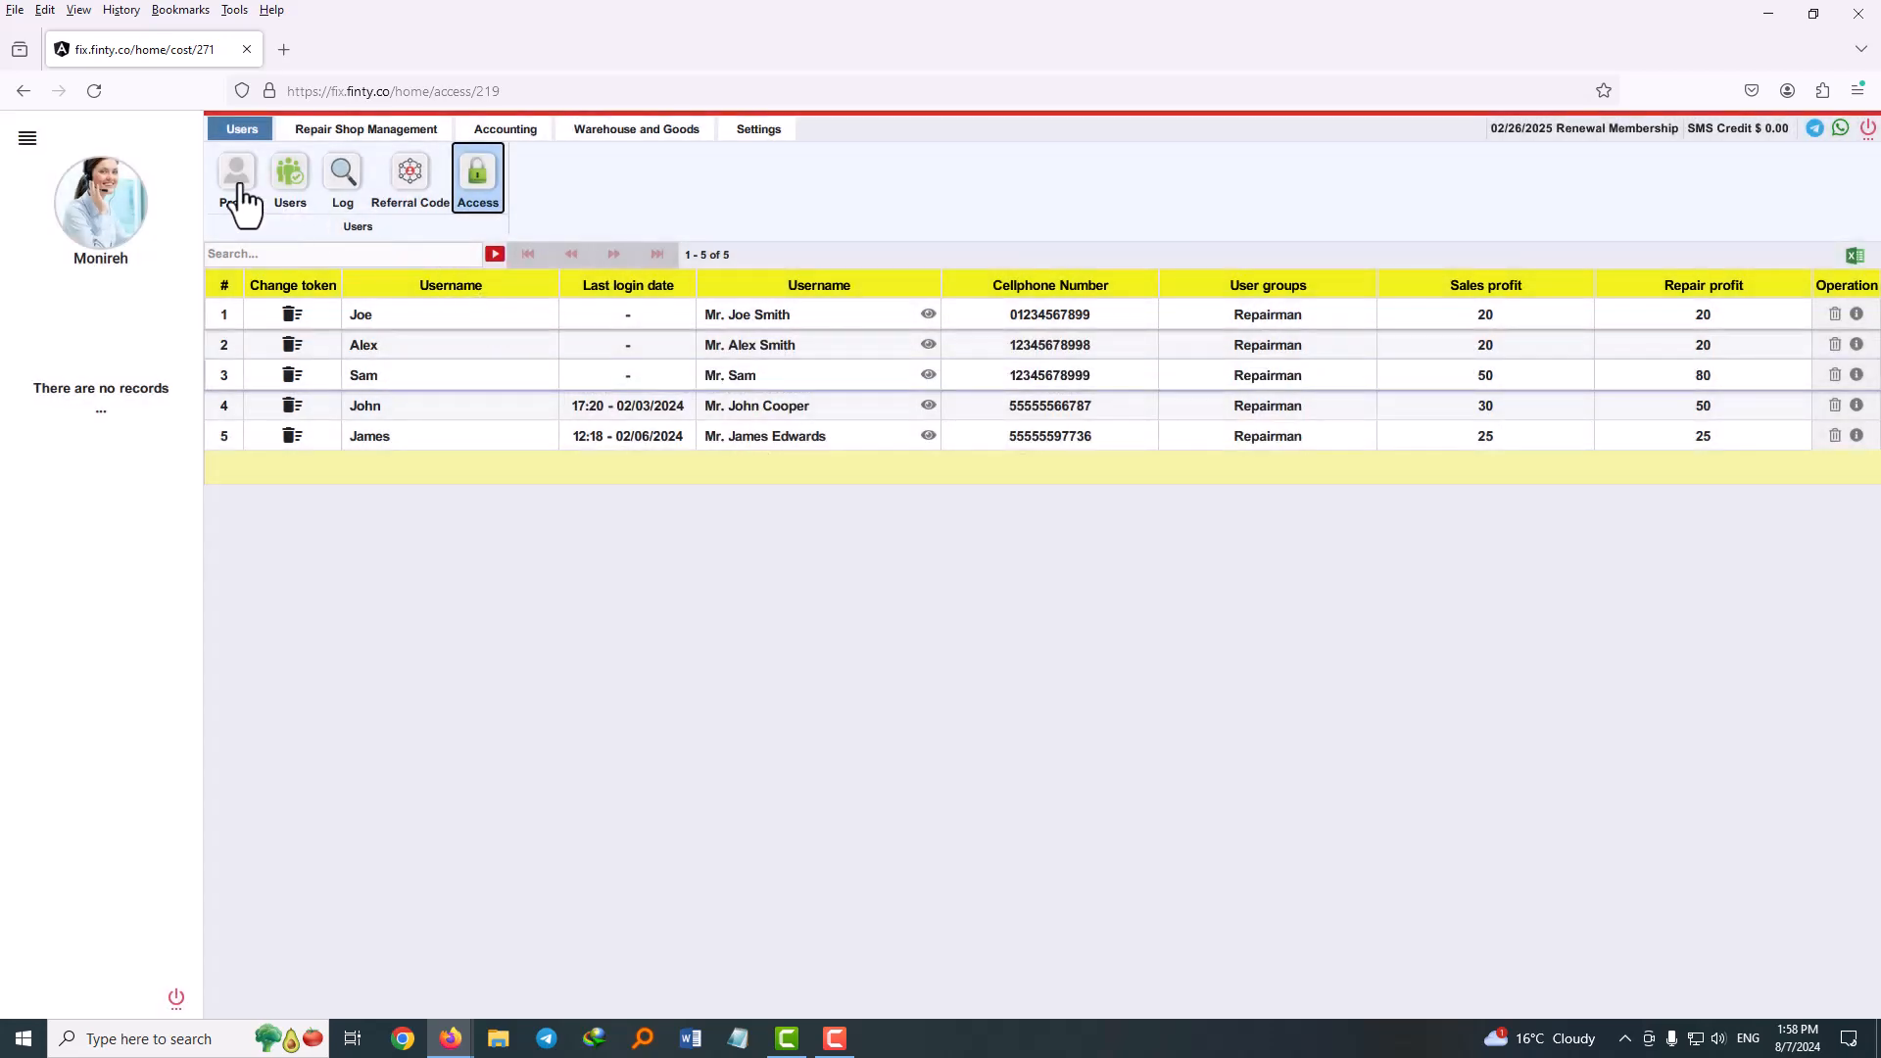
pyautogui.click(241, 186)
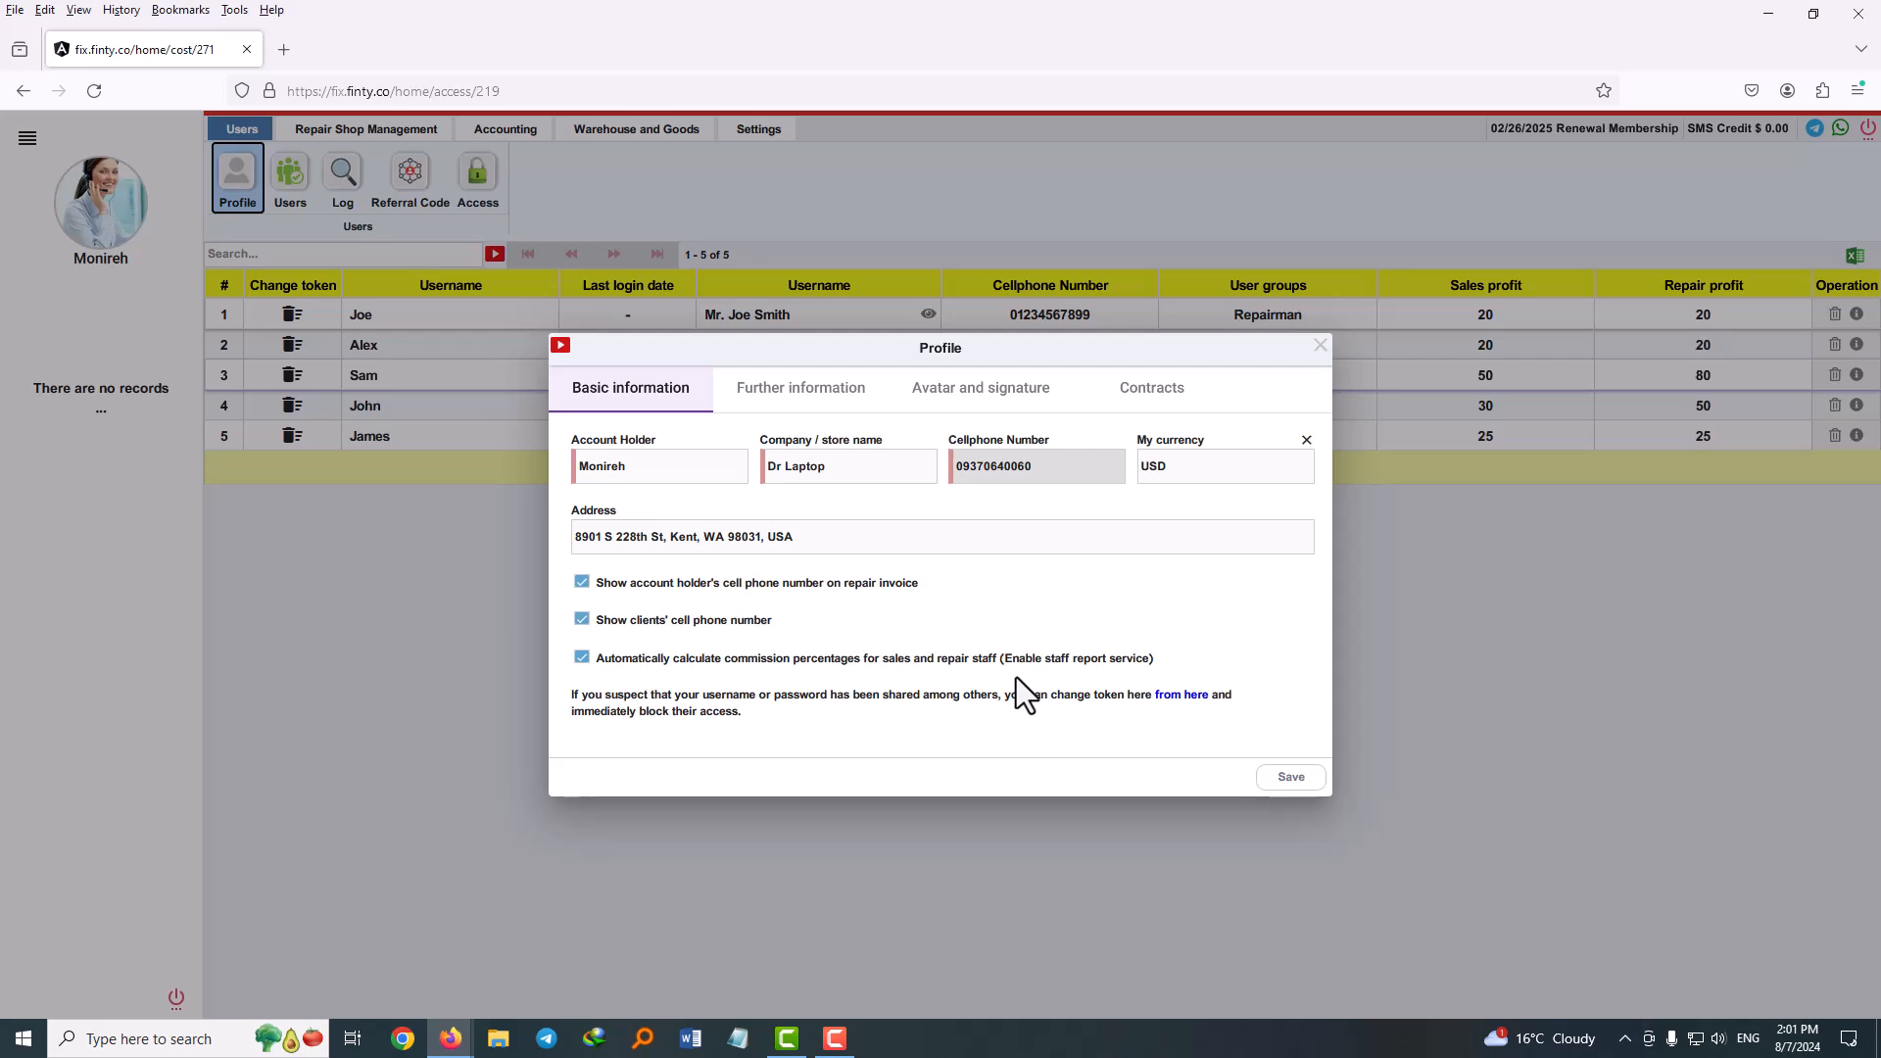
pyautogui.click(1321, 344)
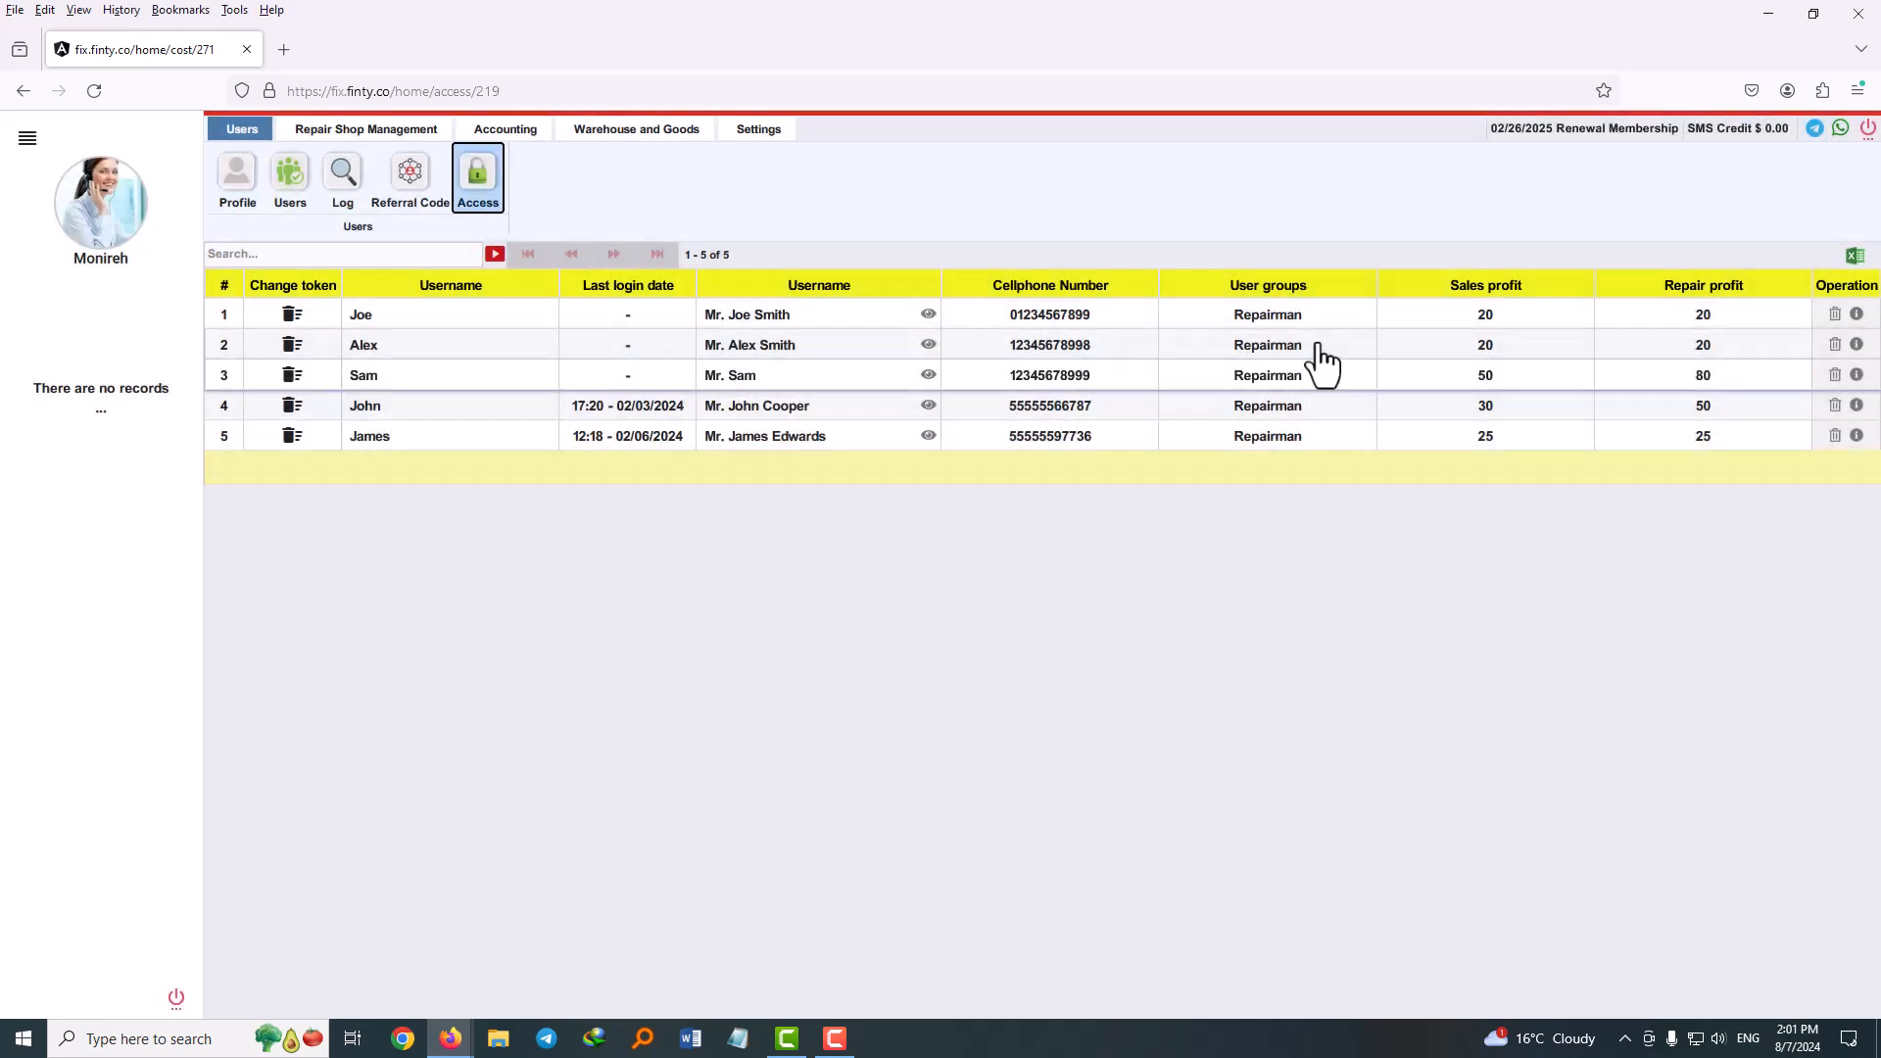
# Step: Filter the accounting staff report by the commission-based repairman's name
pyautogui.click(502, 132)
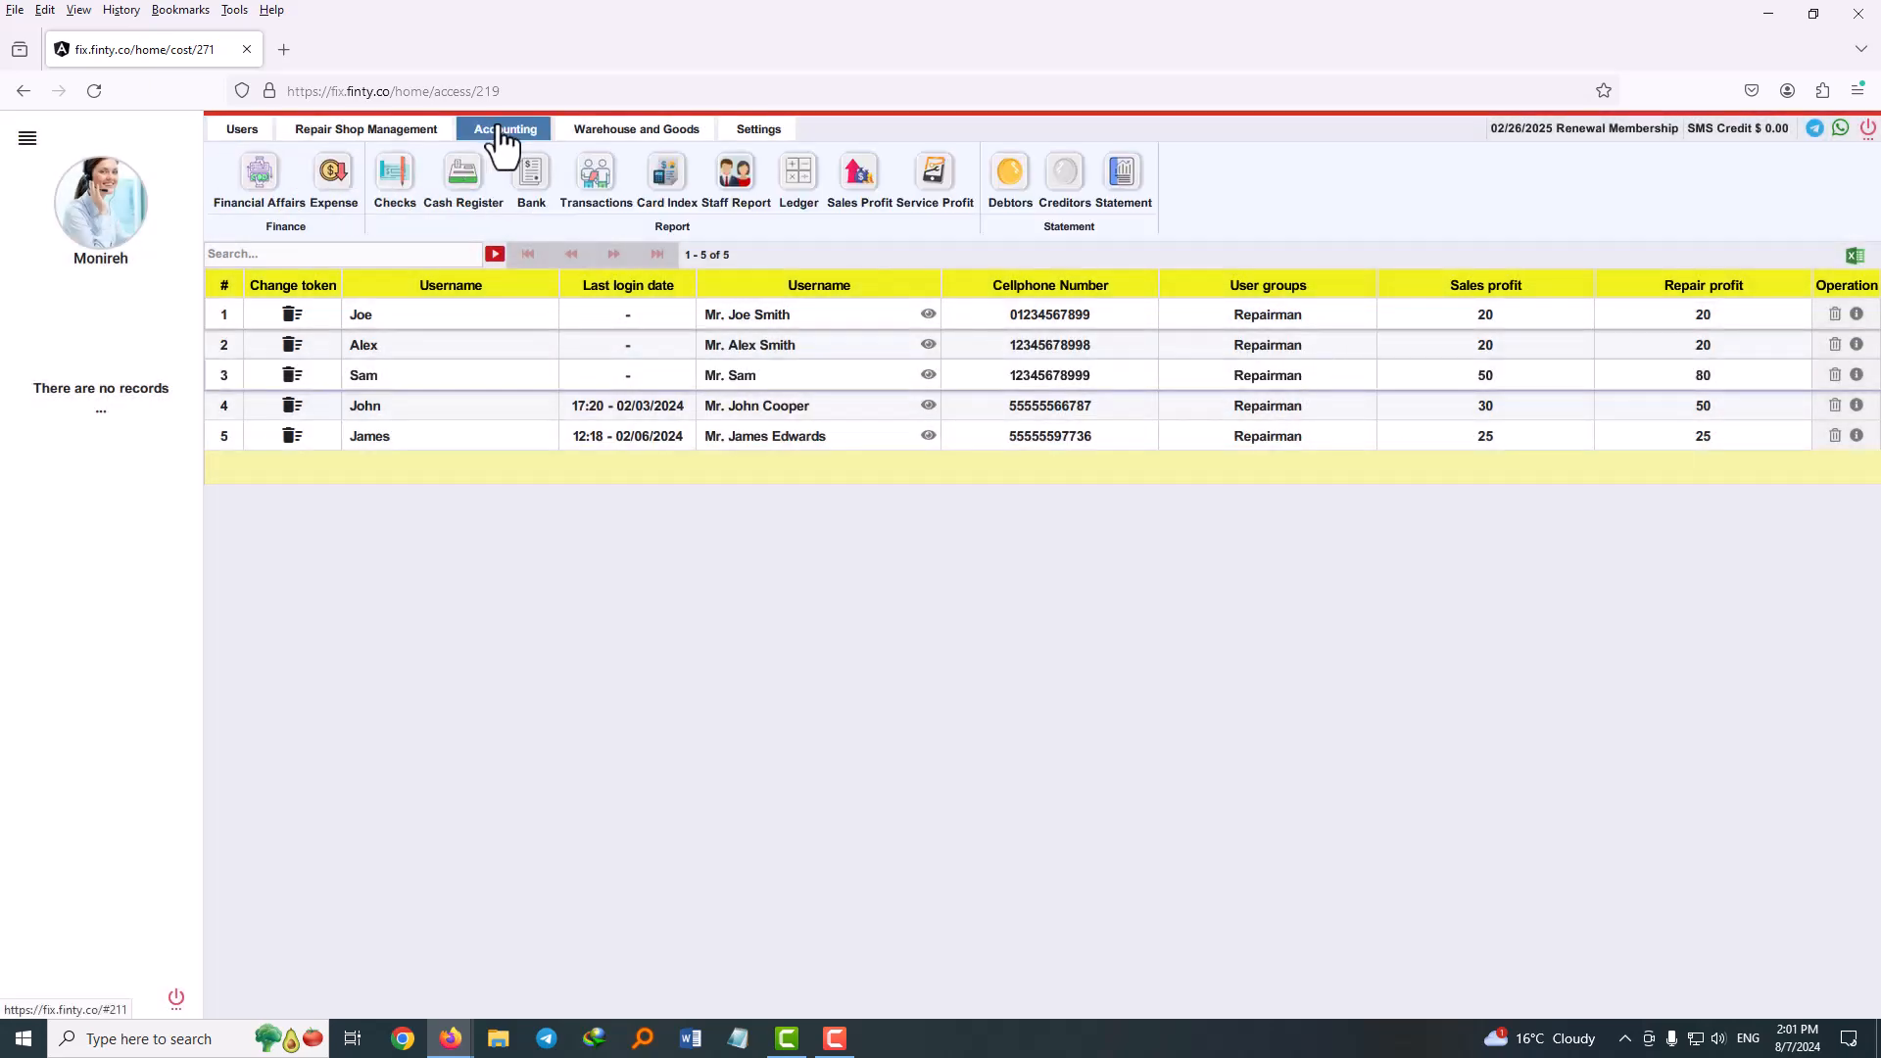
pyautogui.click(737, 189)
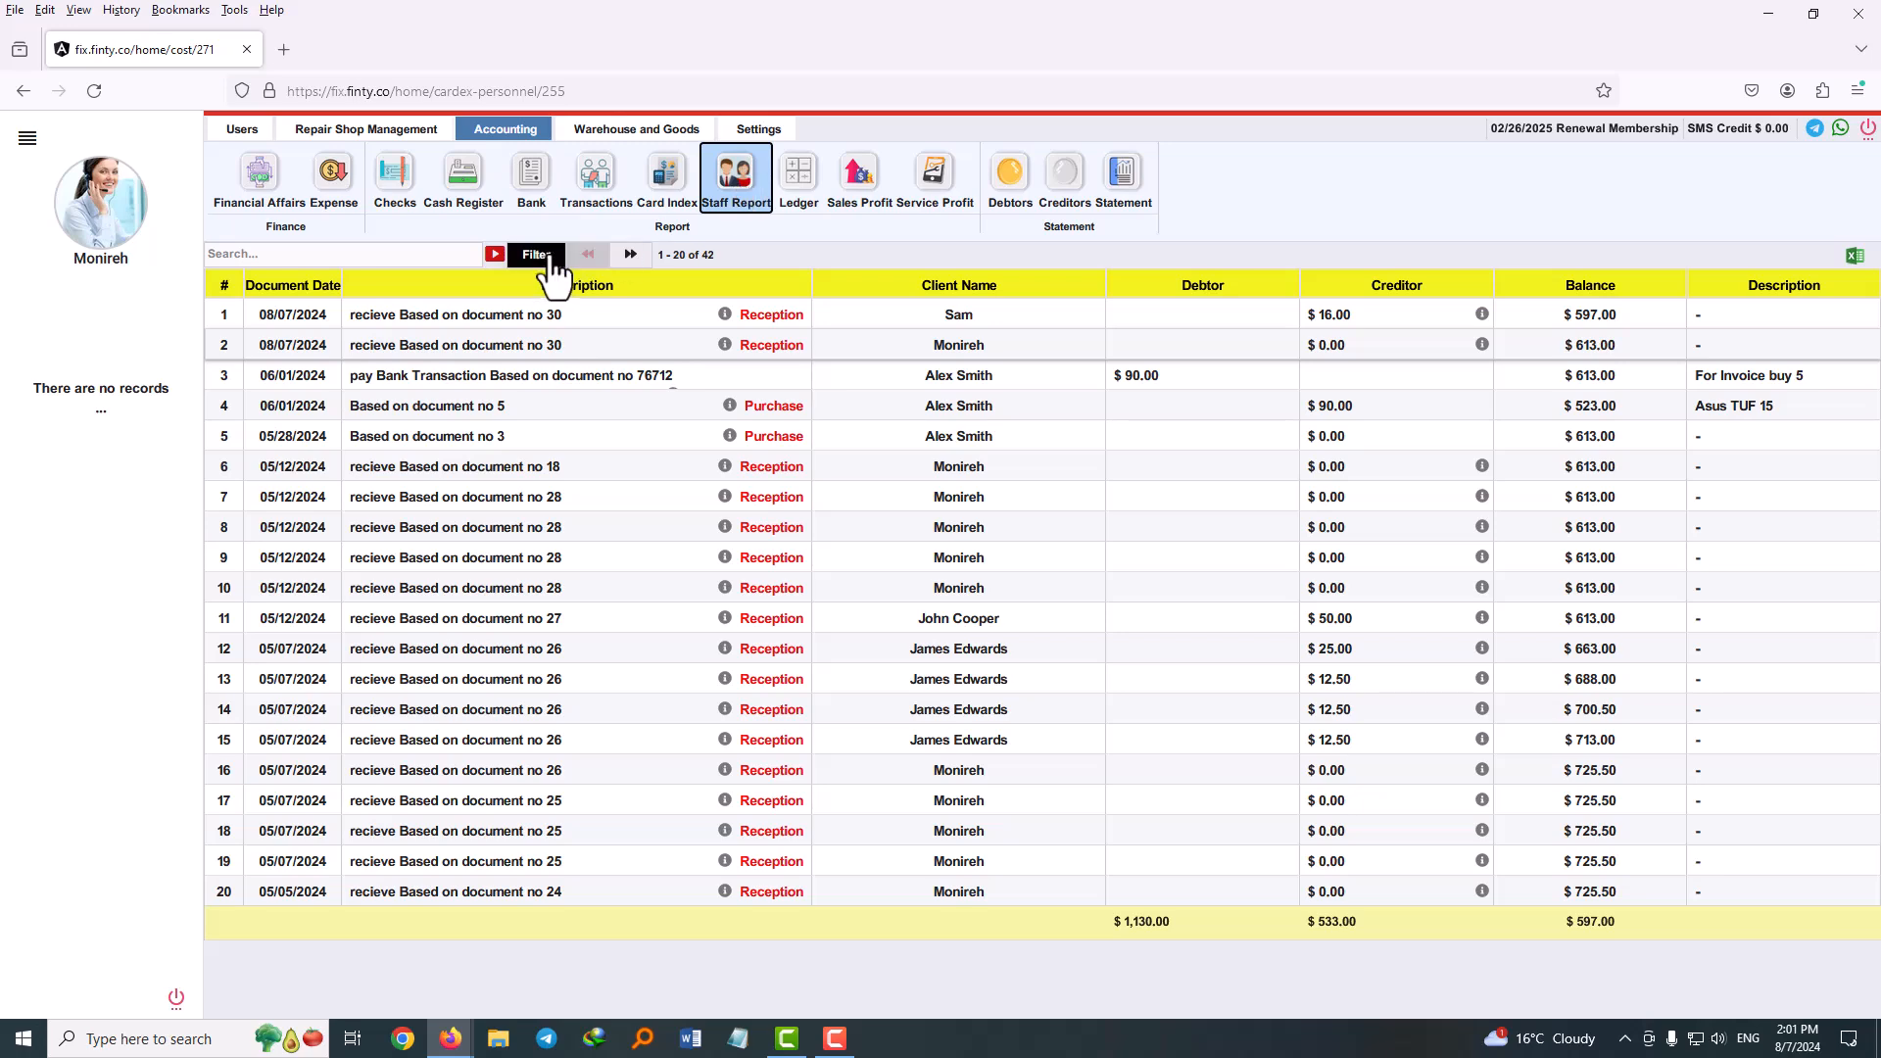
pyautogui.click(549, 265)
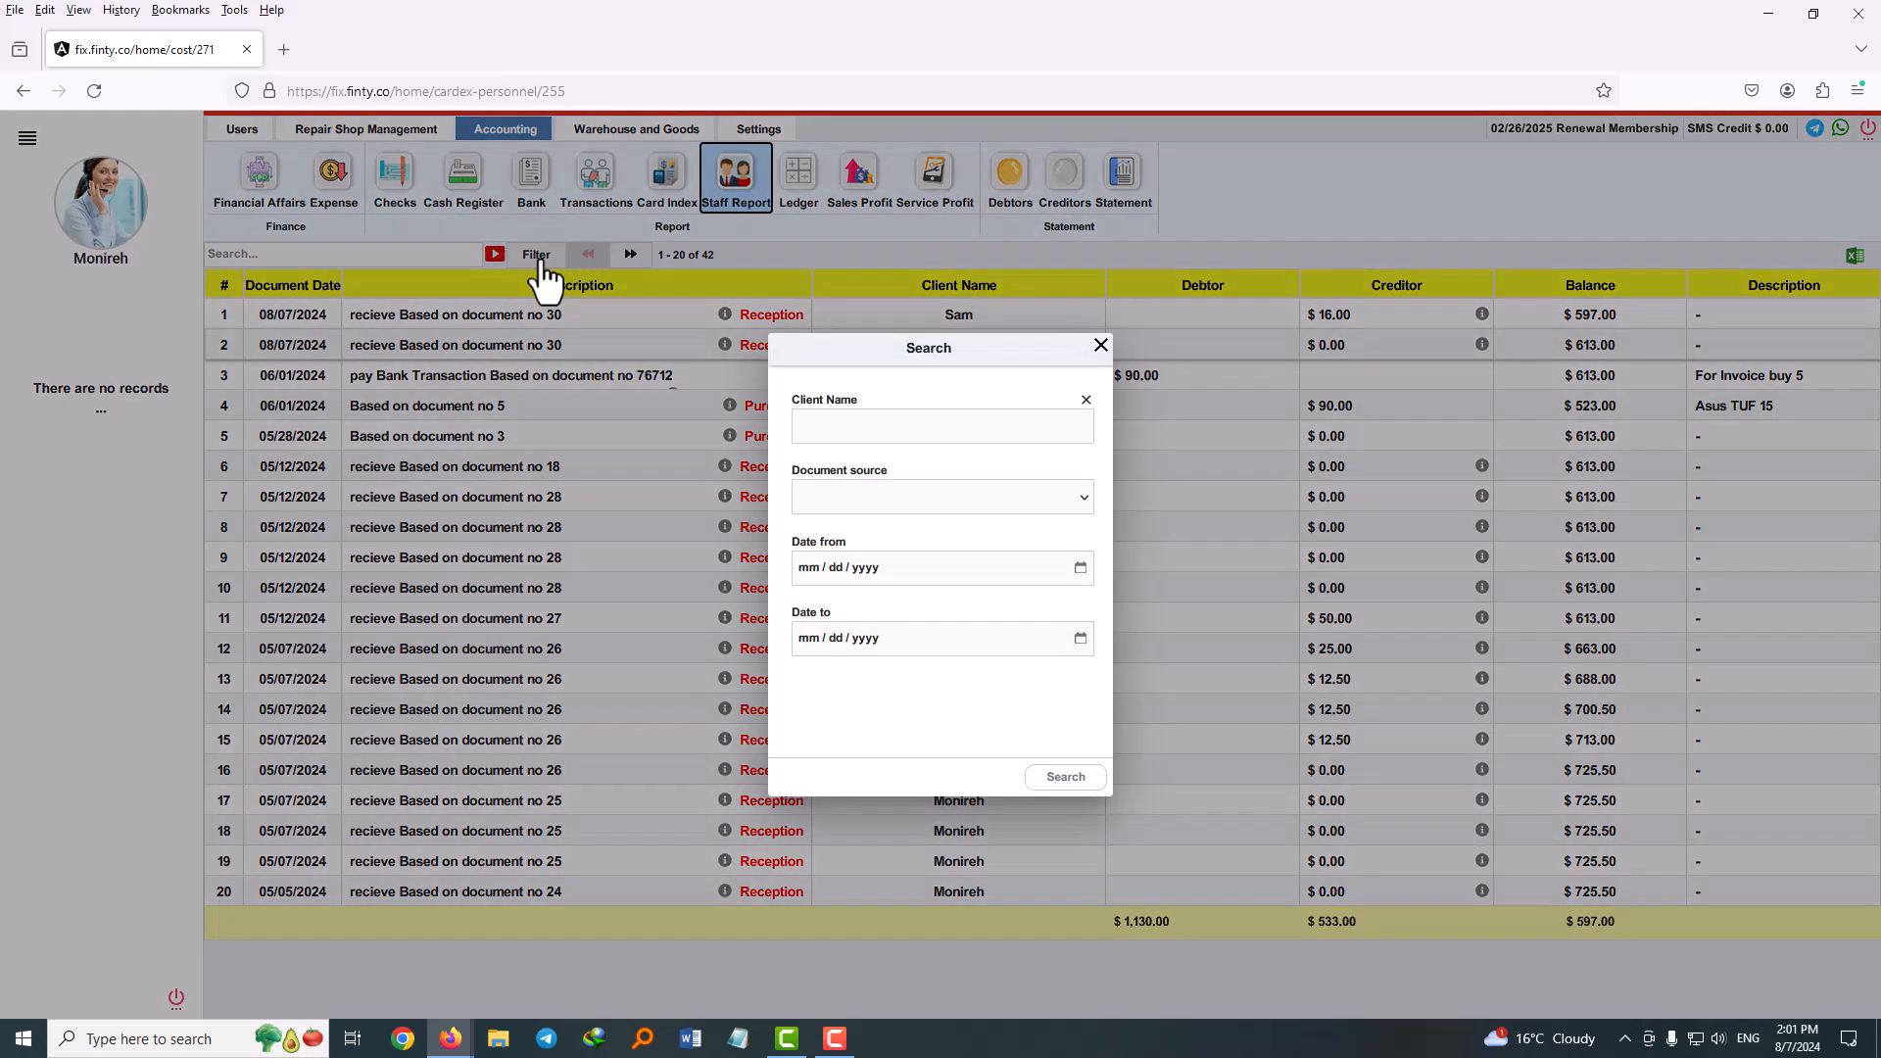
pyautogui.click(911, 436)
pyautogui.click(728, 556)
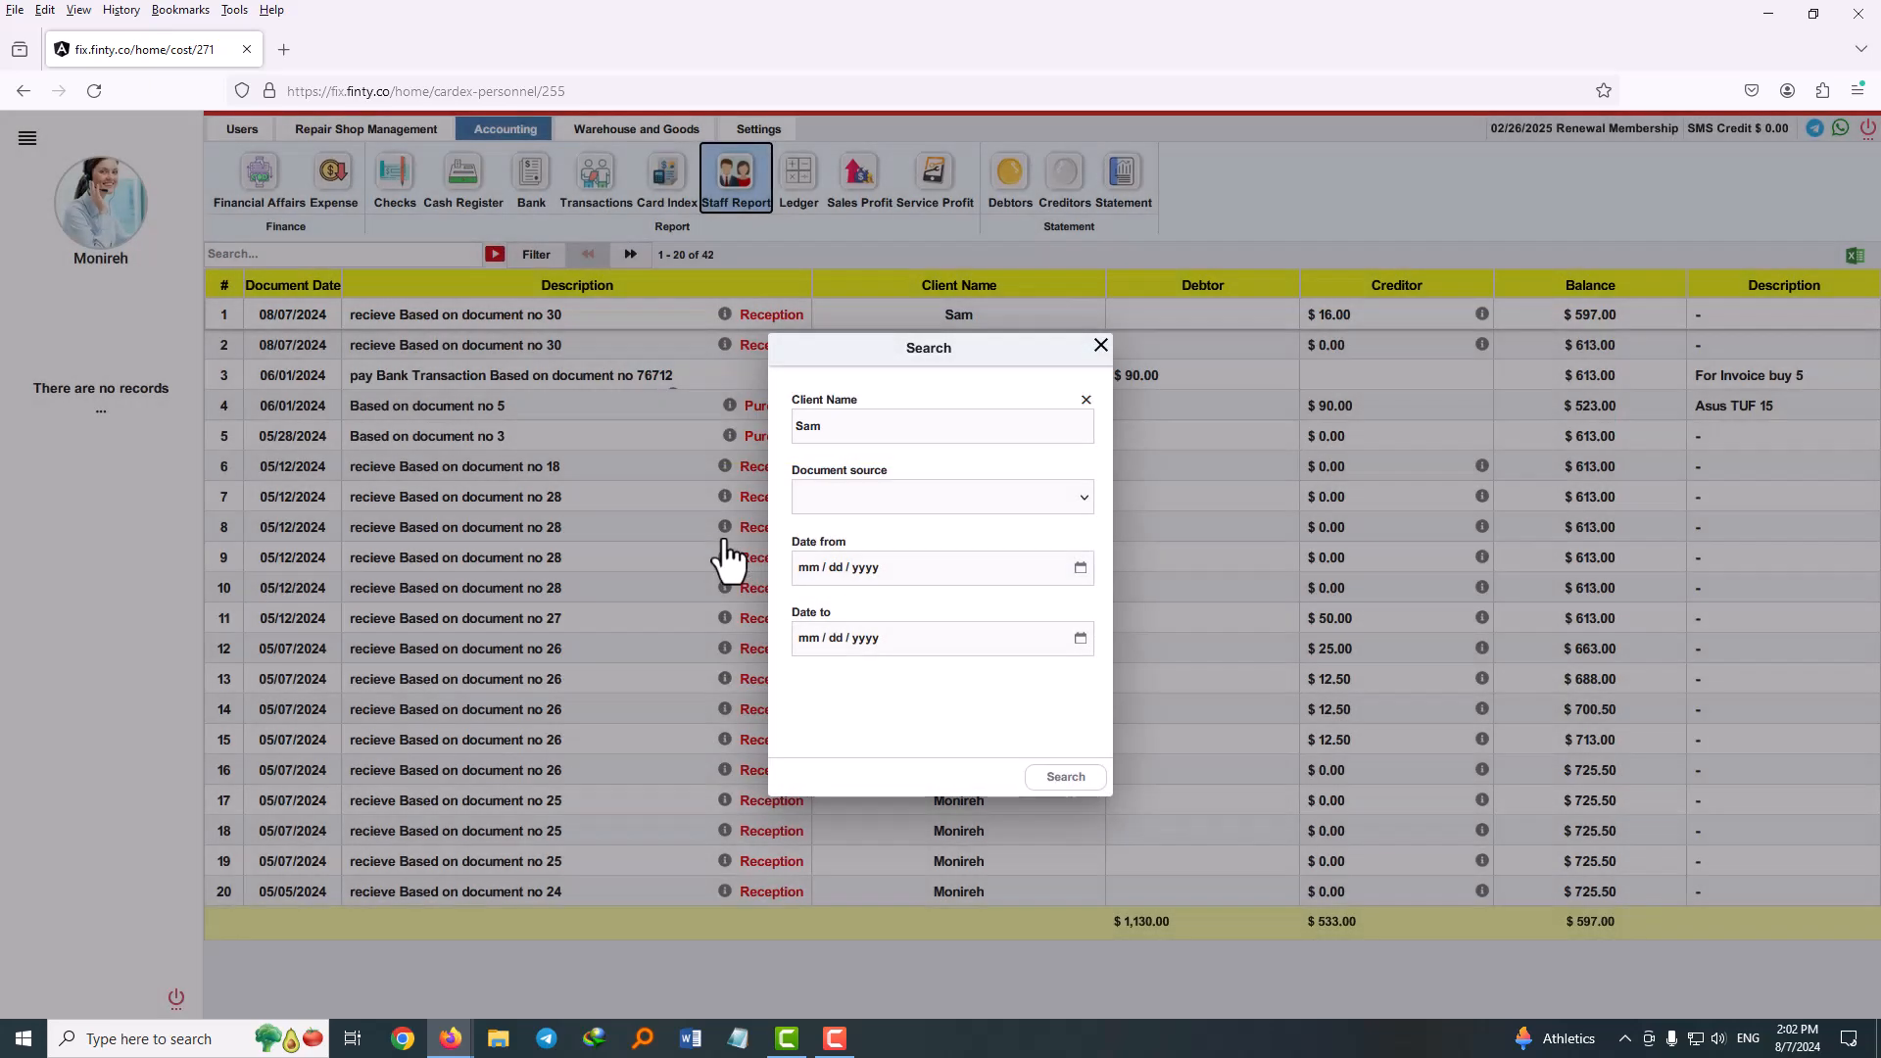
pyautogui.click(1063, 778)
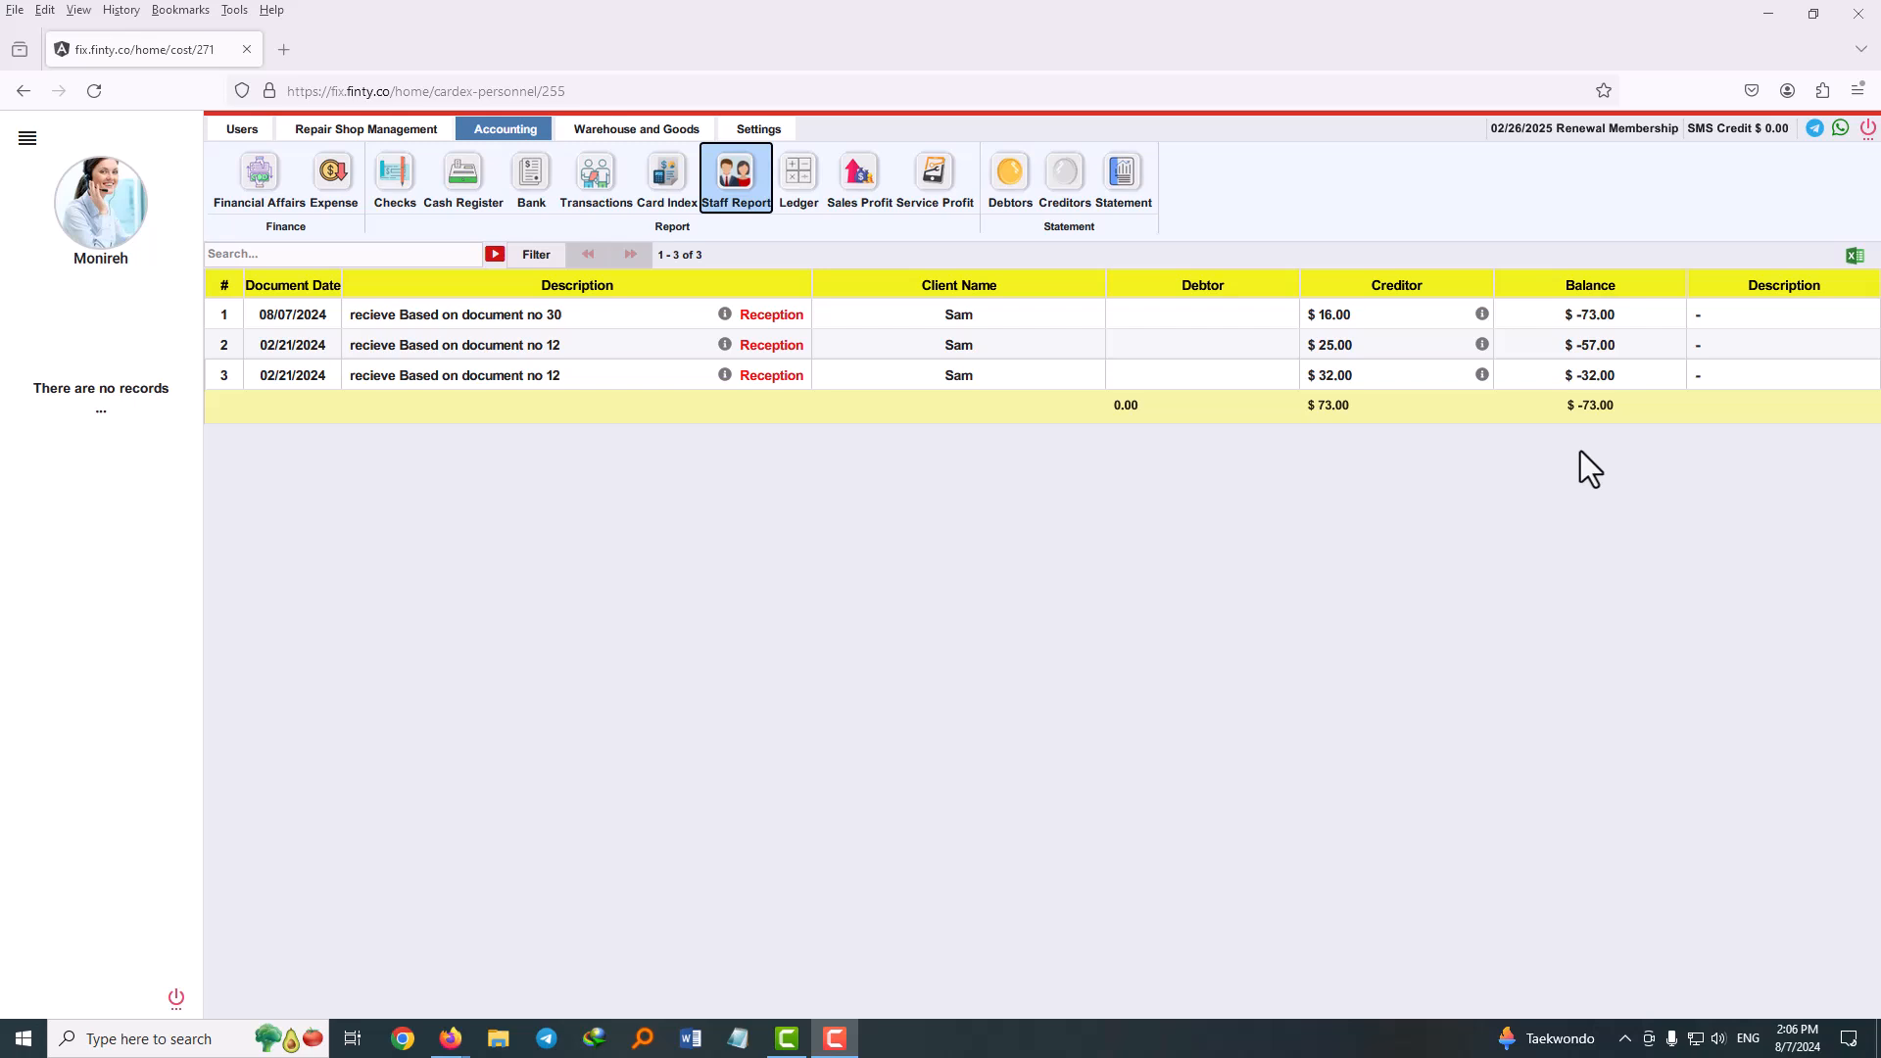
# Step: Add the 100.00 Regular service to the Microsoft Surface Pro 4 laptop's repair ticket, assign the third-listed repairman, check the repair shop bill and save
pyautogui.click(387, 131)
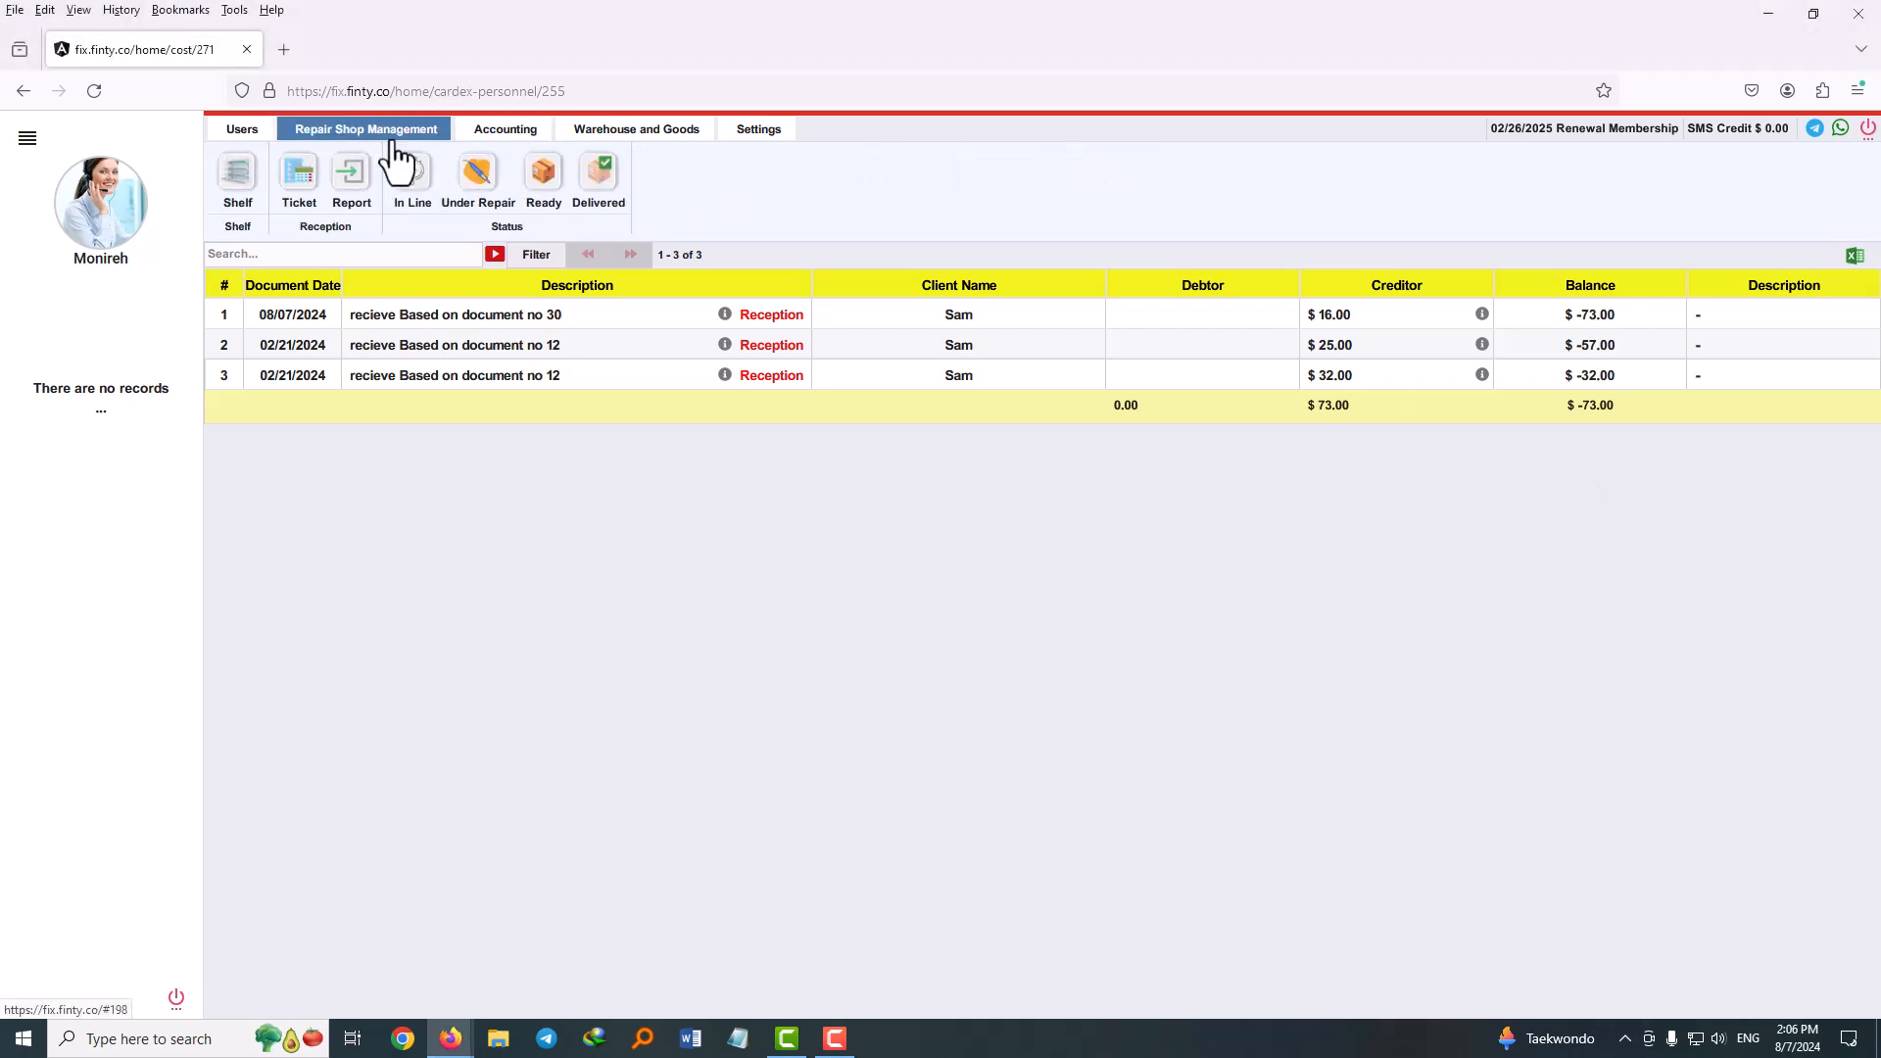
pyautogui.click(301, 203)
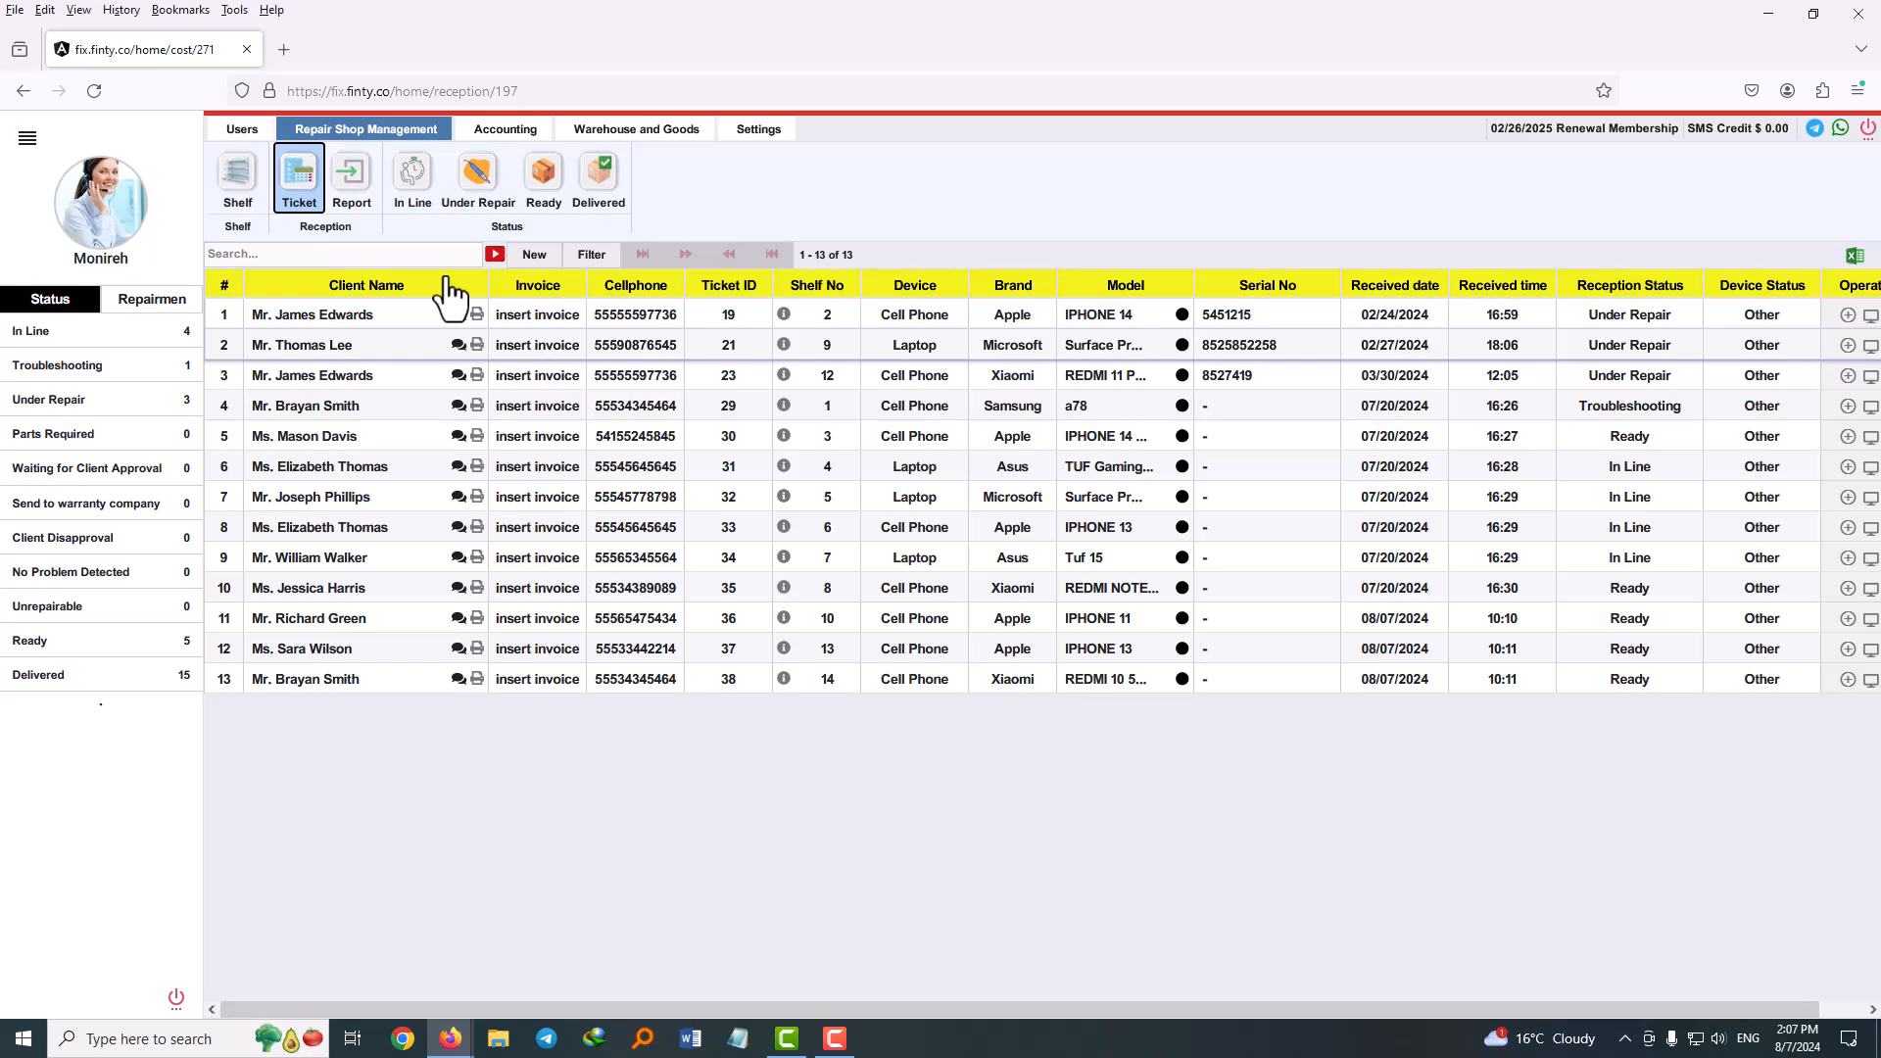
pyautogui.click(510, 349)
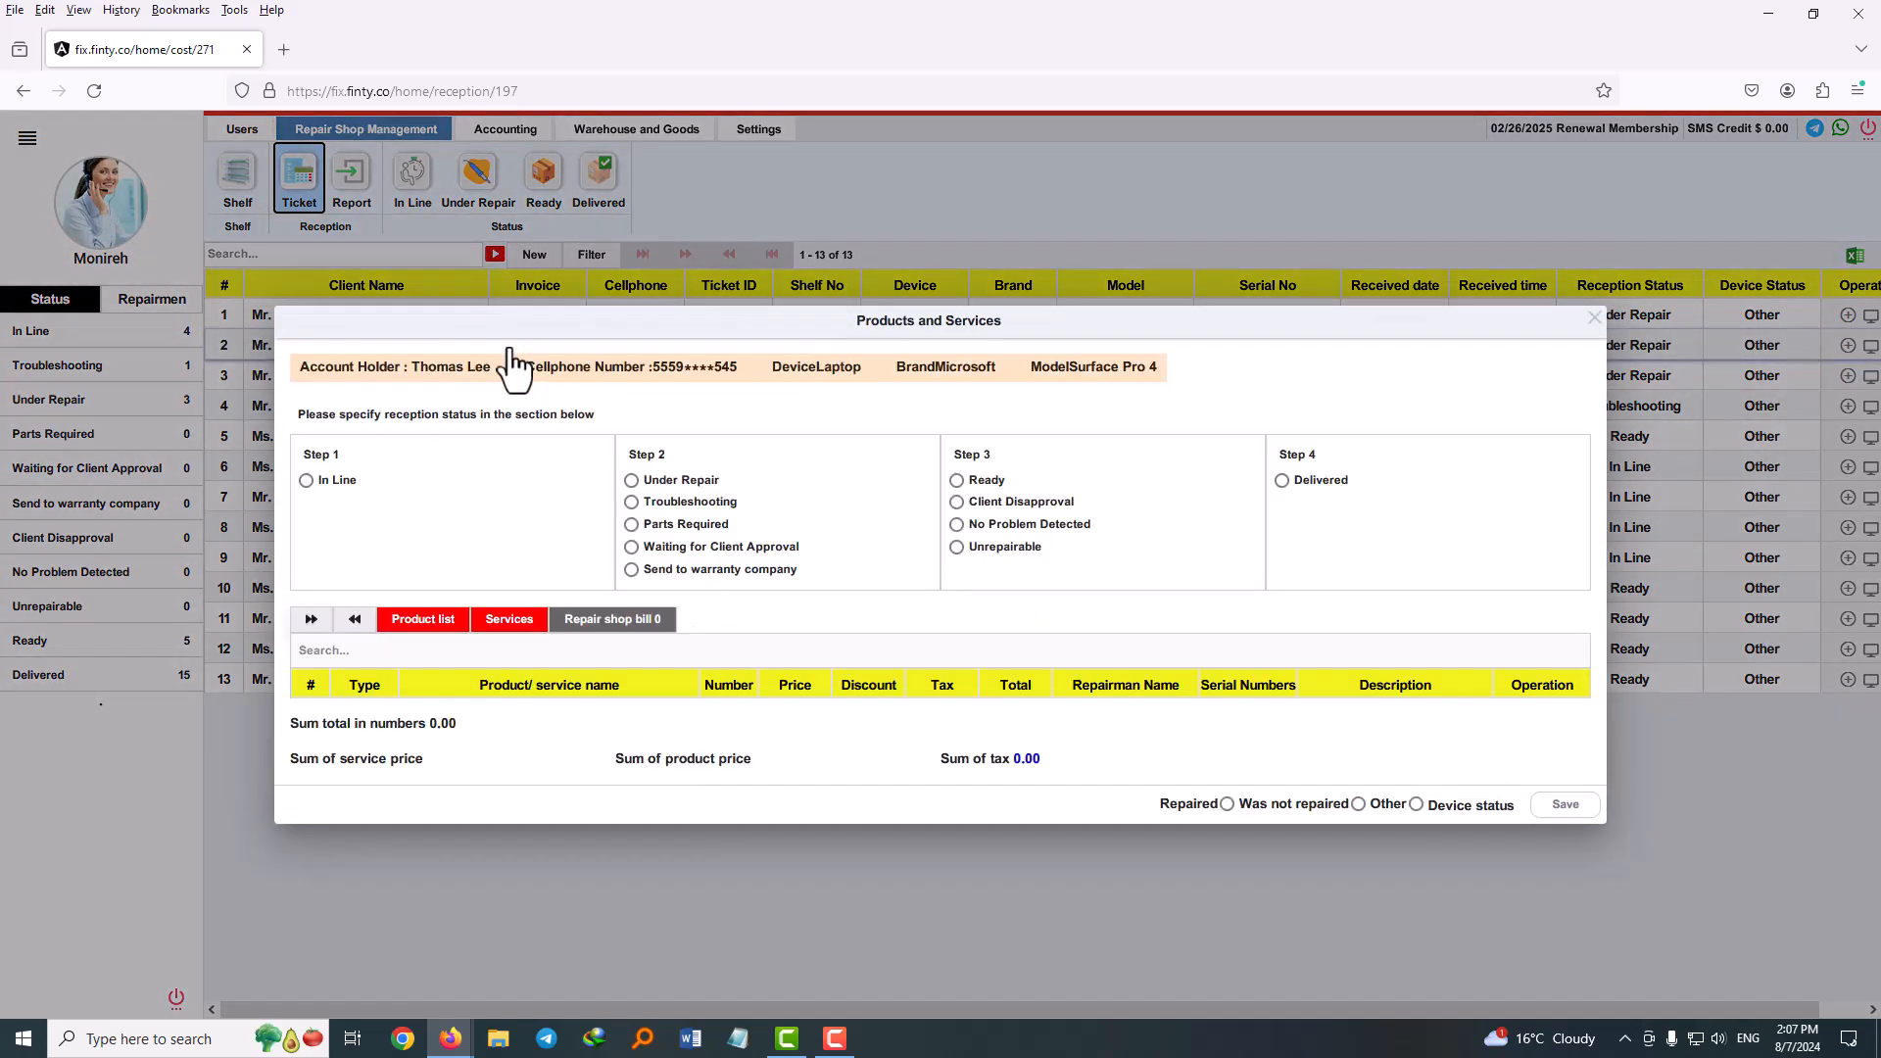
pyautogui.click(519, 621)
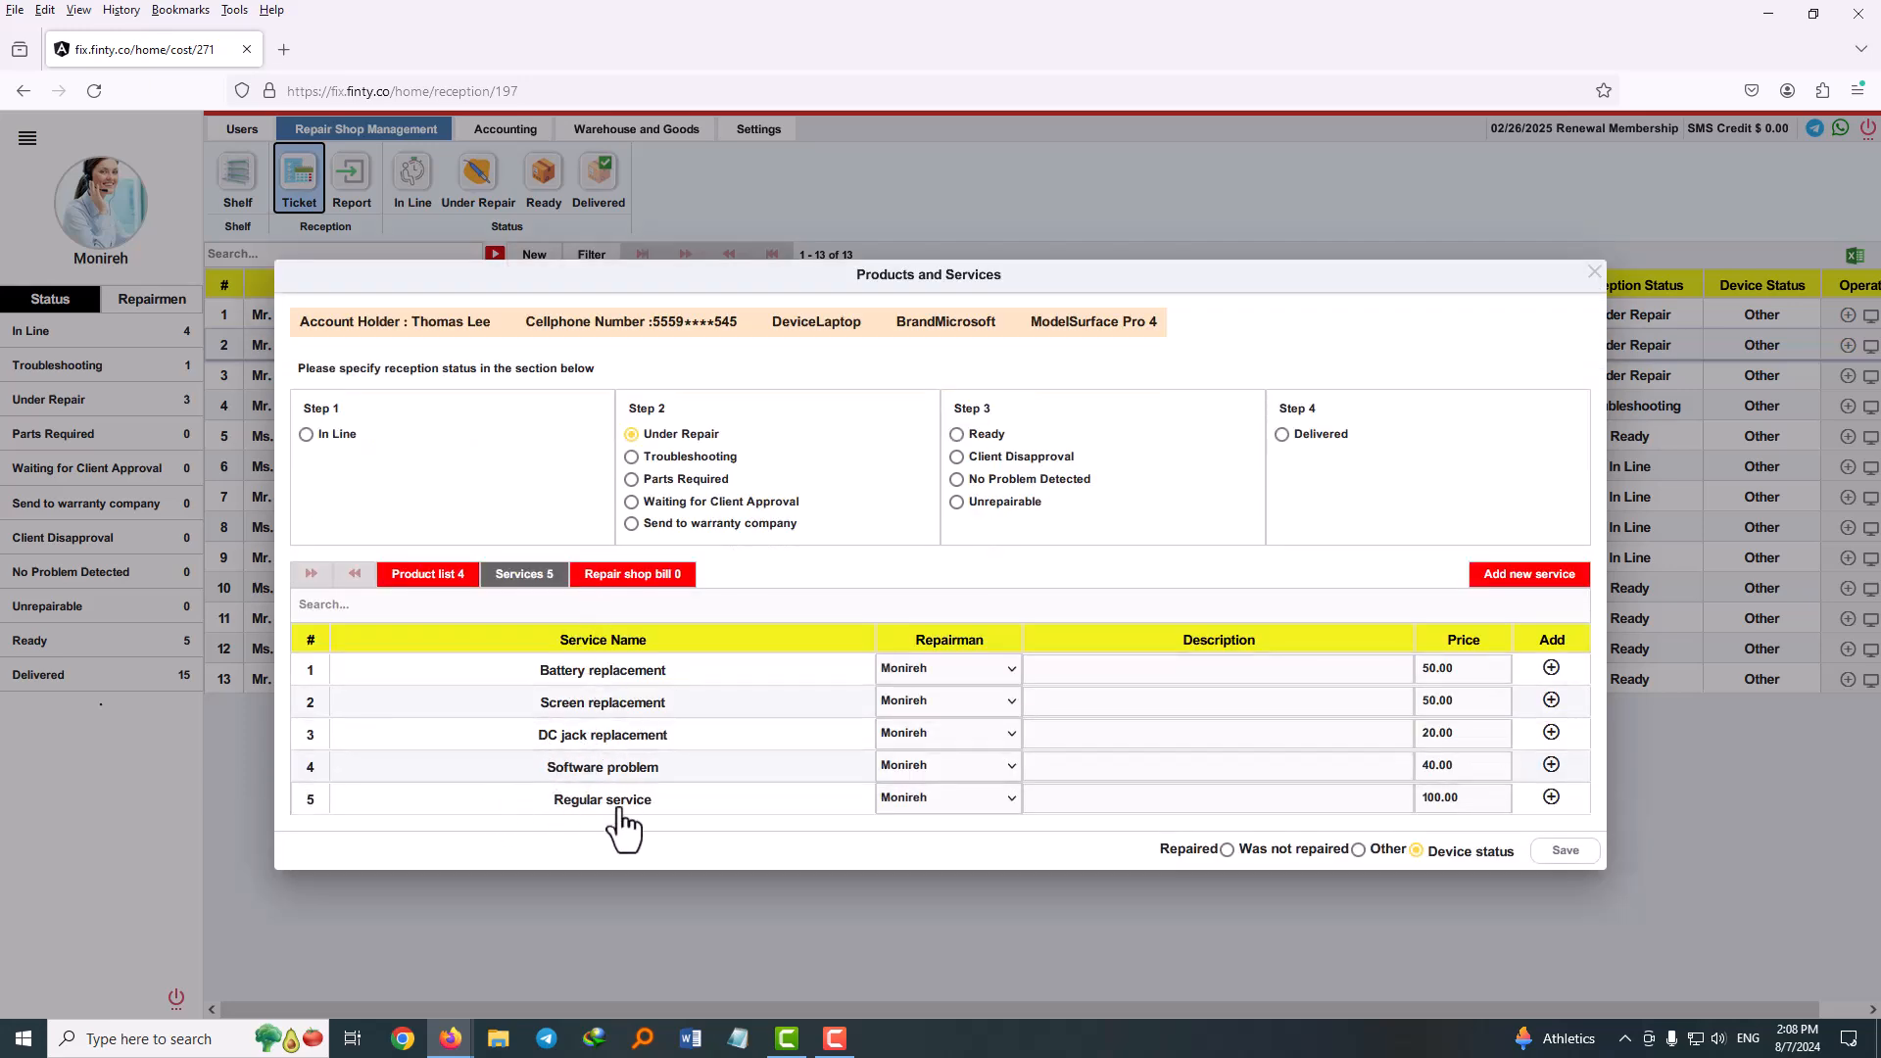
pyautogui.click(955, 797)
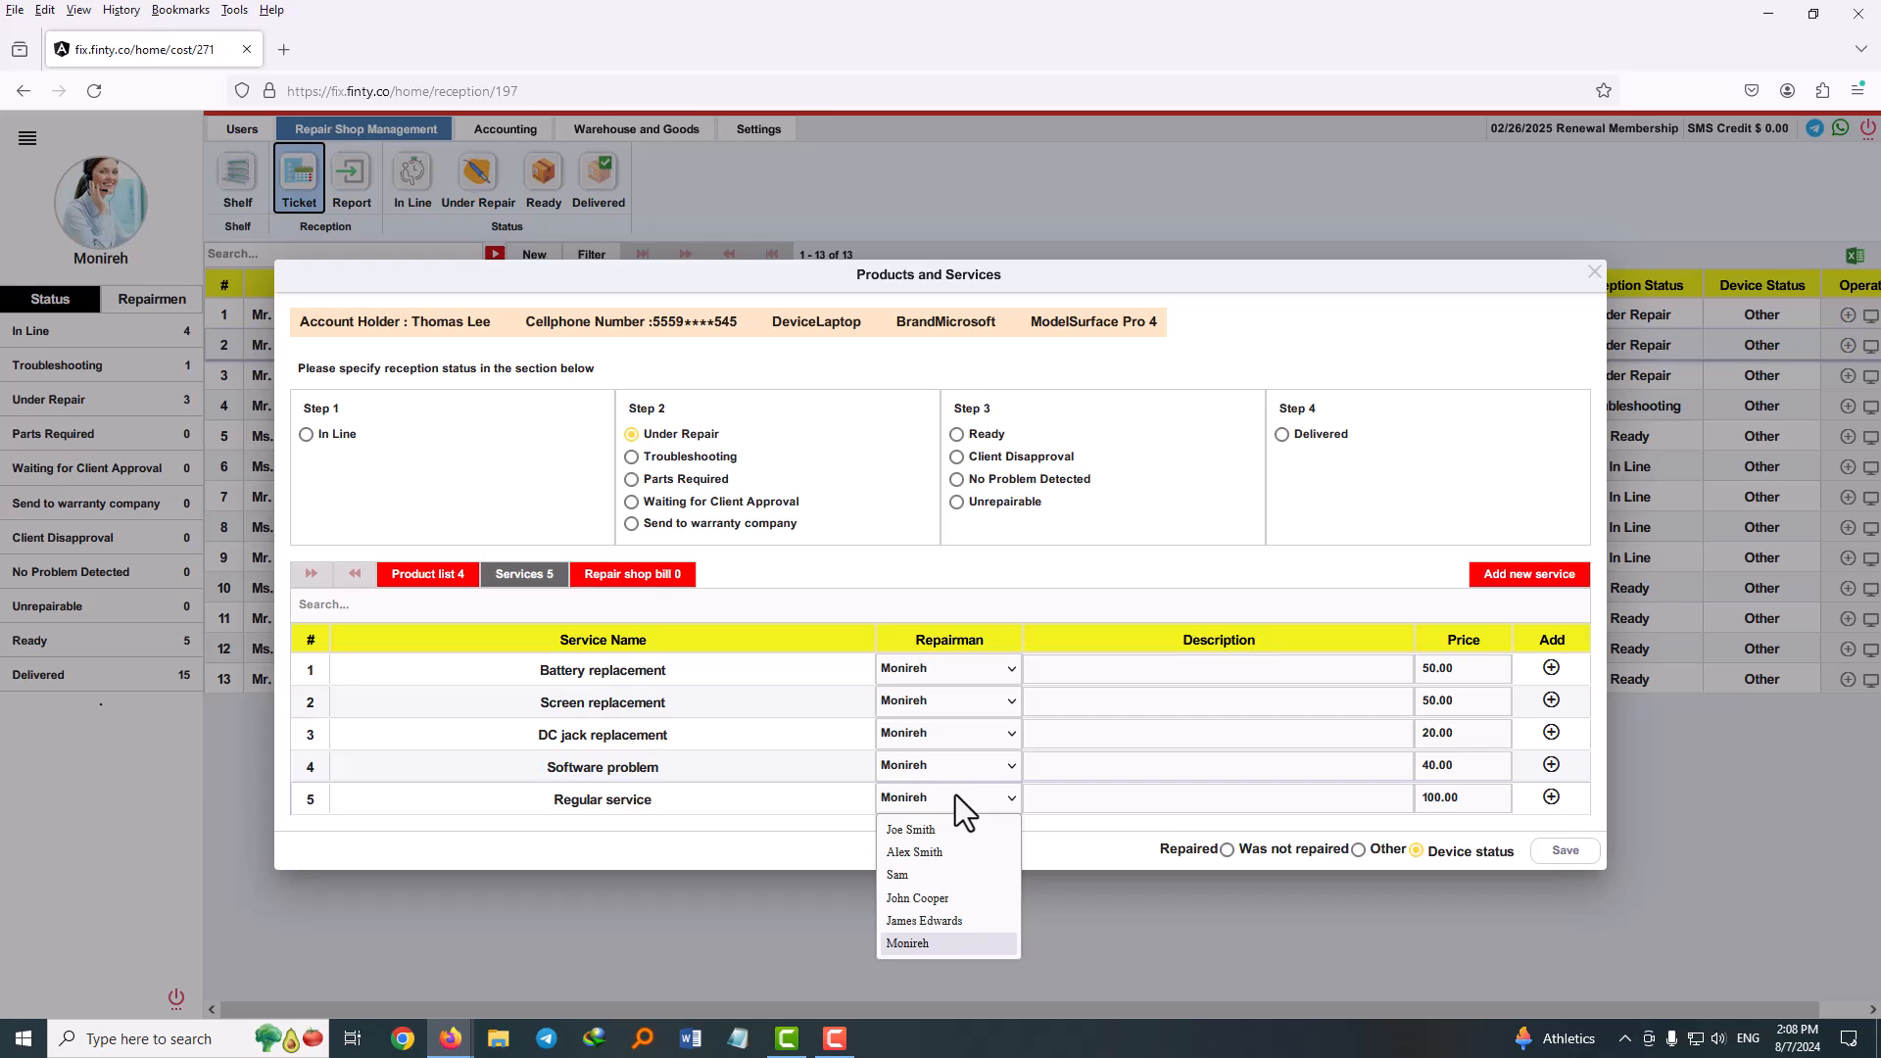
pyautogui.click(894, 874)
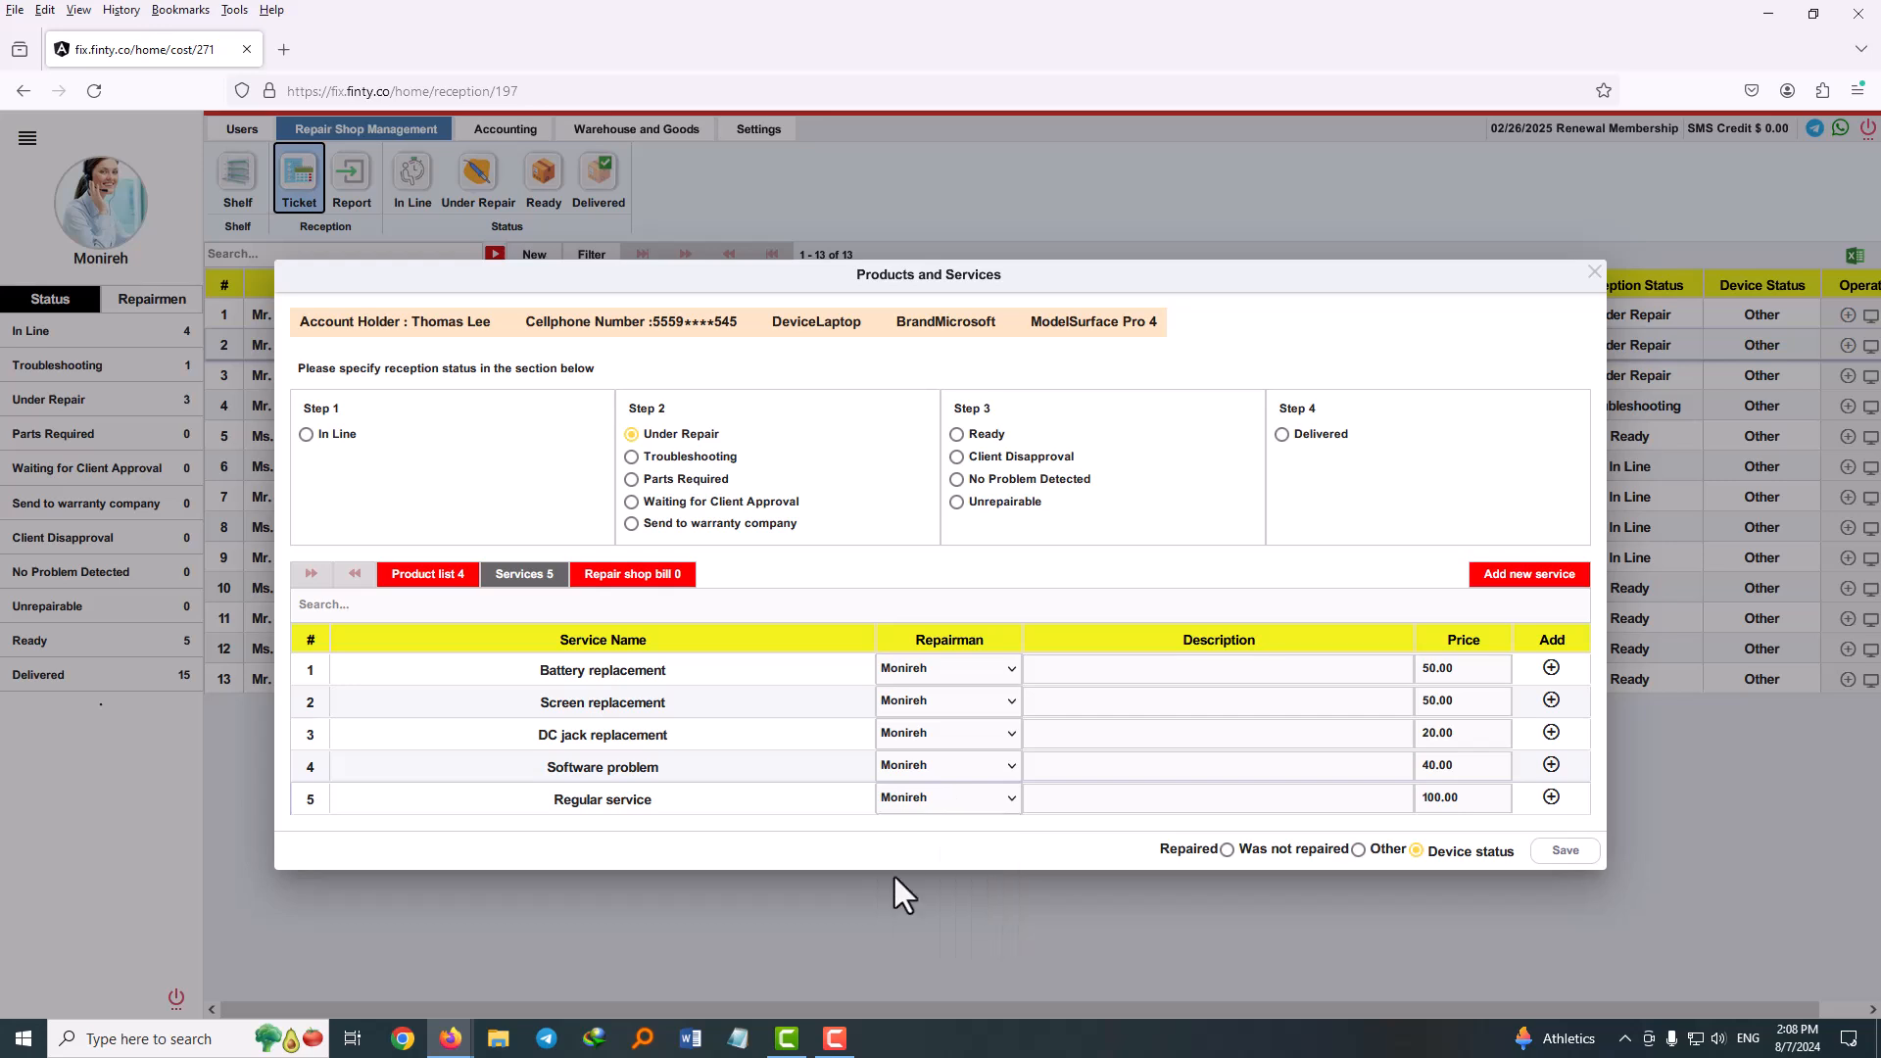
pyautogui.click(1551, 799)
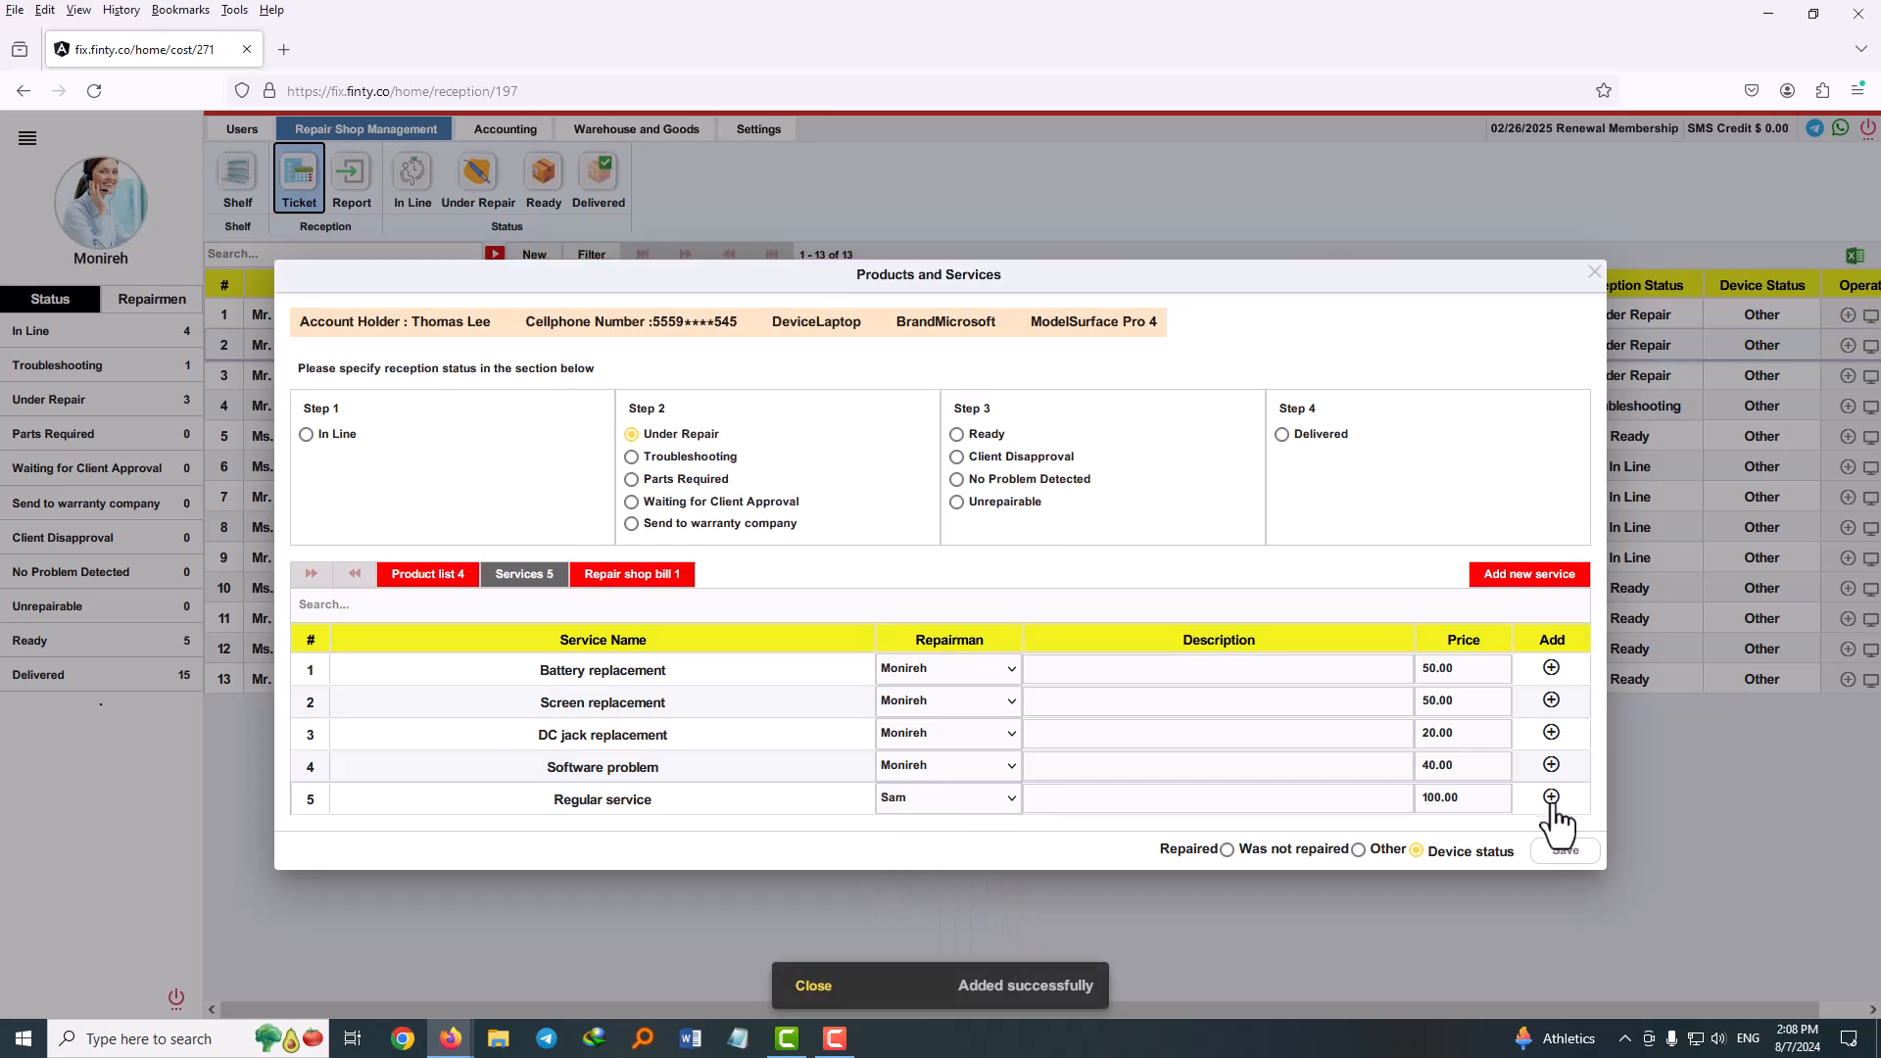
pyautogui.click(635, 577)
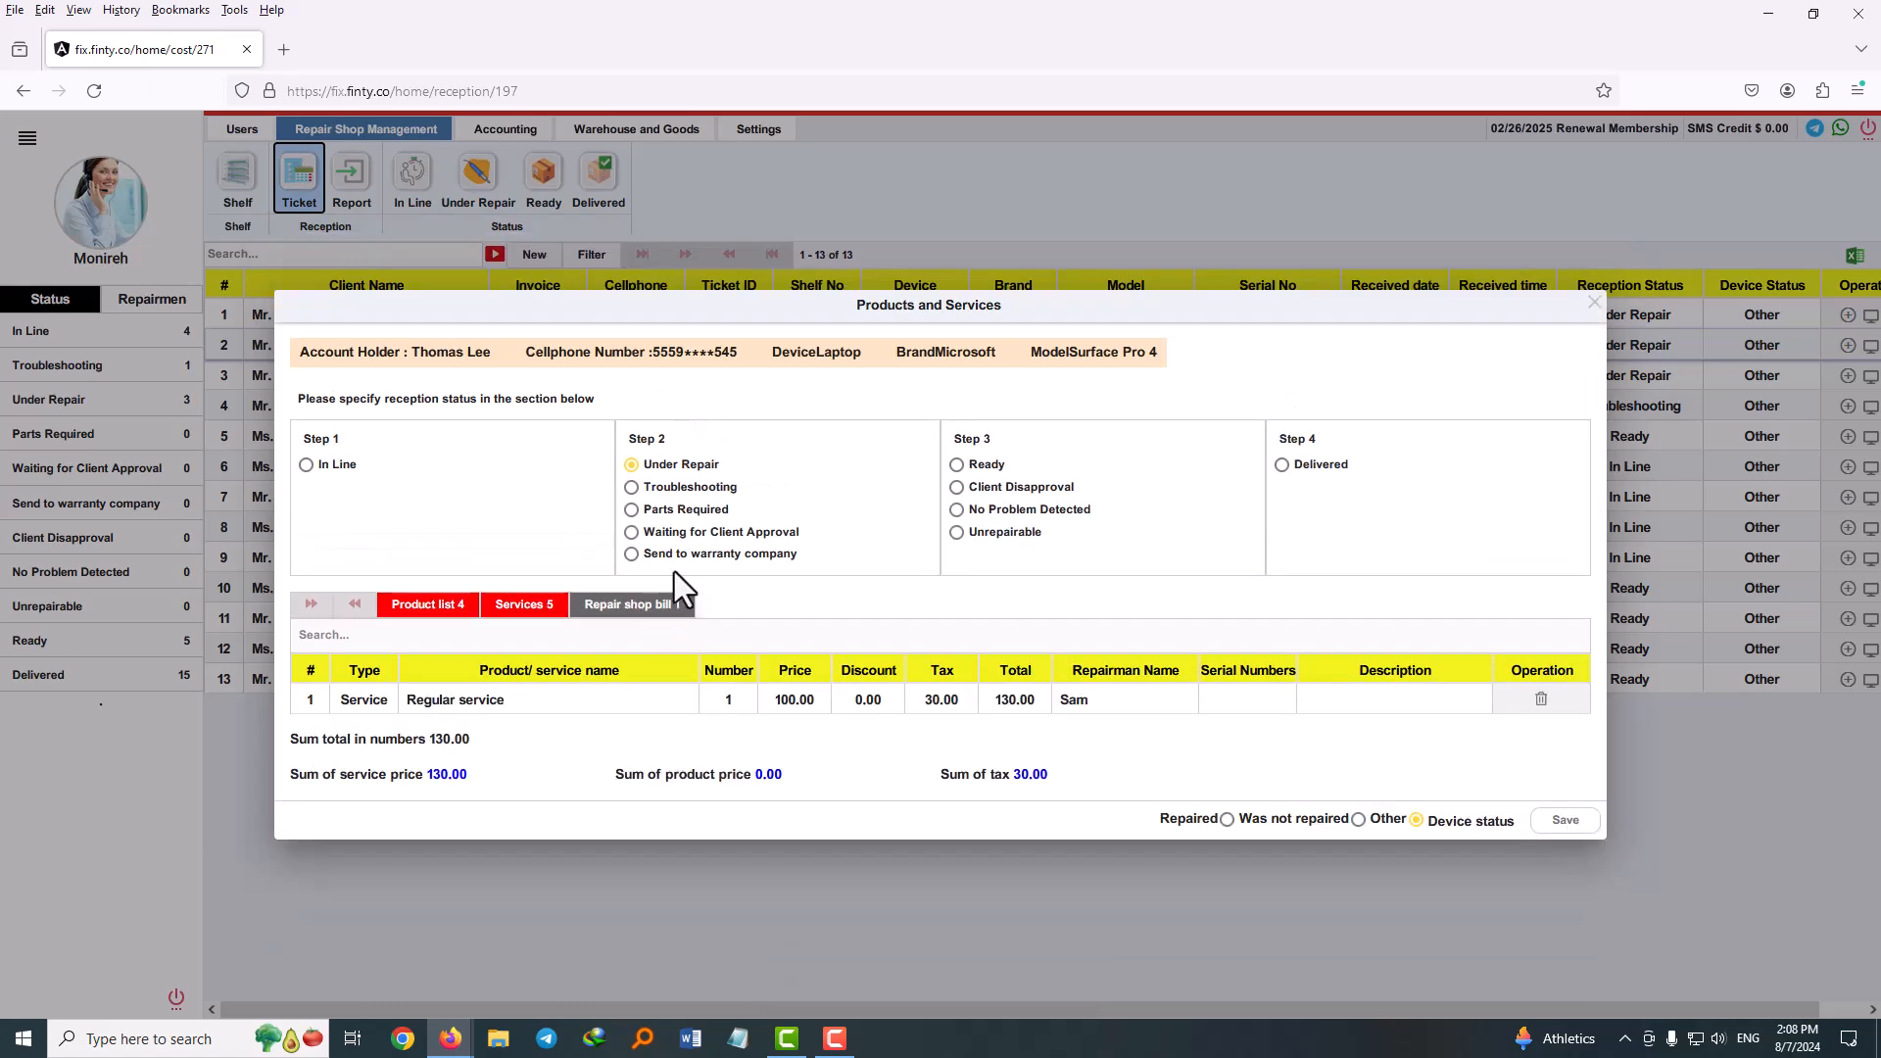
pyautogui.click(1553, 828)
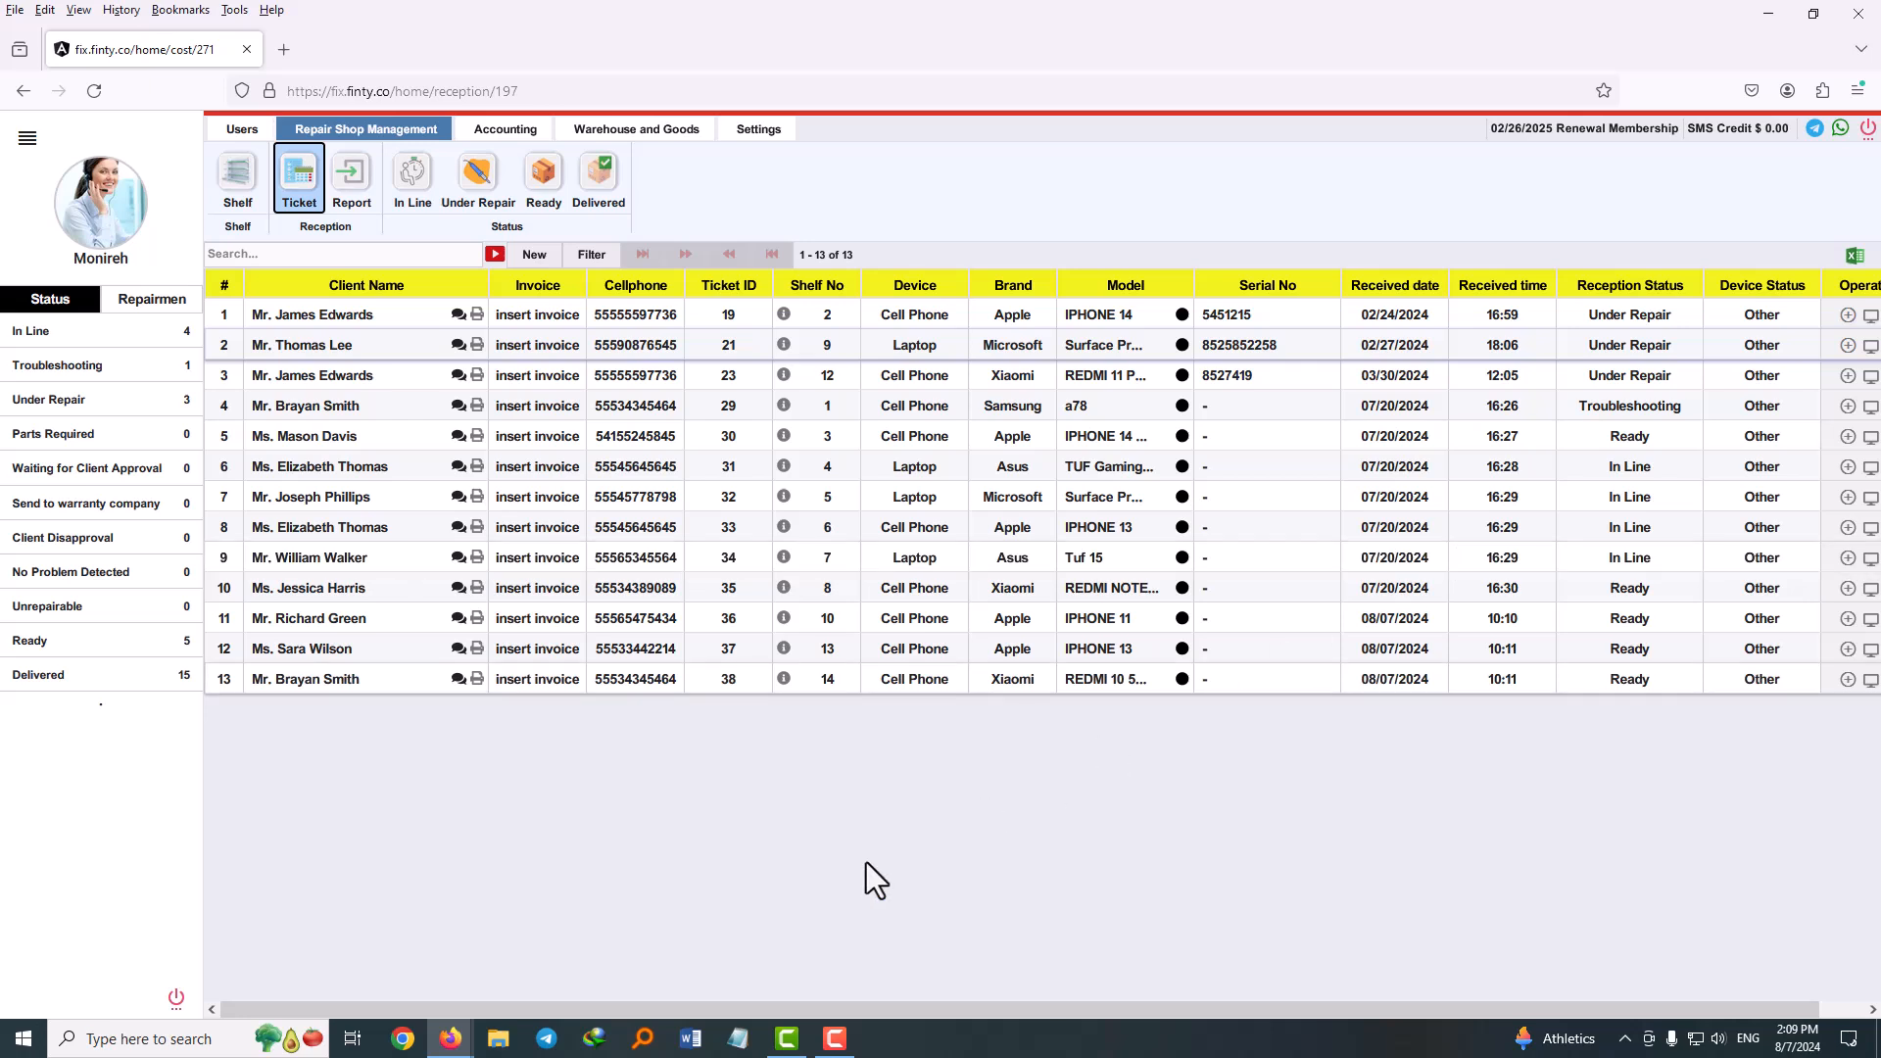
# Step: Filter the accounting staff report by the third-listed repairman to check the commission from the Regular service
pyautogui.click(517, 130)
pyautogui.click(735, 204)
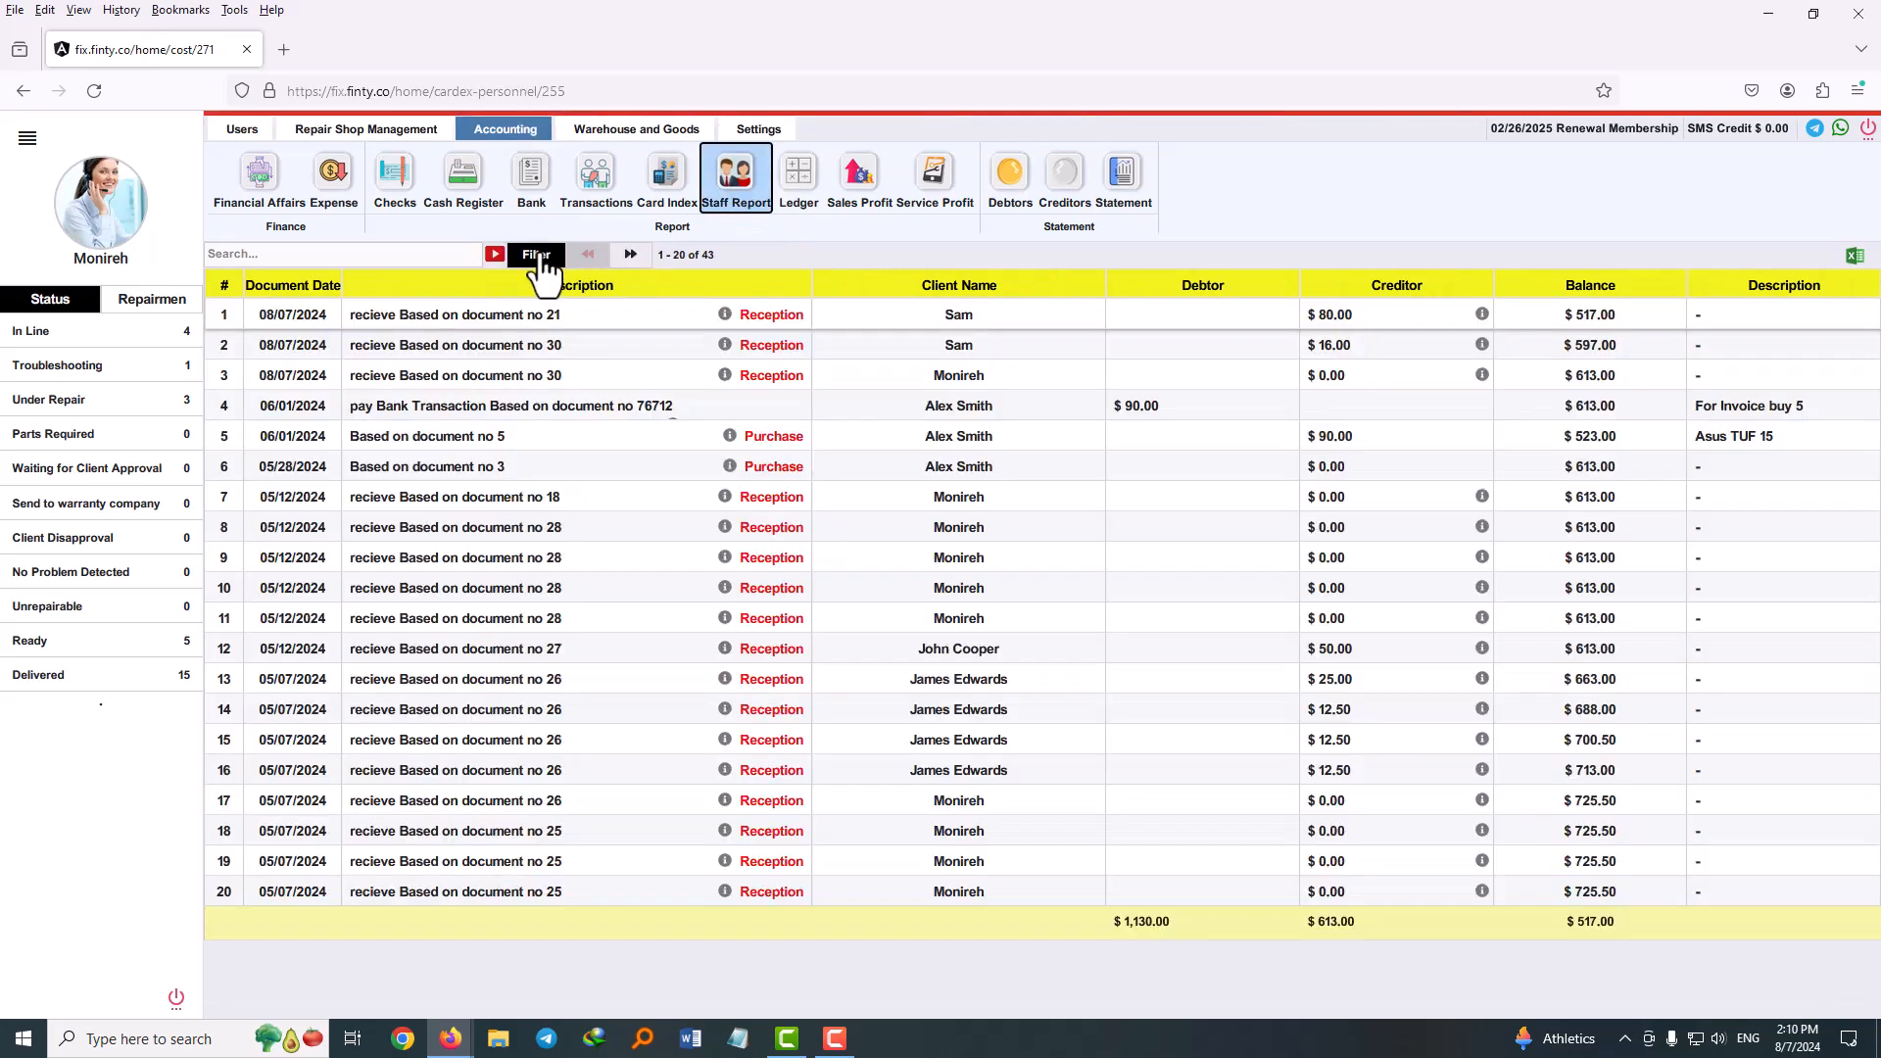
pyautogui.click(536, 254)
pyautogui.click(882, 421)
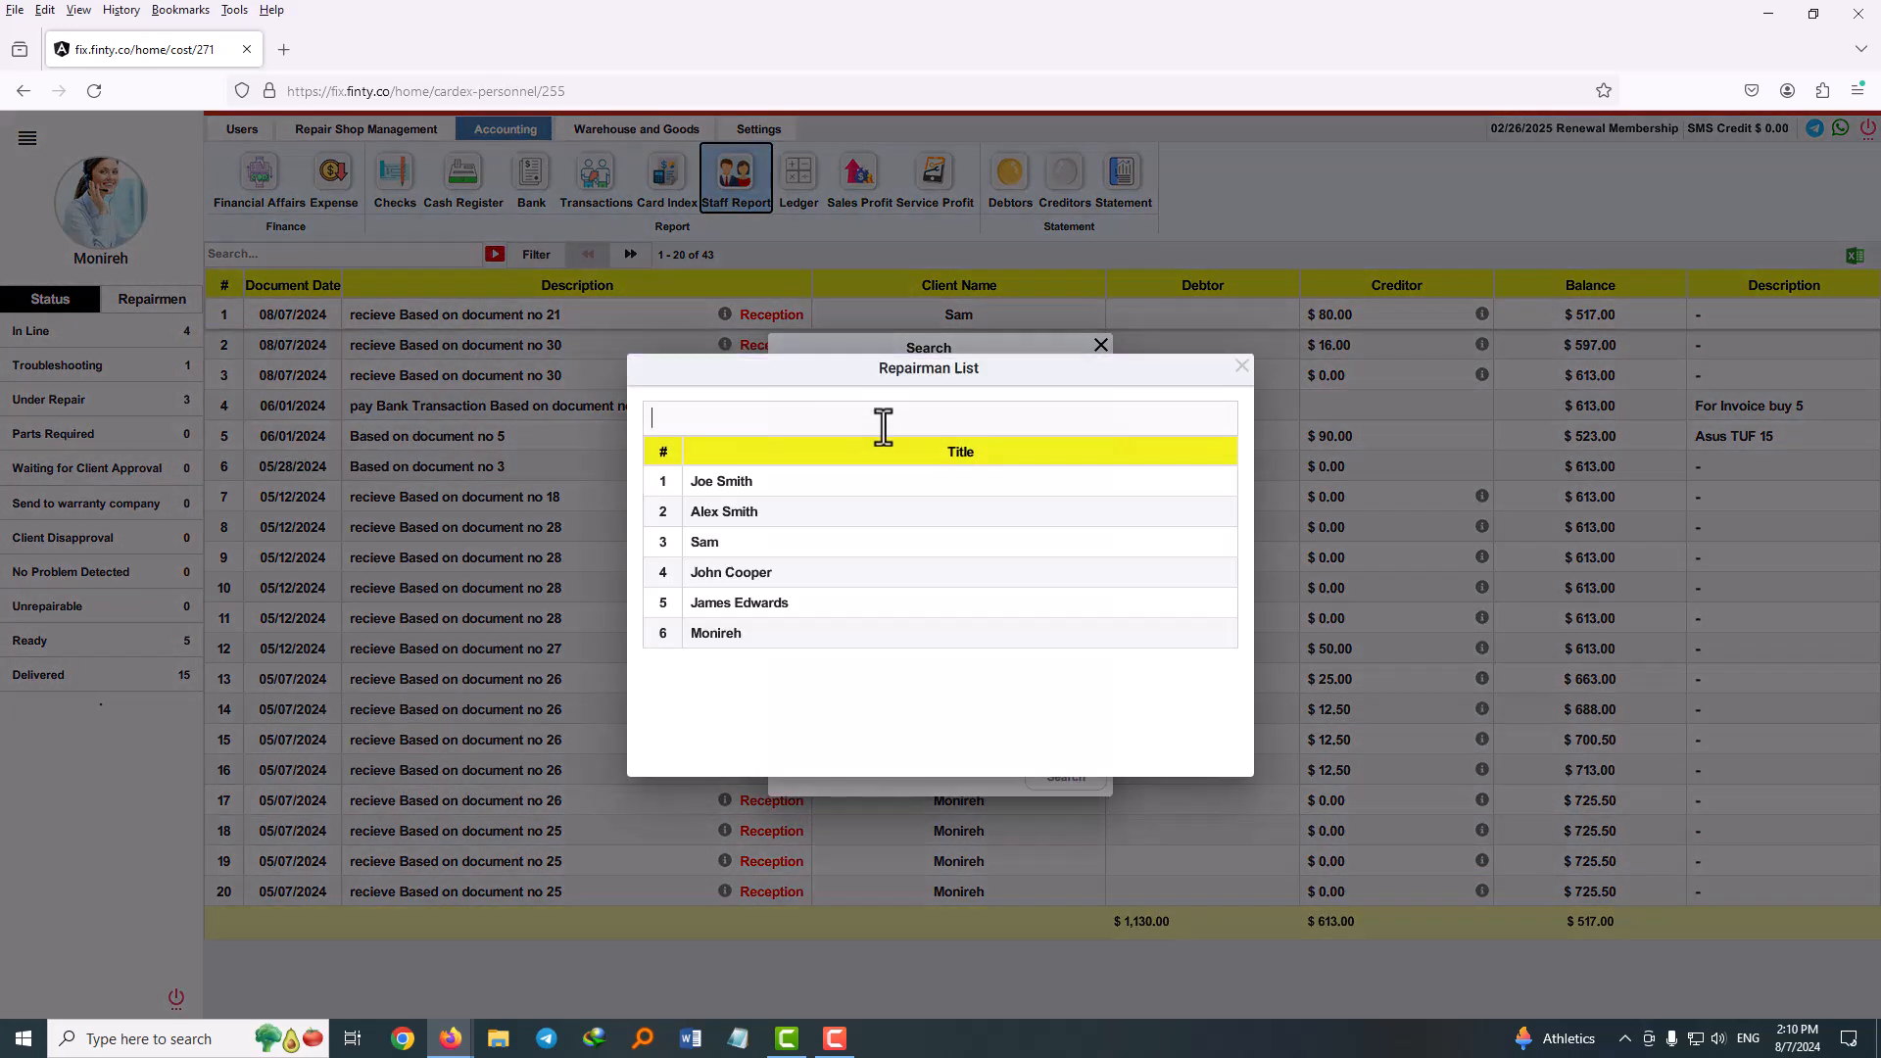
pyautogui.click(697, 546)
pyautogui.click(1062, 778)
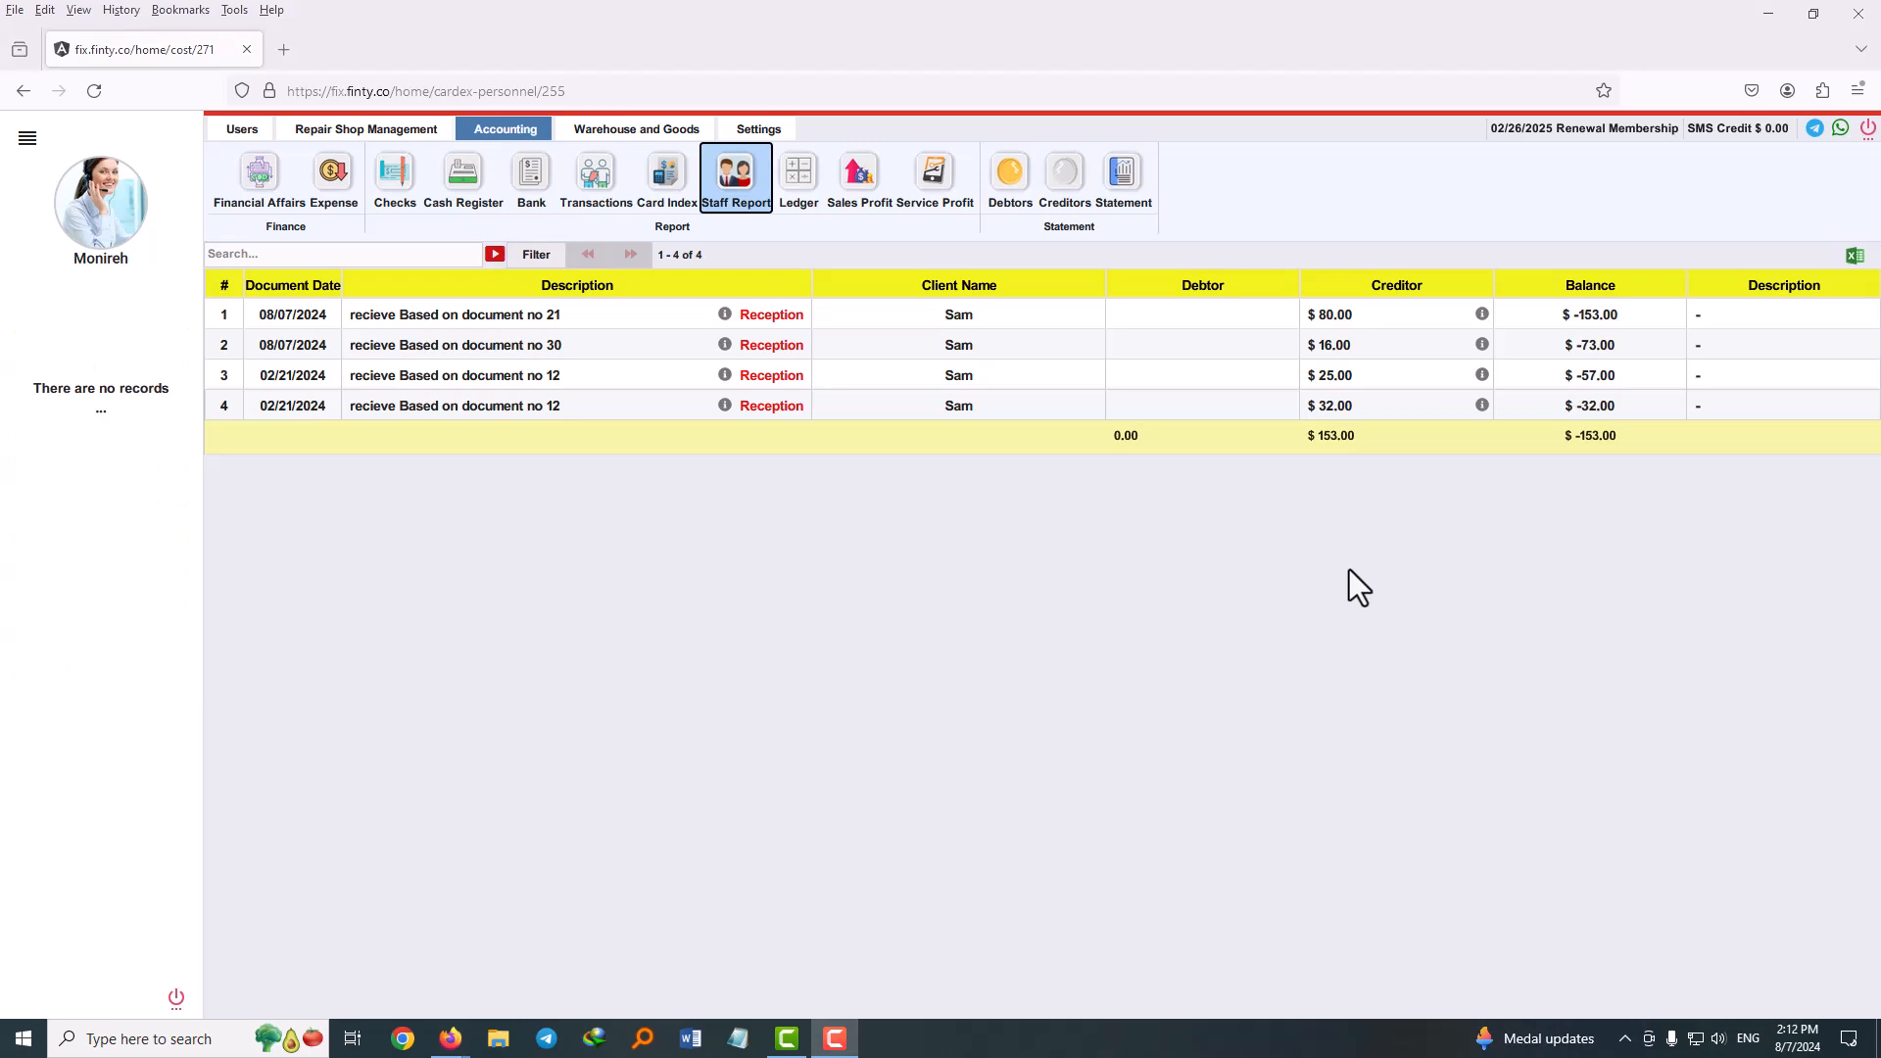
# Step: Start a new Pay document in Financial Affairs for the commission-based repairman, described as that repairman's commission for August
pyautogui.click(256, 178)
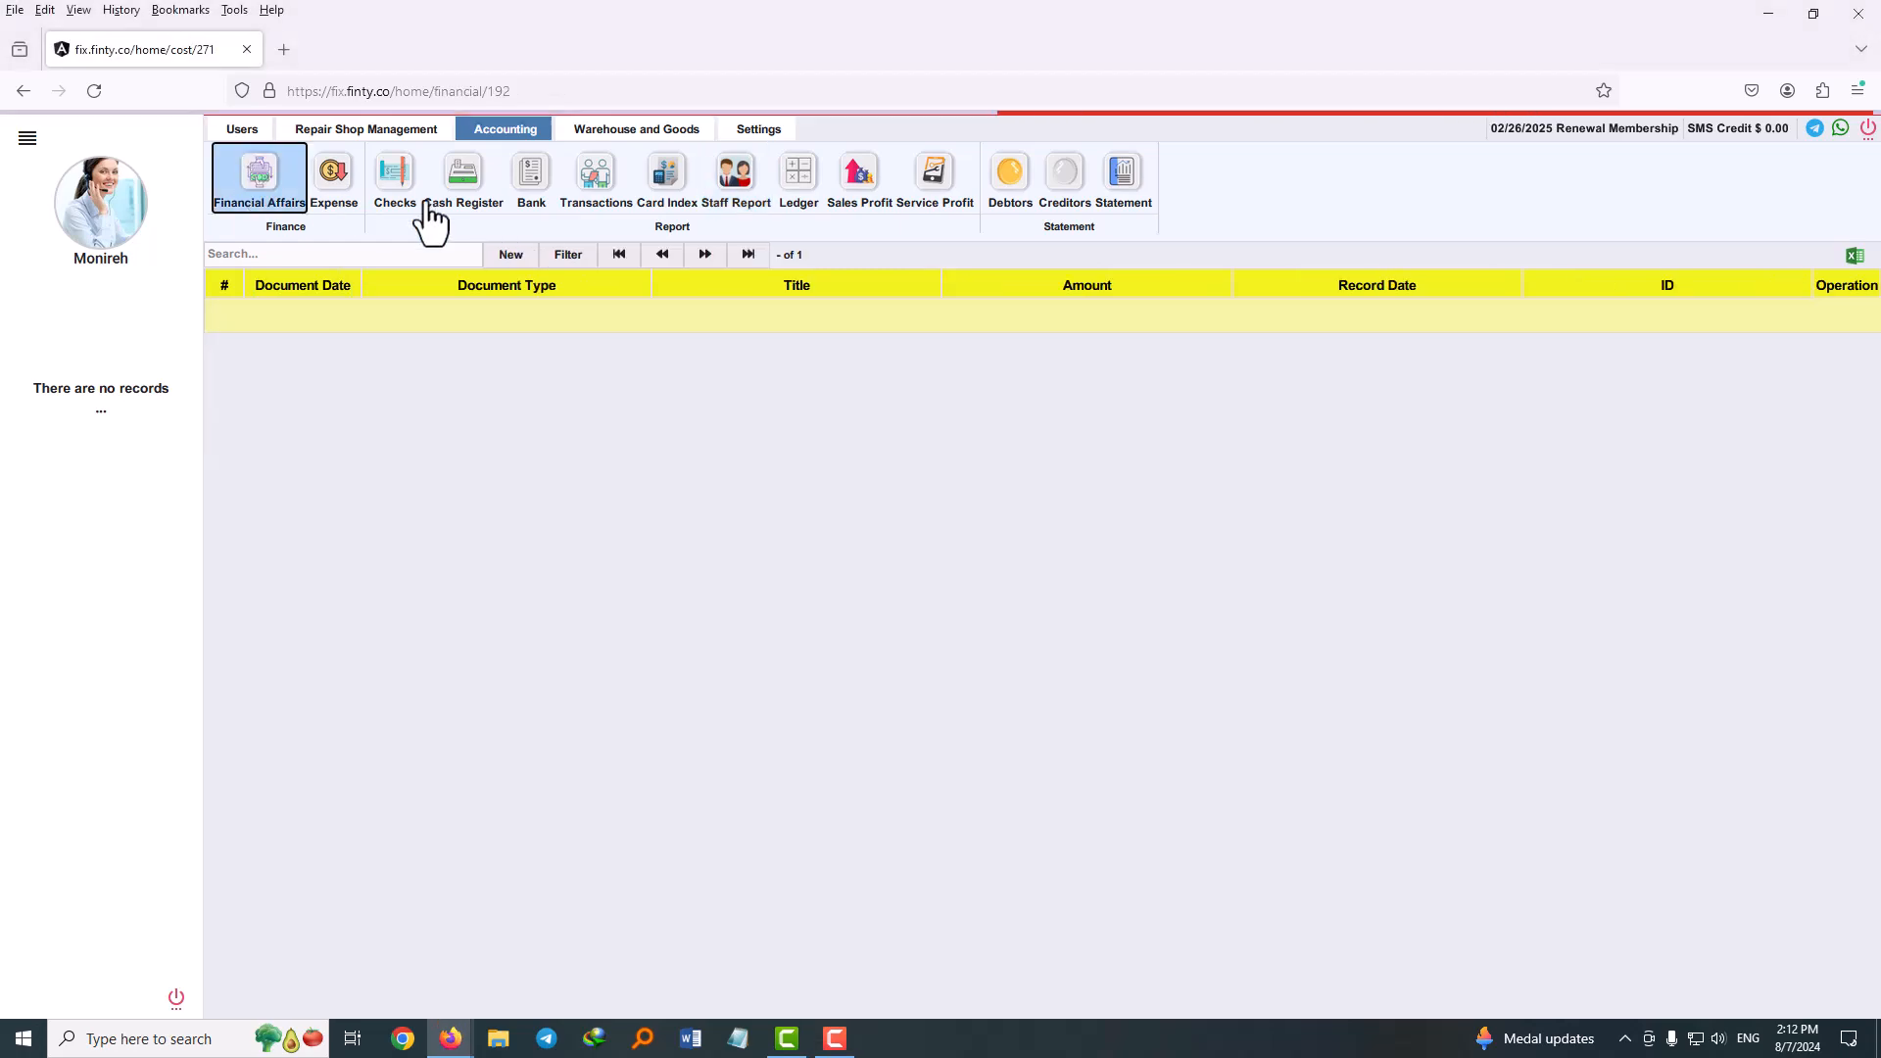
pyautogui.click(530, 255)
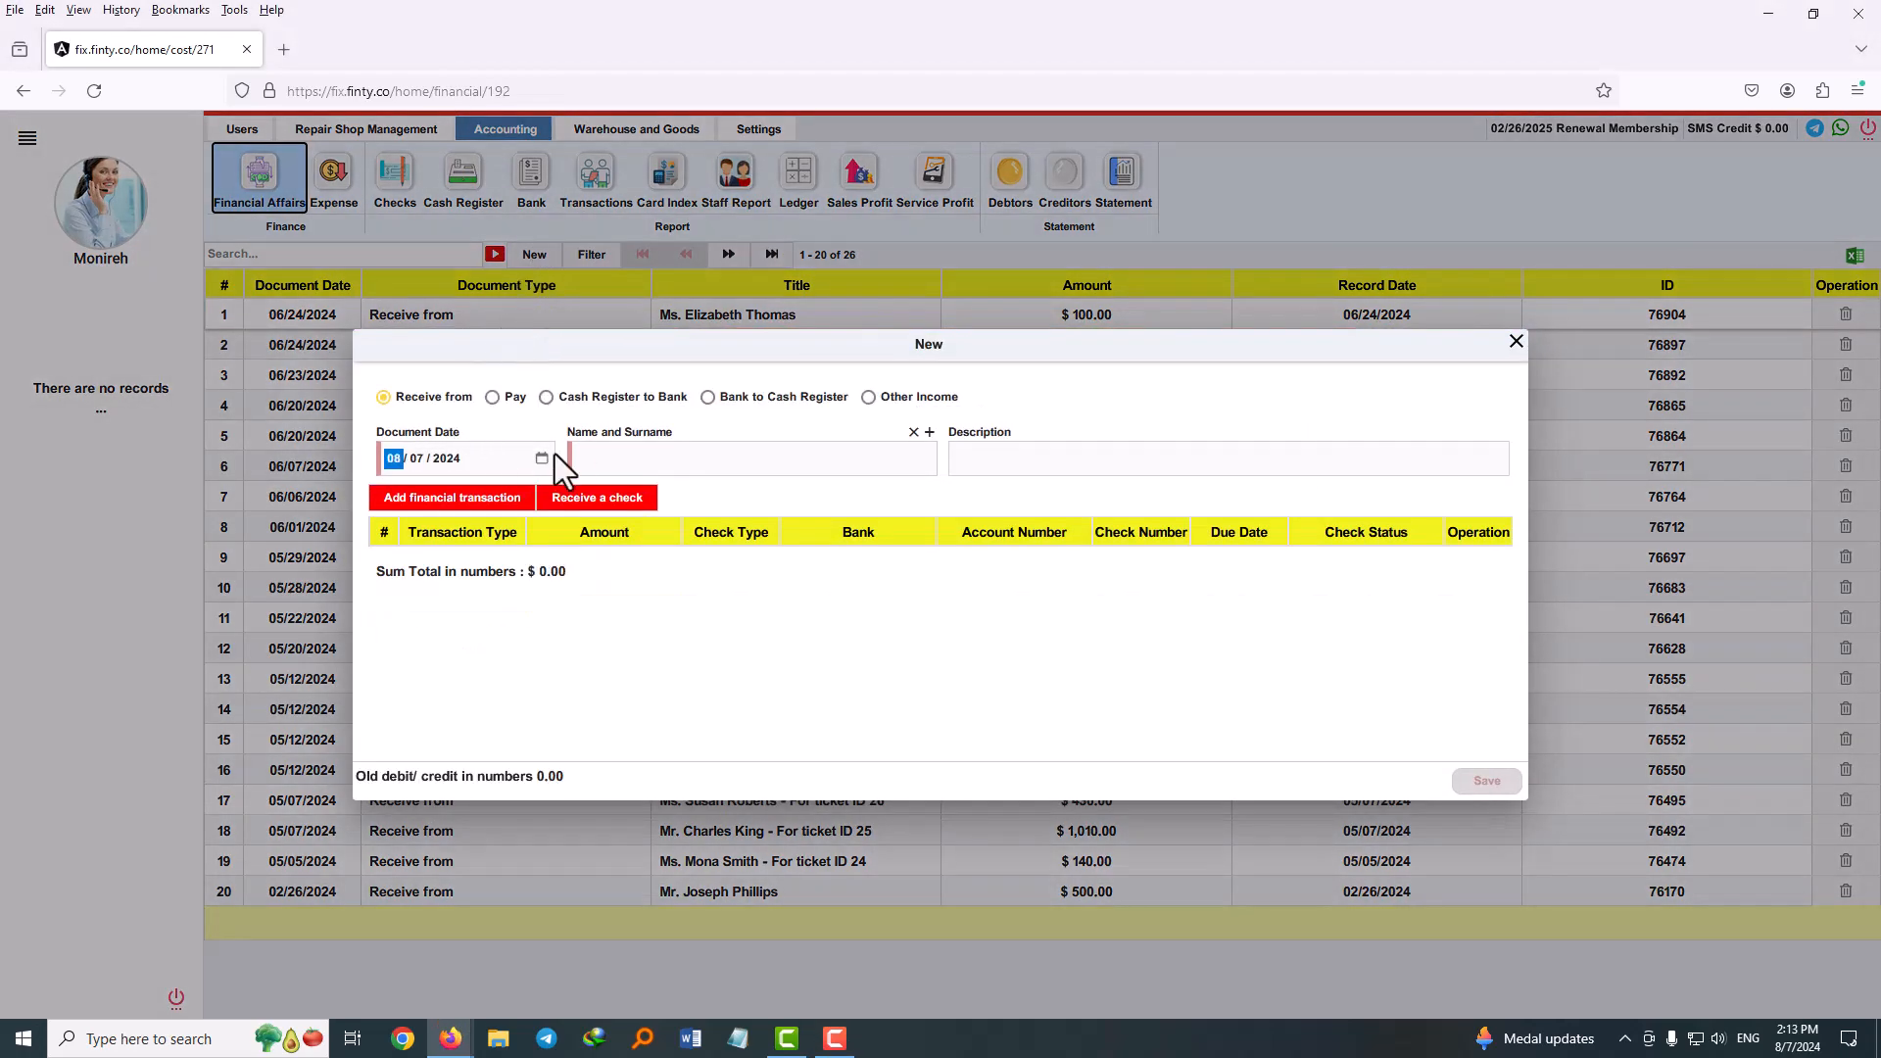
pyautogui.click(493, 400)
pyautogui.click(672, 463)
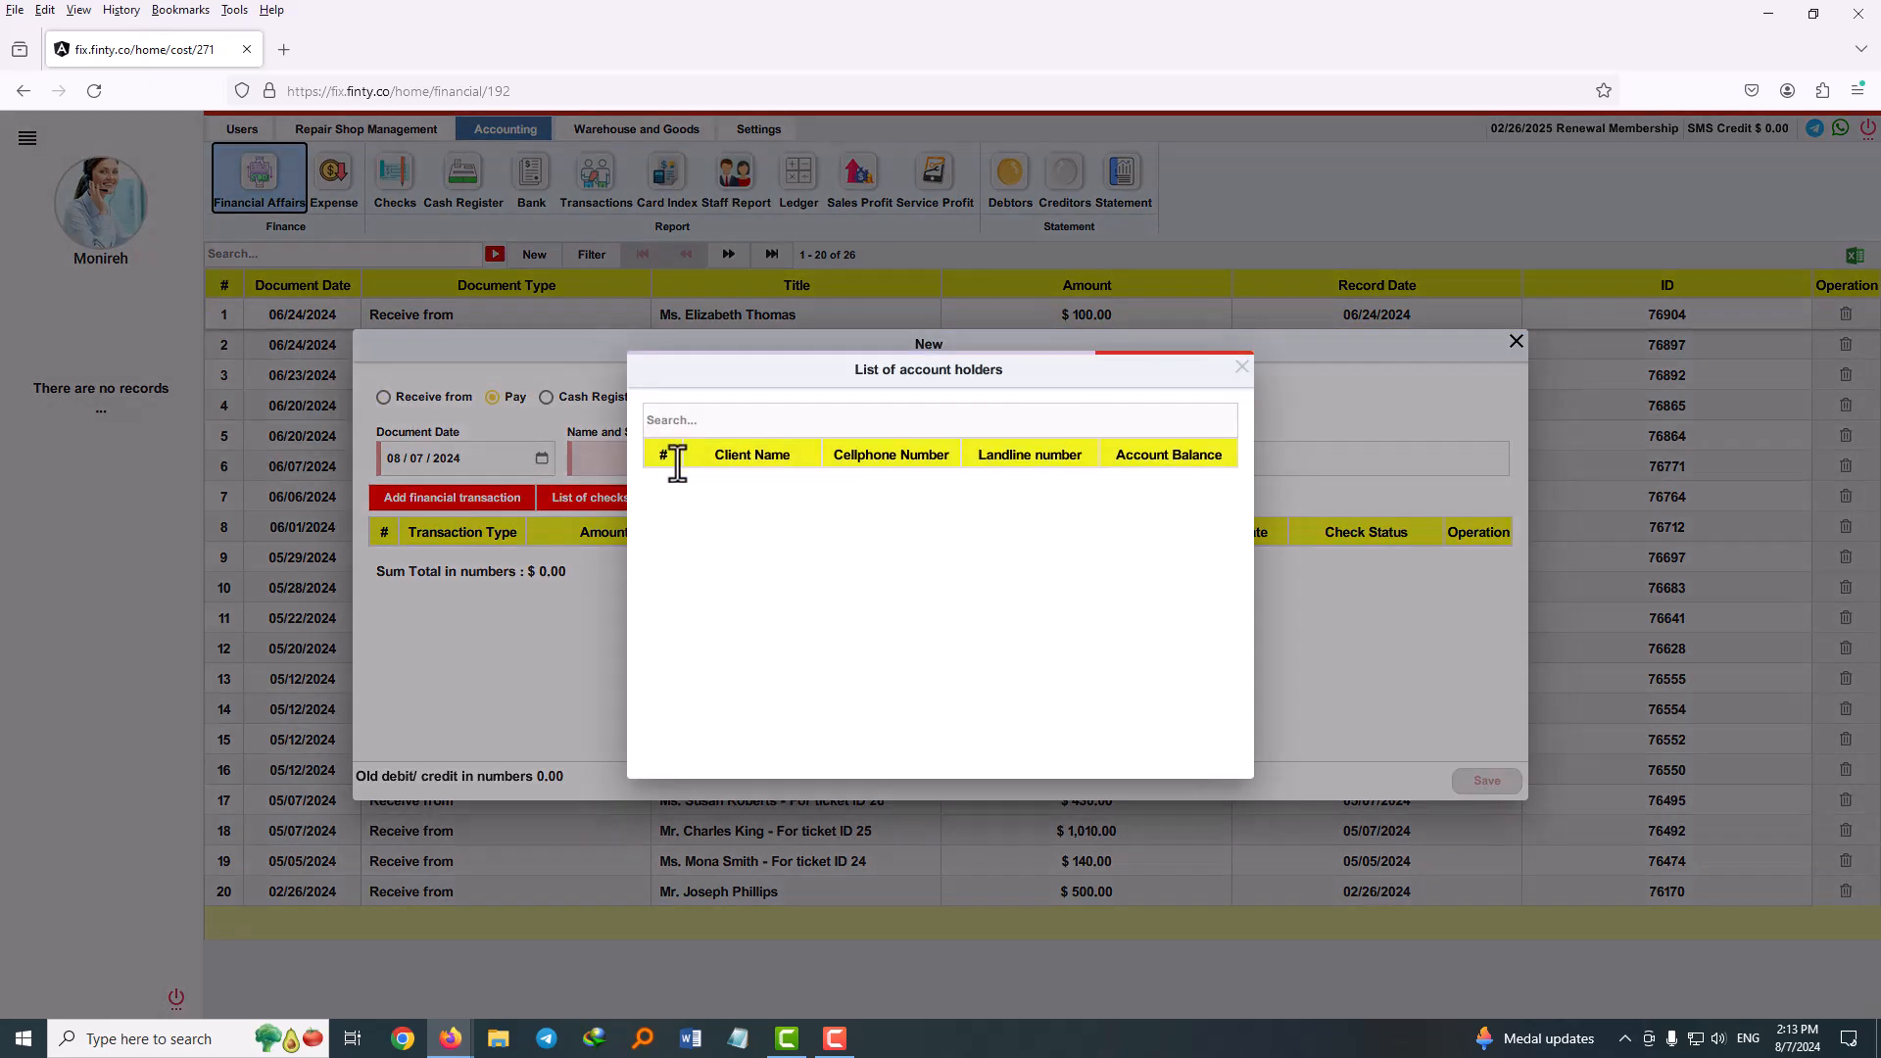
pyautogui.write('sam')
pyautogui.click(725, 484)
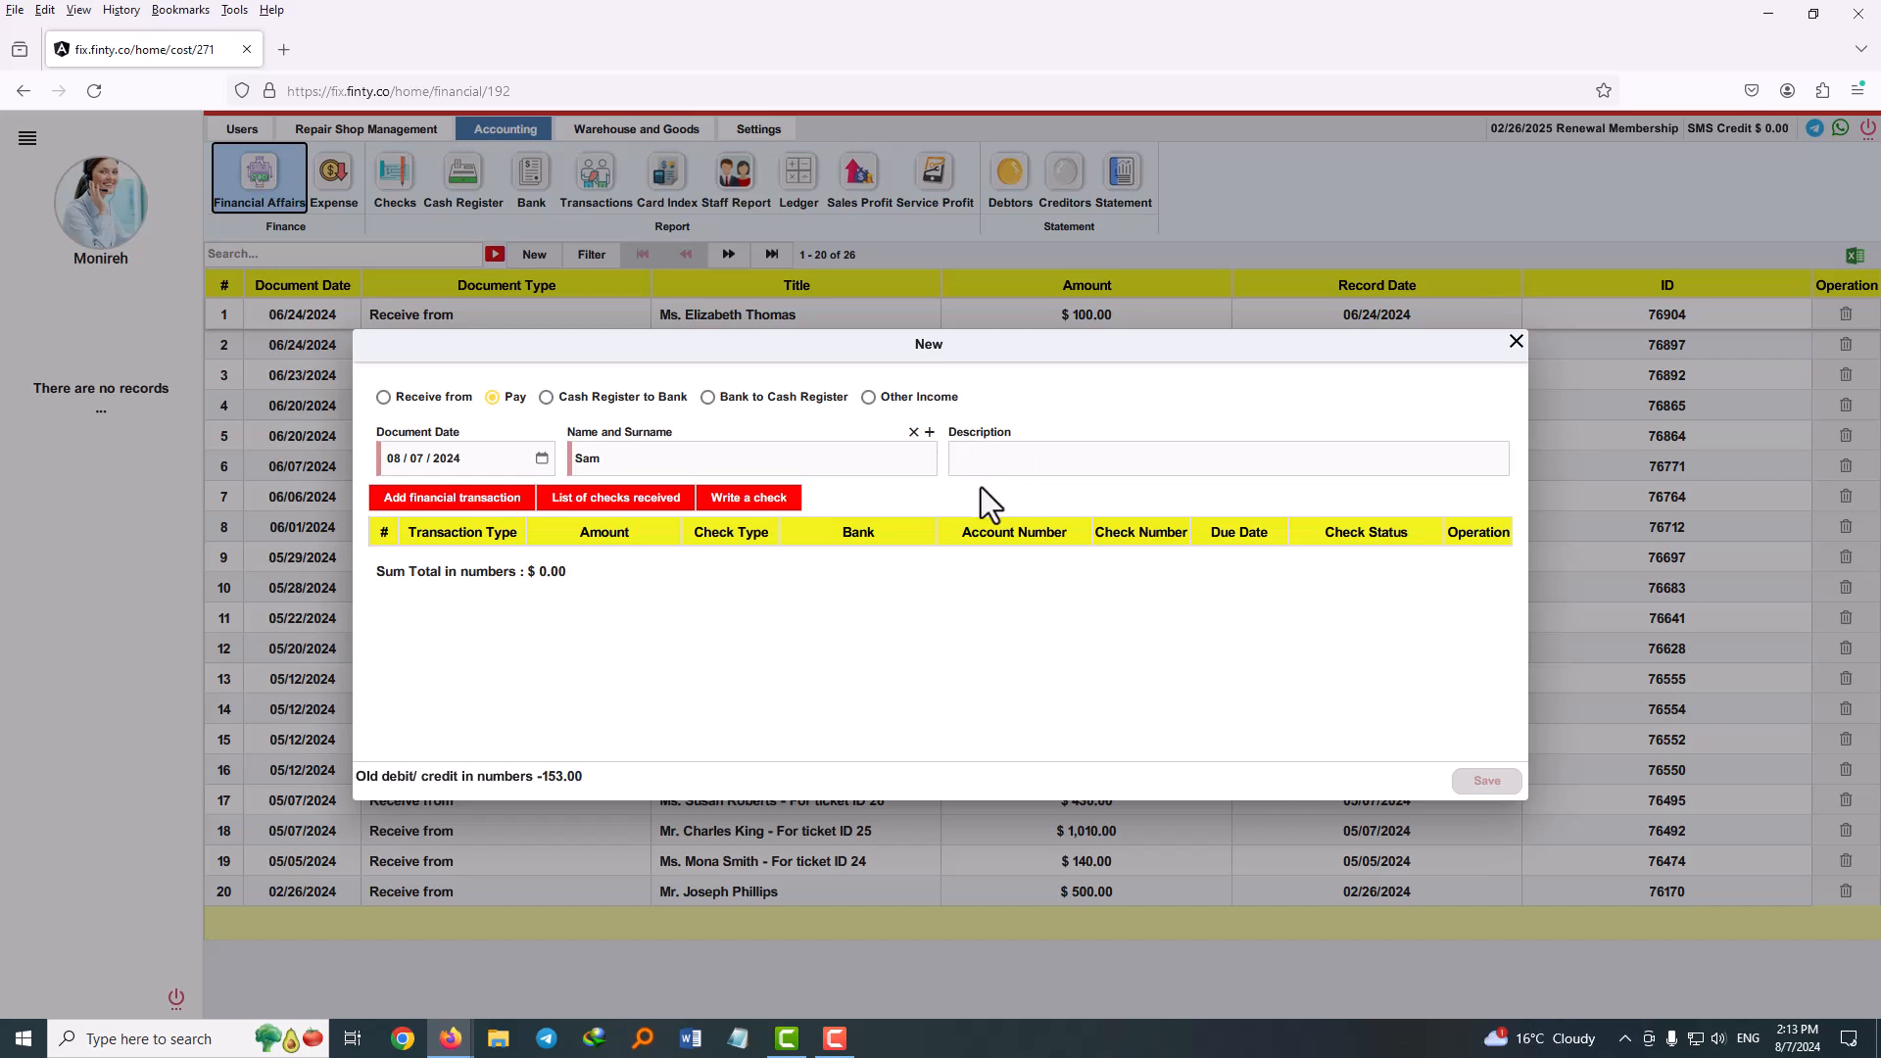
pyautogui.write("Sam's Commission for August")
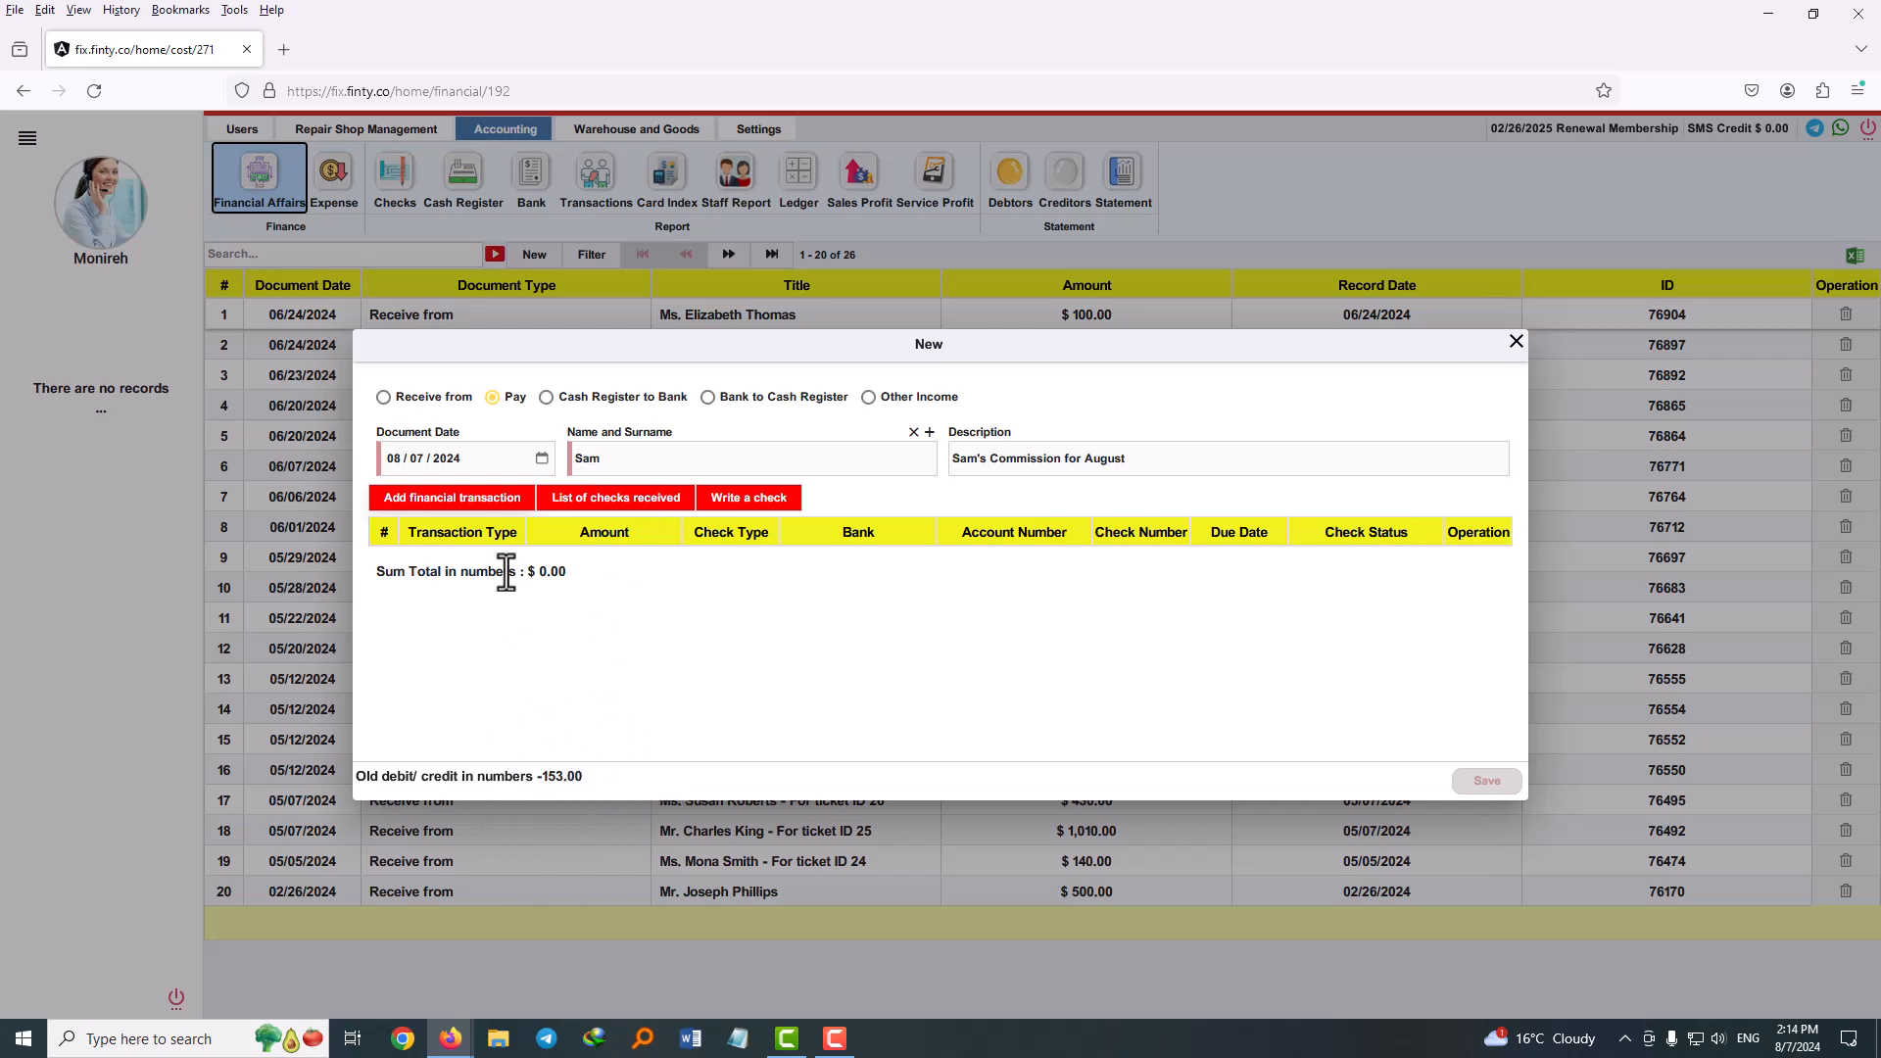
# Step: Add a $153.00 Bank Transaction from Bank of America to the commission payment and save the document
pyautogui.click(453, 498)
pyautogui.click(1019, 419)
pyautogui.write('153.00')
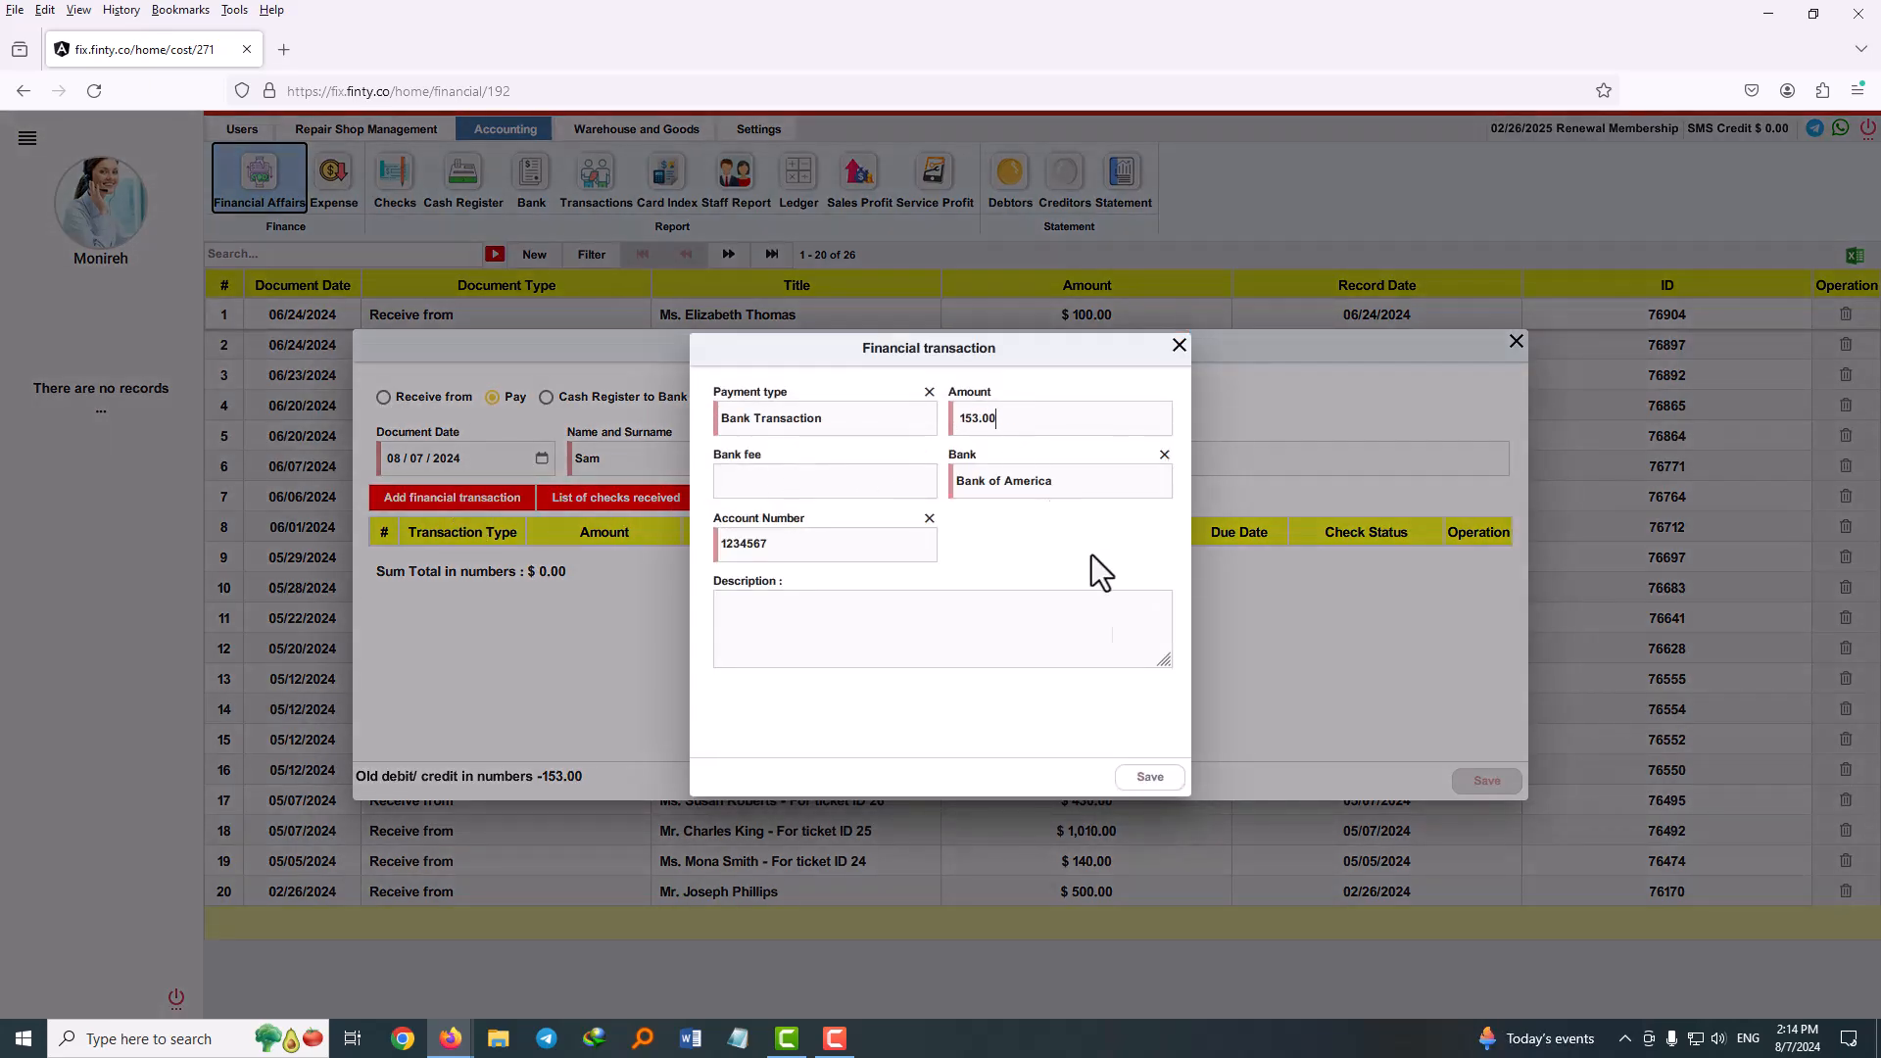
pyautogui.click(1144, 779)
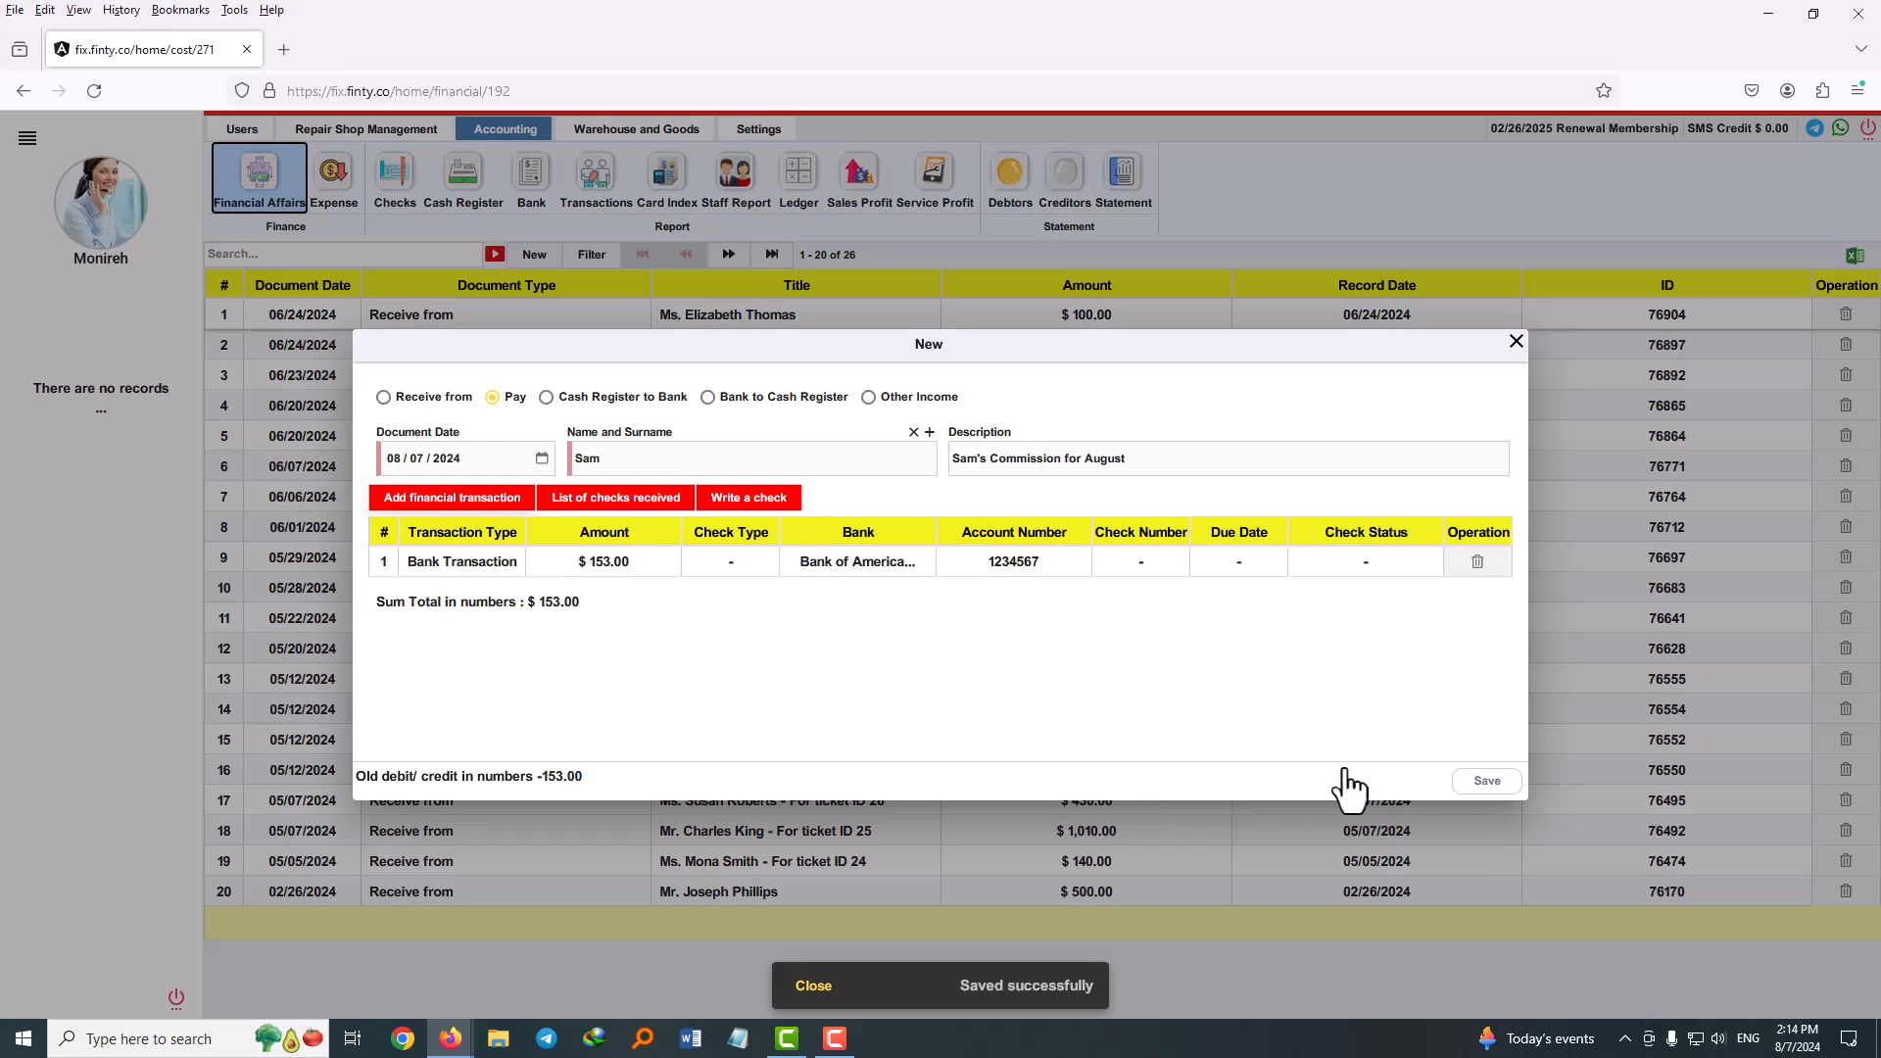
pyautogui.click(1487, 784)
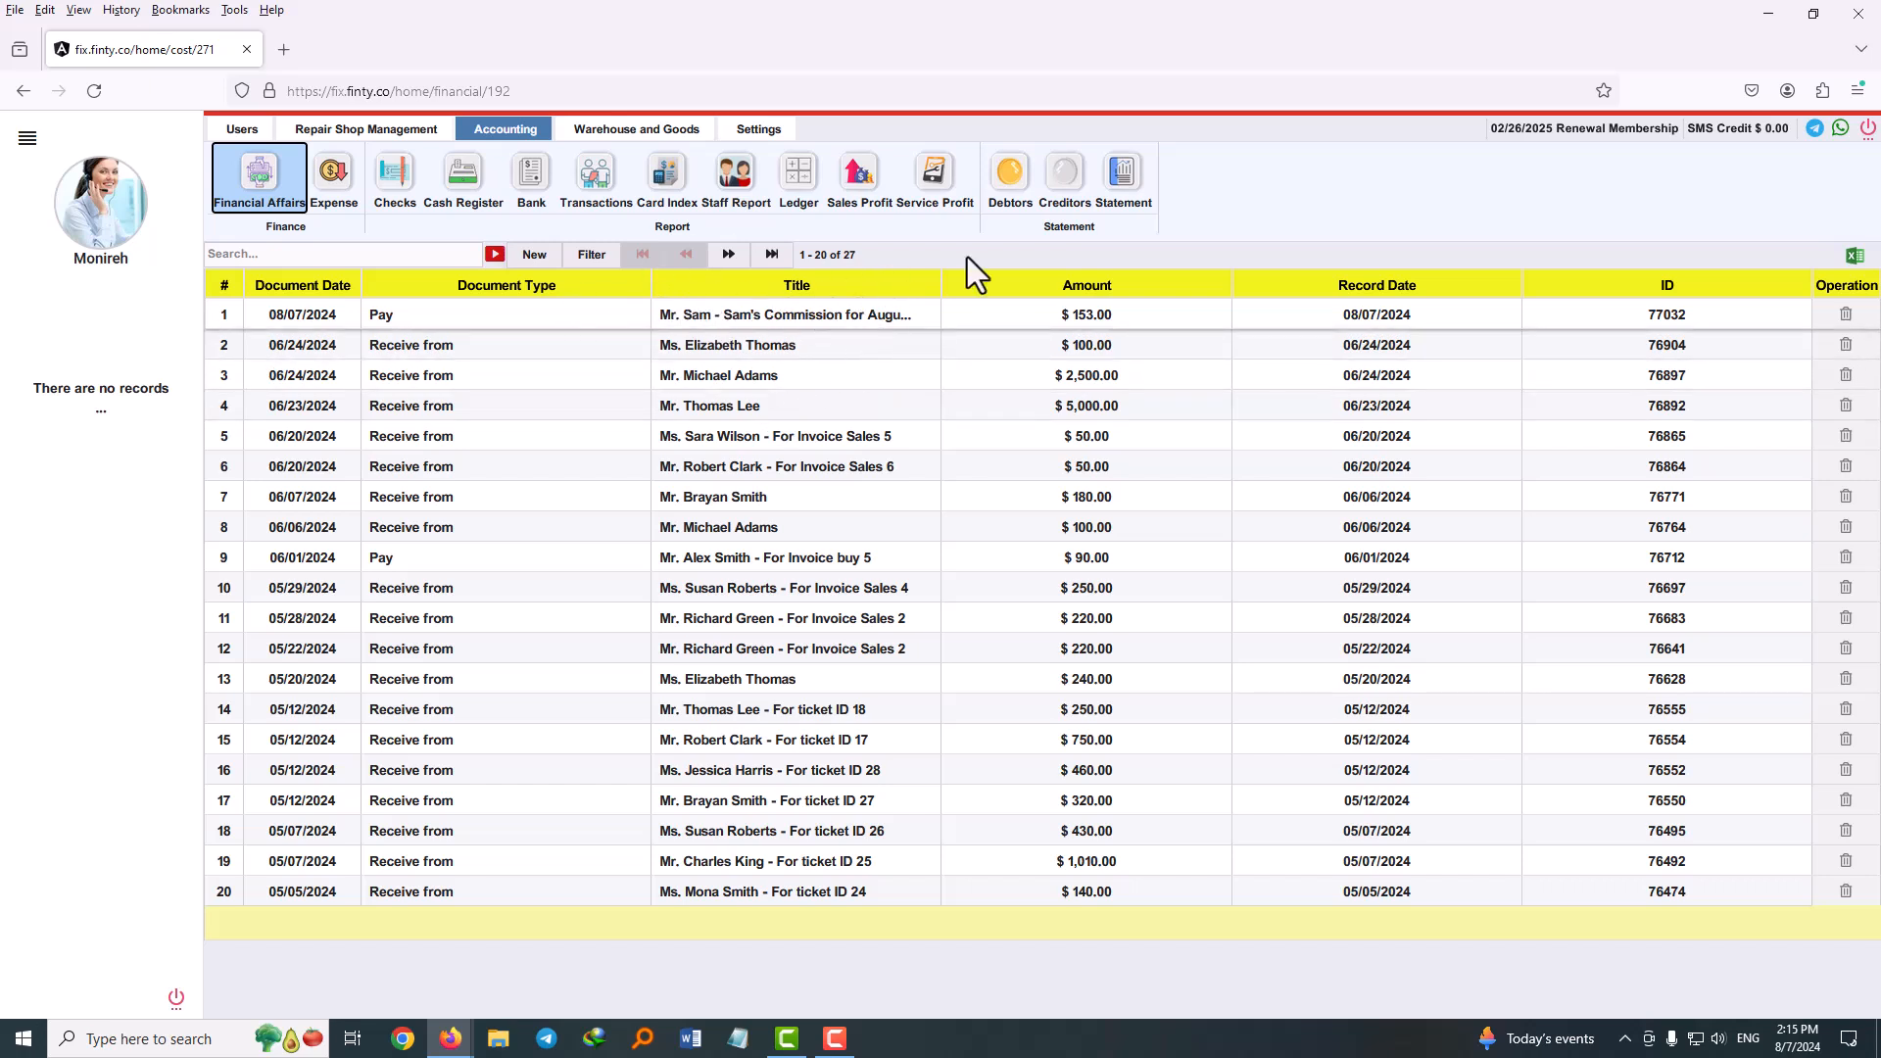
# Step: Filter the accounting staff report by the paid repairman to review the account after the commission payment
pyautogui.click(740, 196)
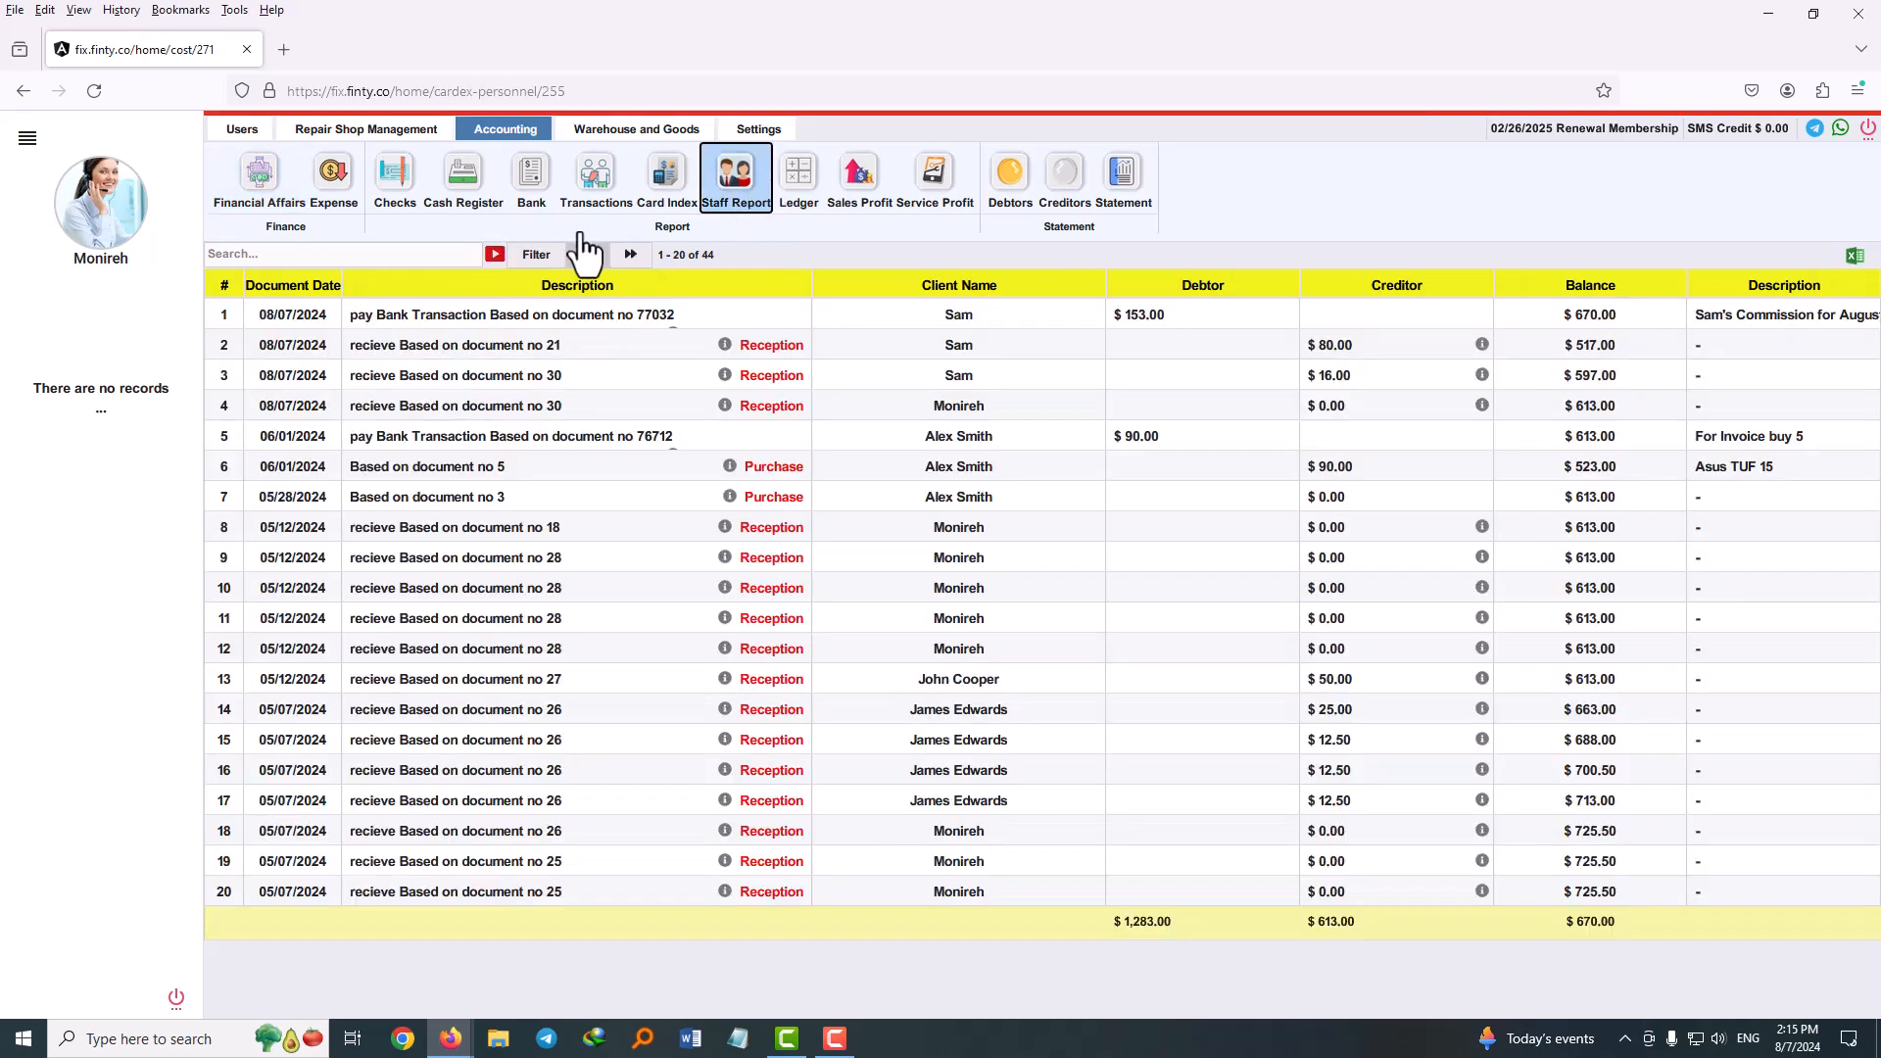
pyautogui.click(553, 255)
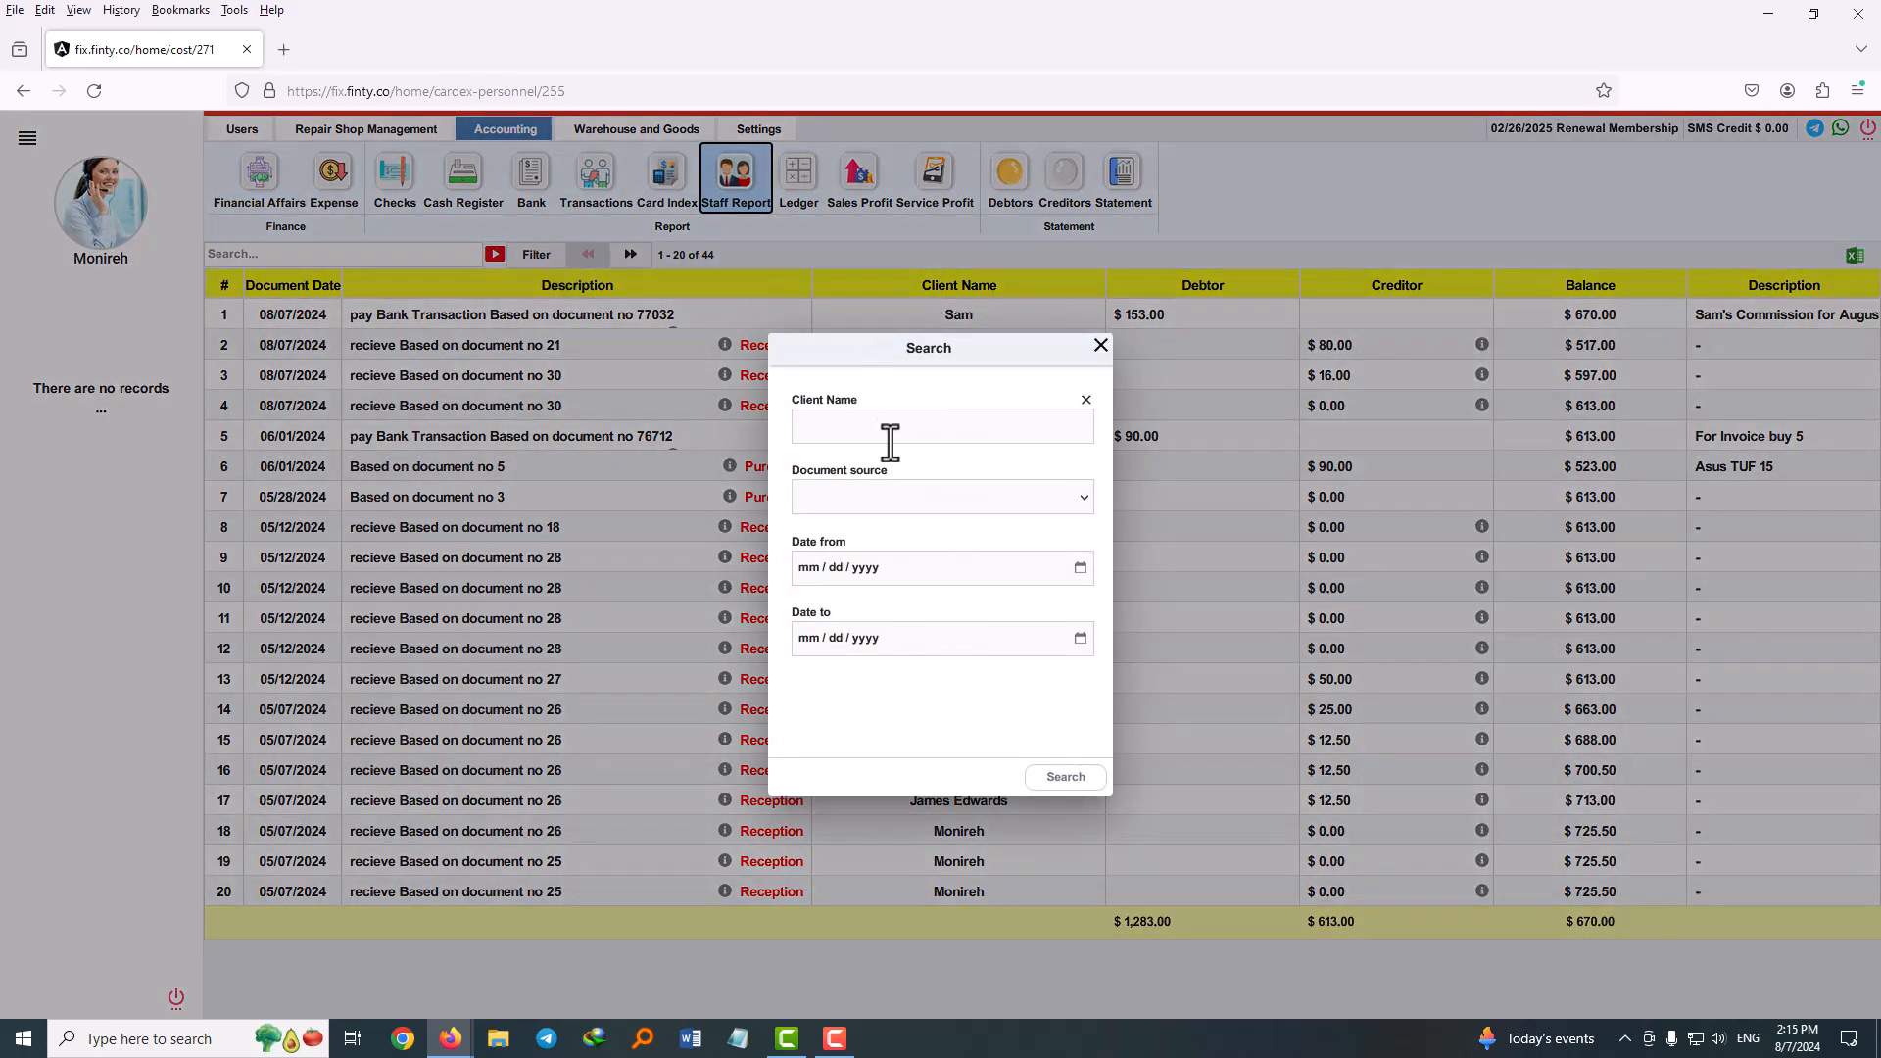
pyautogui.click(890, 436)
pyautogui.click(805, 572)
pyautogui.click(1068, 776)
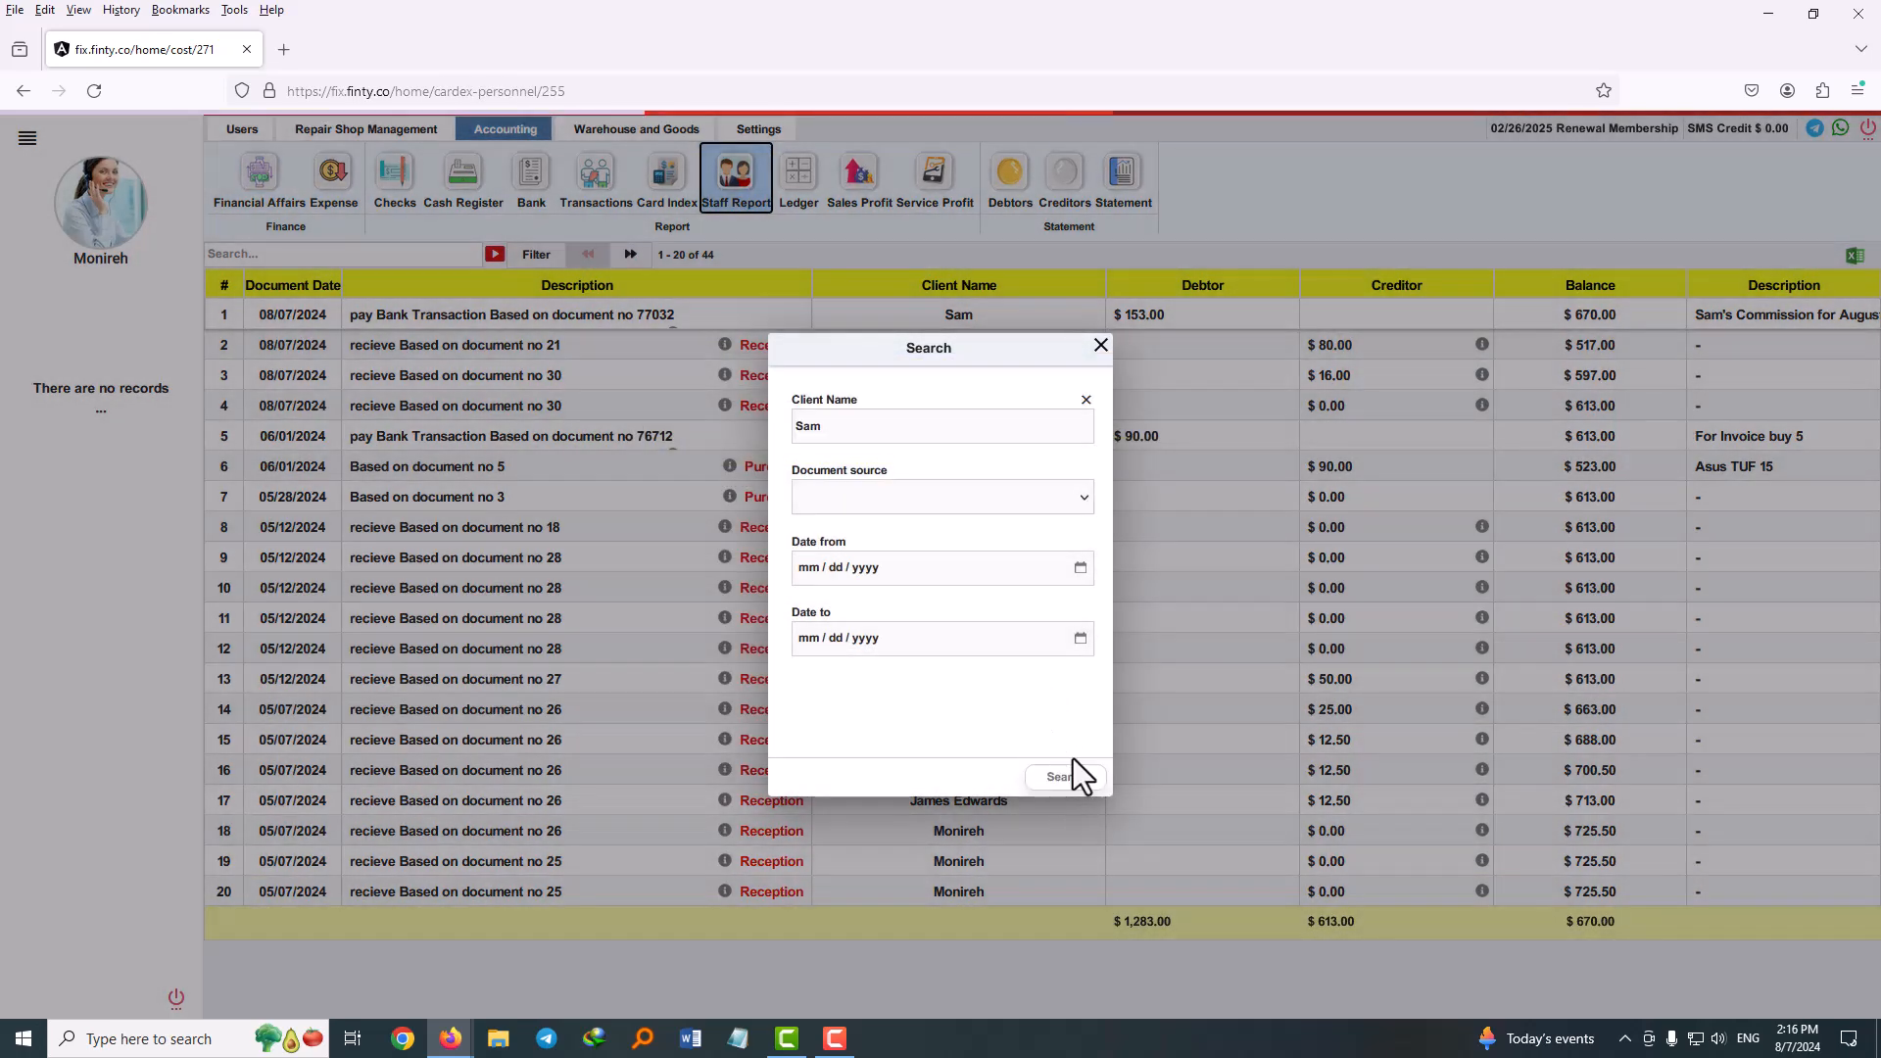